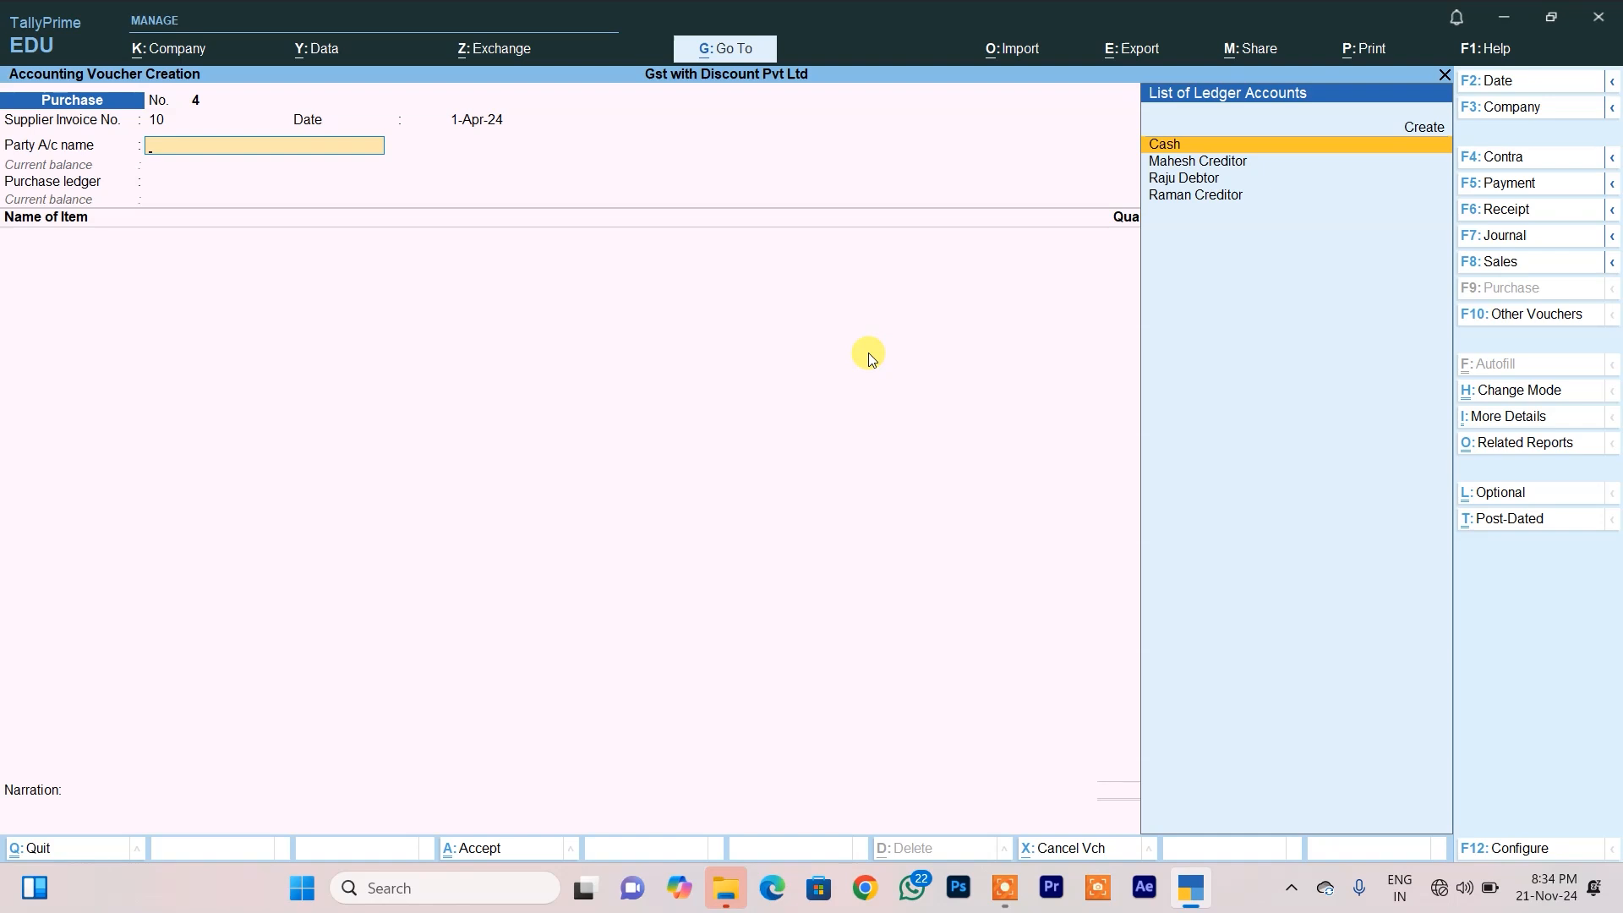
# - Set the purchase voucher's party account to the Punjab-based creditor and leave the receipt details blank
pyautogui.press('Down')
pyautogui.press('Down')
pyautogui.press('Down')
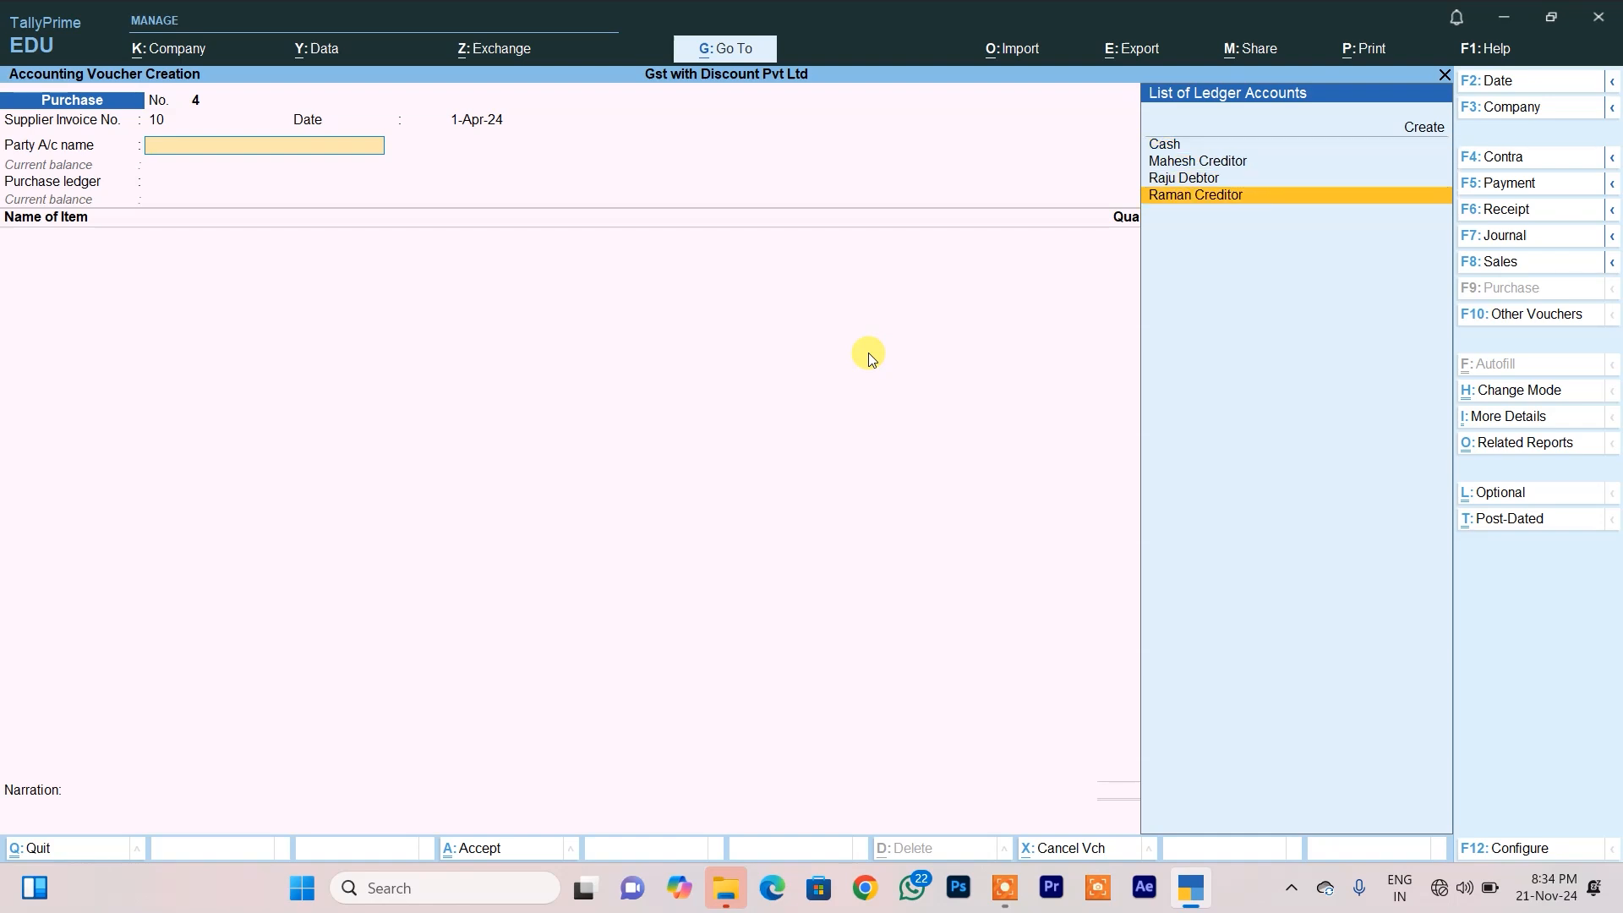
pyautogui.press('Return')
pyautogui.press('Return')
pyautogui.press('Return')
pyautogui.press('Return')
pyautogui.press('Return')
pyautogui.press('Return')
pyautogui.press('Return')
pyautogui.press('Return')
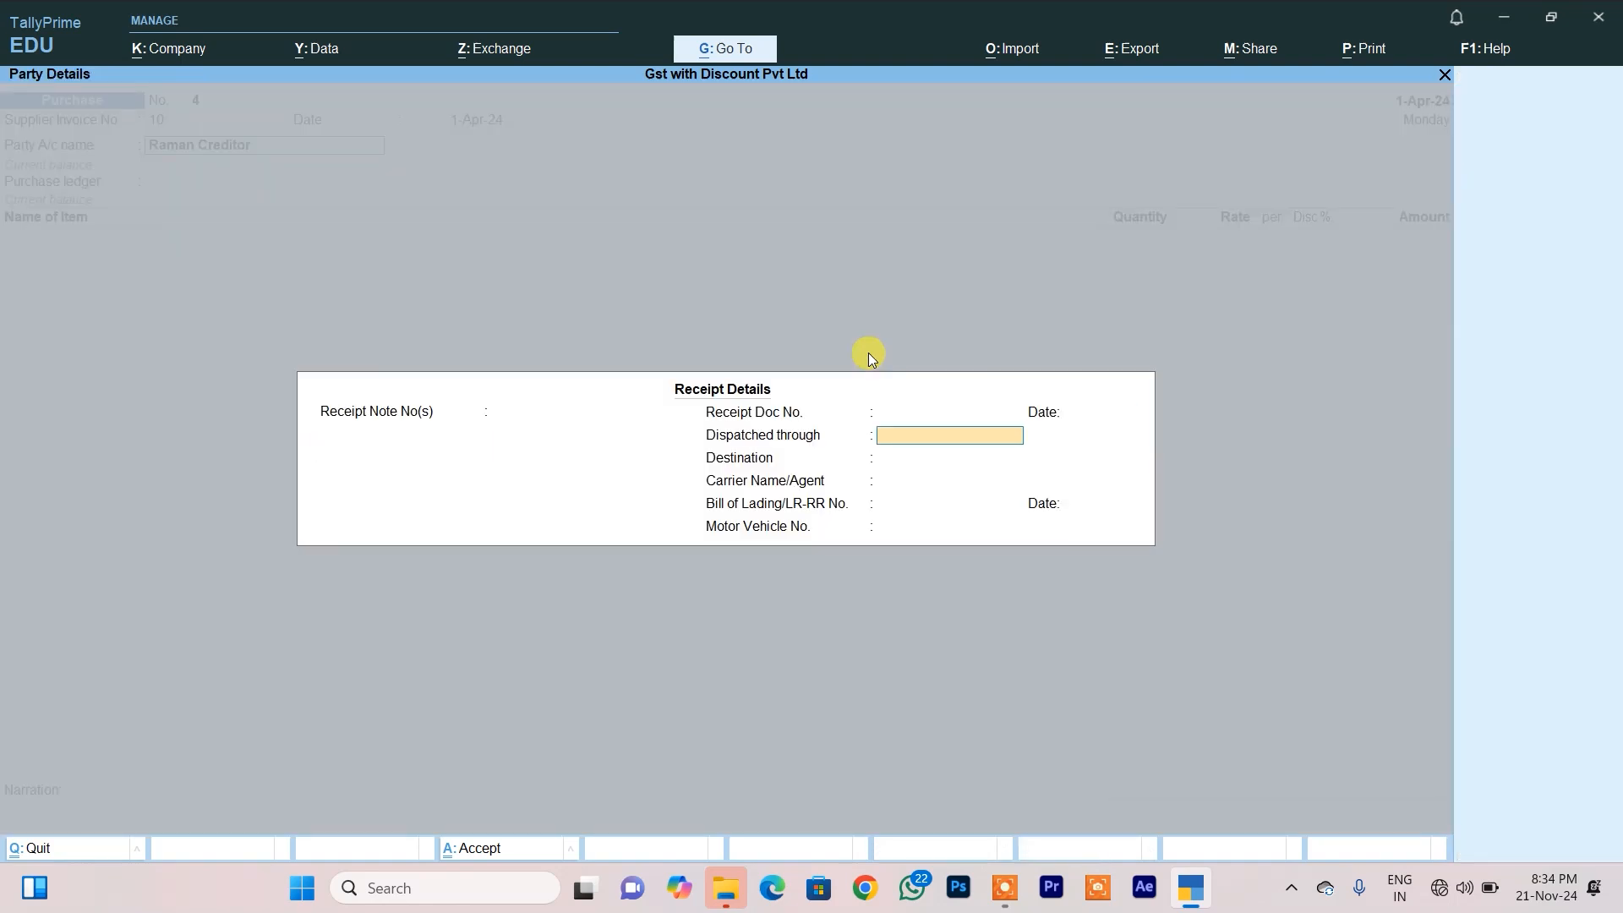
pyautogui.press('Return')
pyautogui.press('Return')
pyautogui.press('Return')
# - Accept the party details with state Punjab and Regular GST registration, and choose Purchase as the purchase ledger
pyautogui.press('Return')
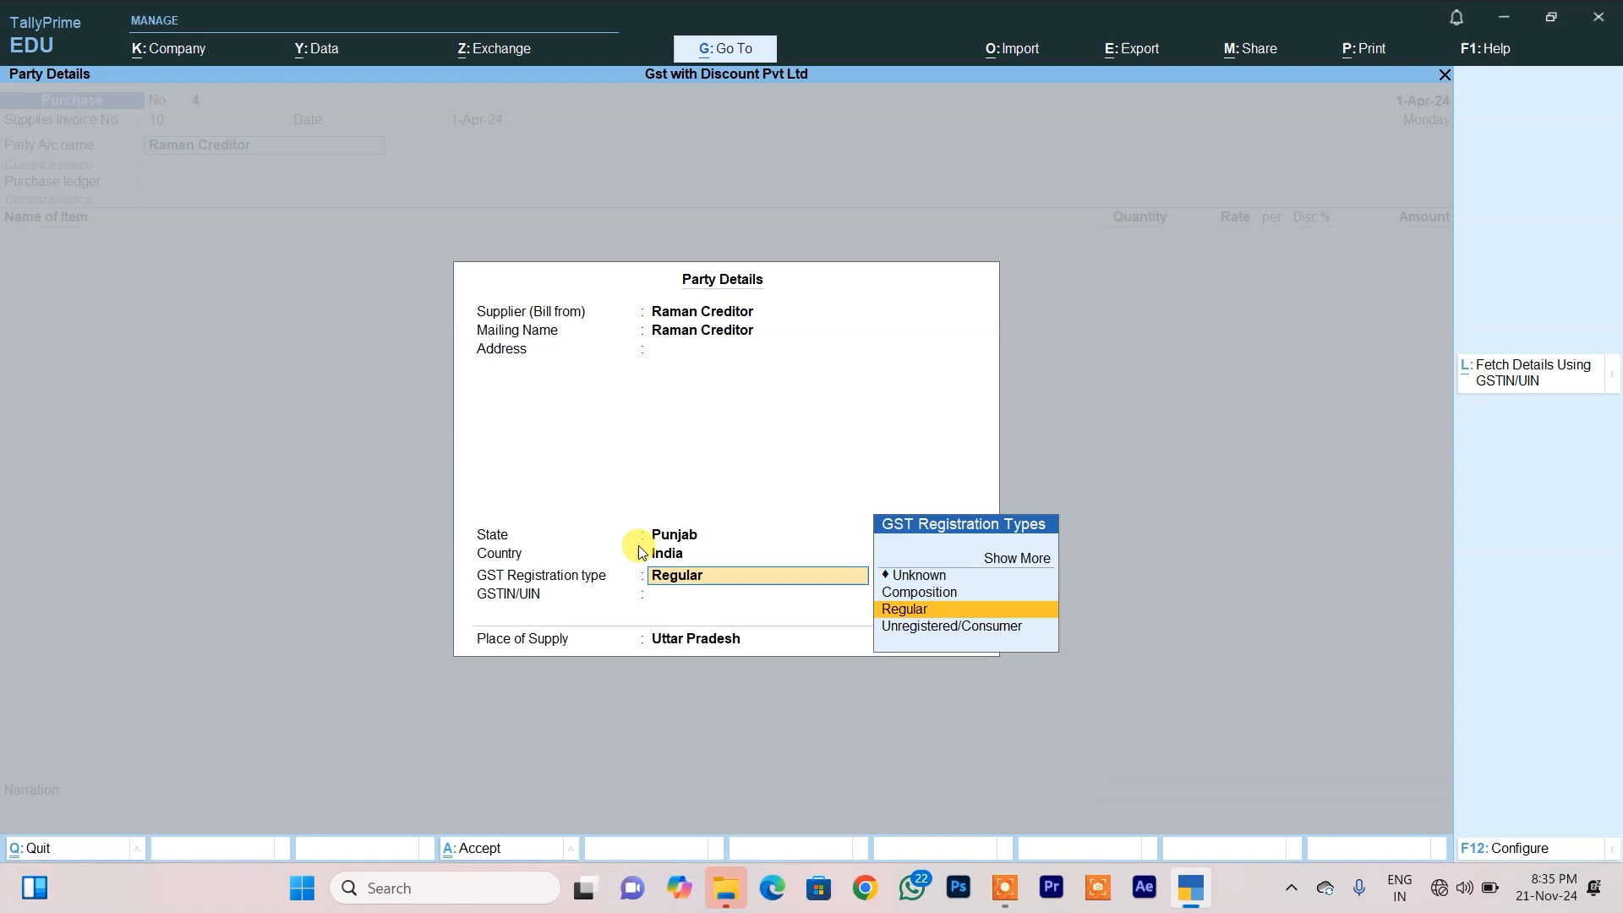
pyautogui.press('Return')
pyautogui.press('Return')
pyautogui.press('Return')
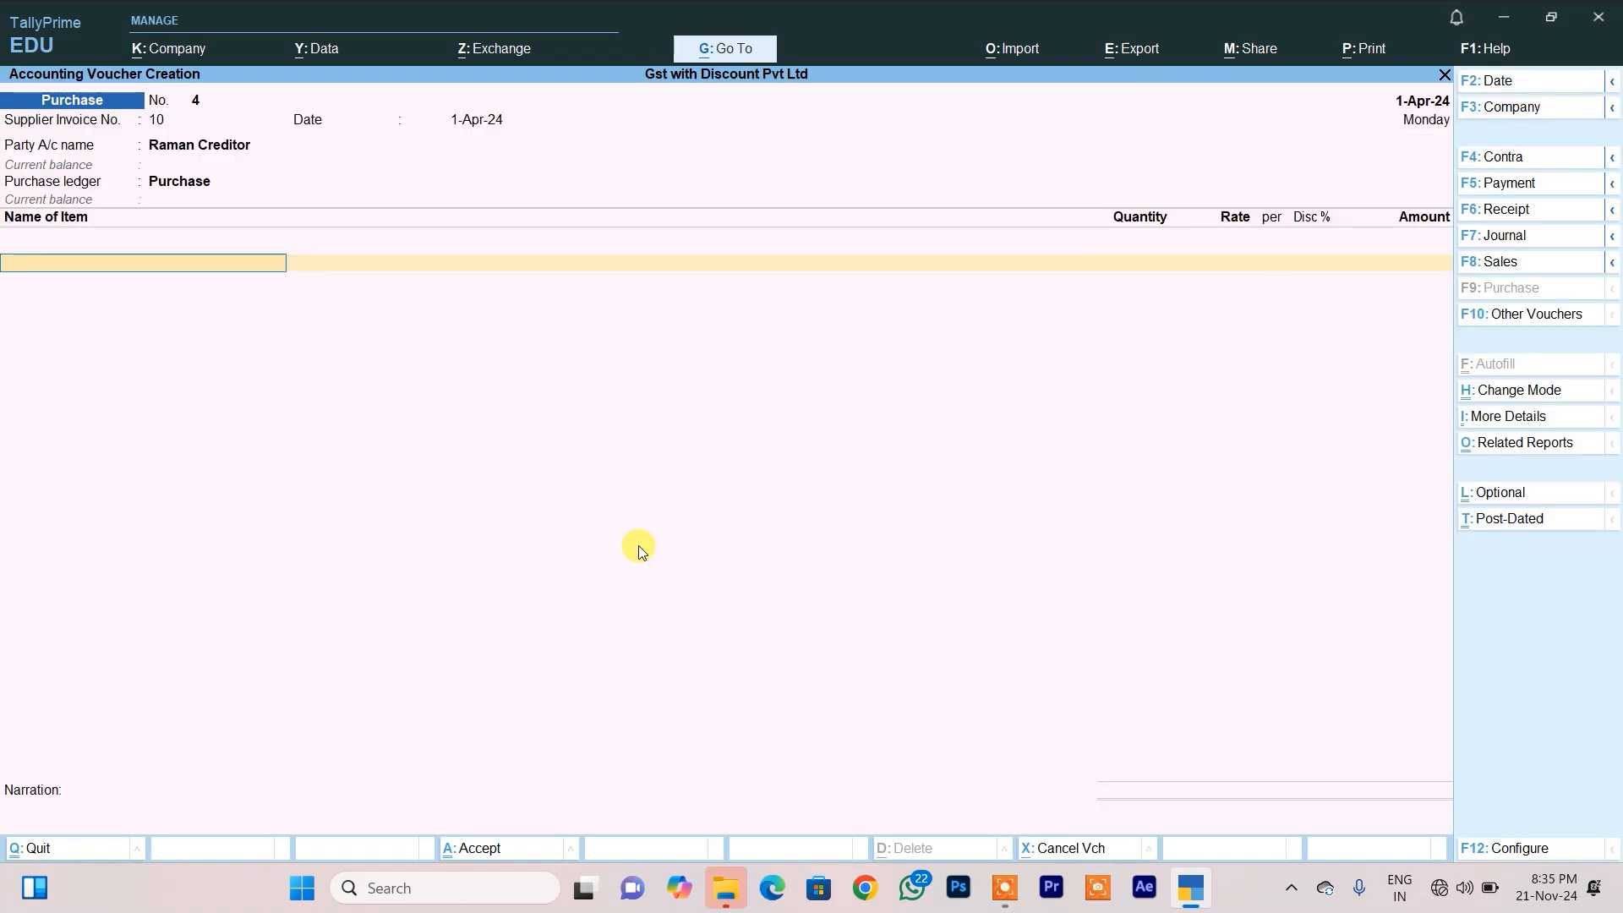
# - Add the stock item Samsung Galaxy F 64 to the purchase voucher with a quantity of 10 pcs
pyautogui.write('S')
pyautogui.press('Return')
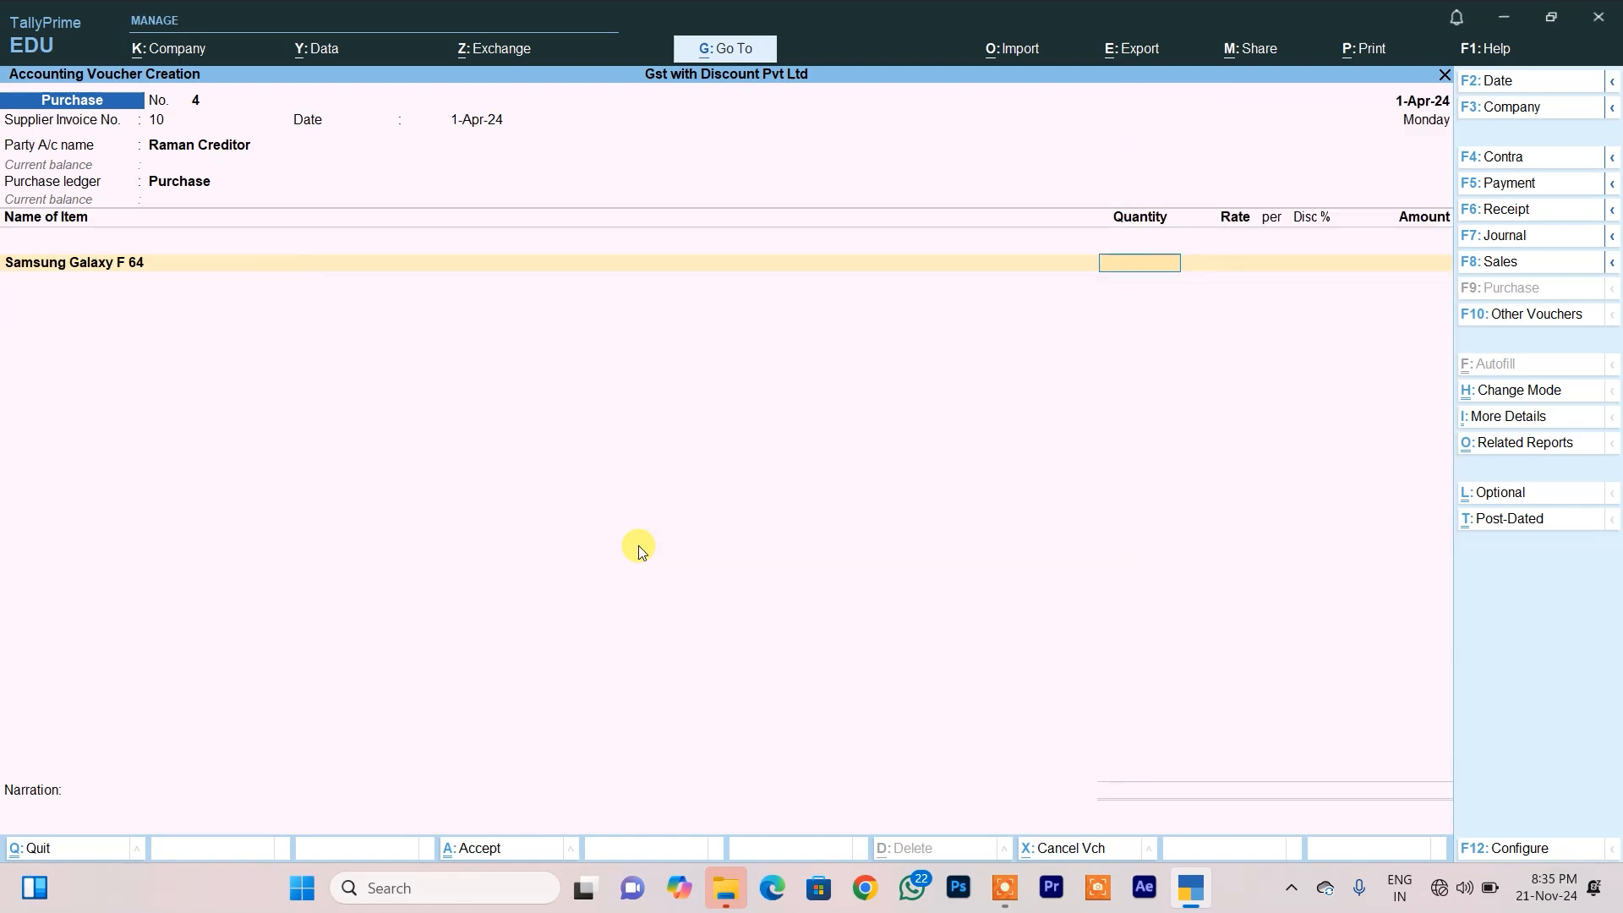
pyautogui.write('10')
pyautogui.press('Return')
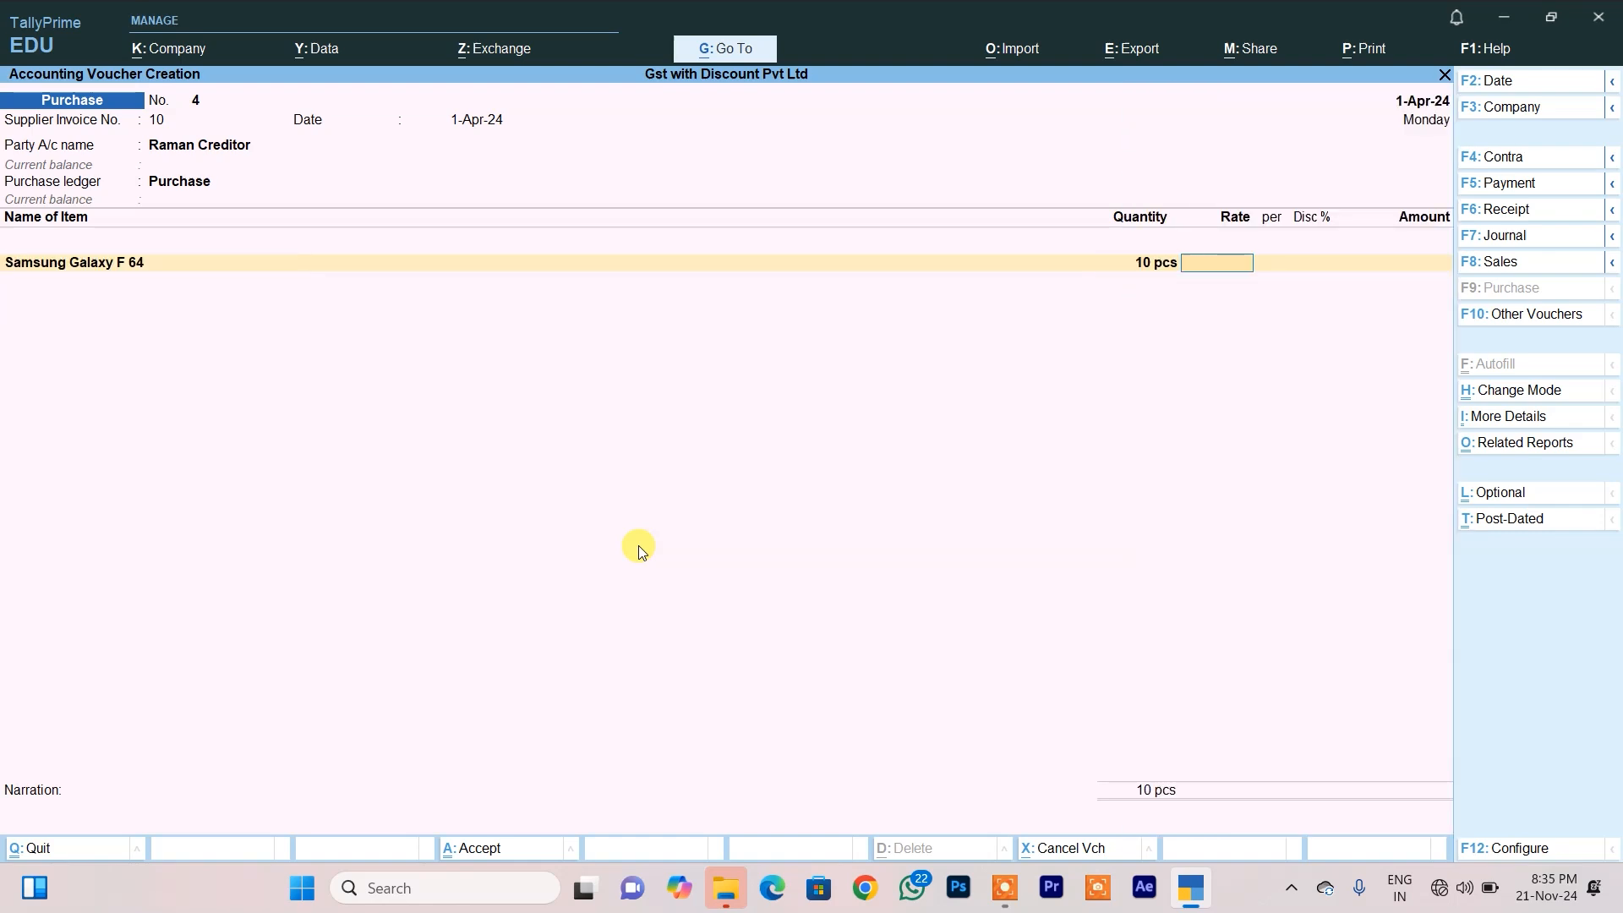
# - Set the Samsung Galaxy F 64 rate to 23,999 per pcs and accept the item line without a discount
pyautogui.press('Return')
pyautogui.press('Return')
pyautogui.press('BackSpace')
pyautogui.press('BackSpace')
pyautogui.press('BackSpace')
pyautogui.write('23999')
pyautogui.press('Return')
pyautogui.press('Return')
pyautogui.press('Return')
pyautogui.press('Return')
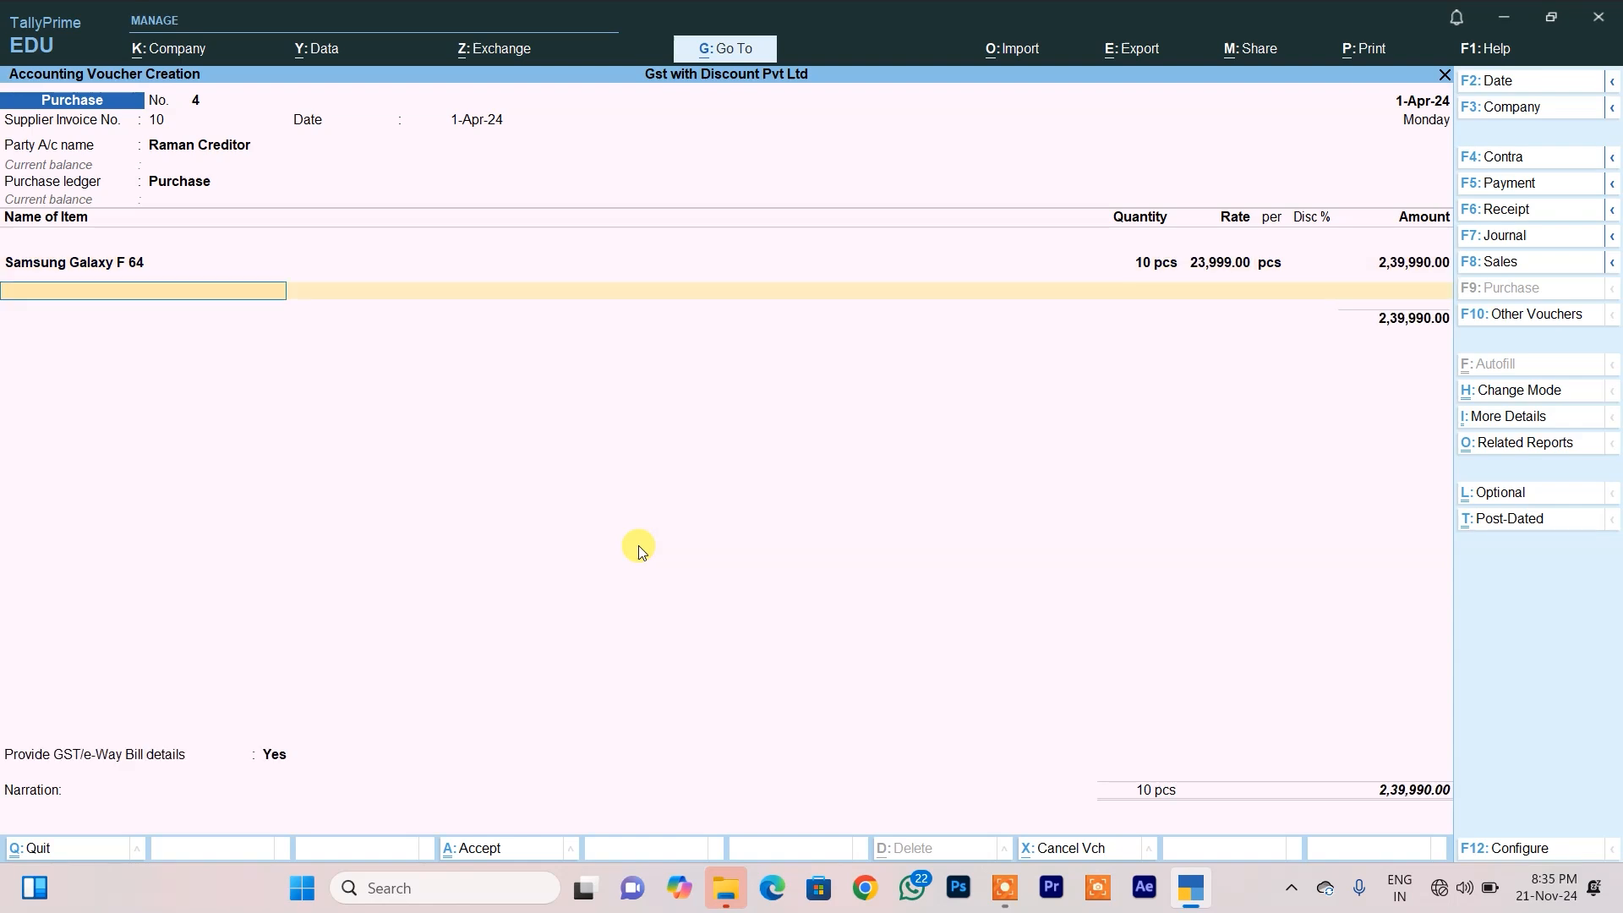
# - End the item list, add the I Gst tax ledger and save the purchase voucher
pyautogui.press('Return')
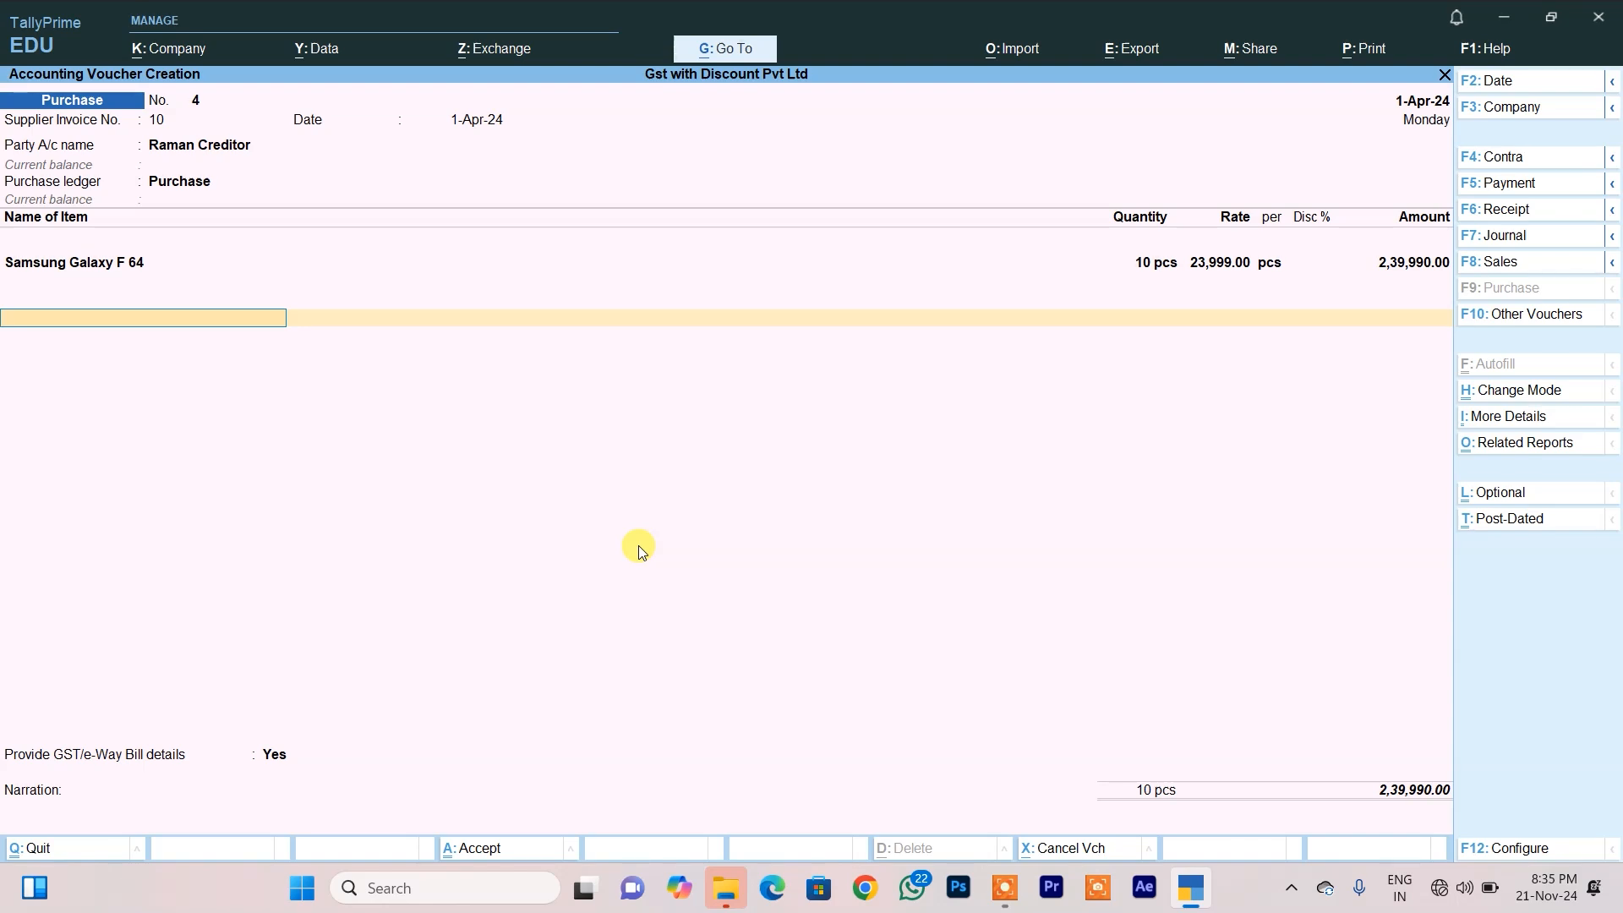
pyautogui.write('I')
pyautogui.press('Return')
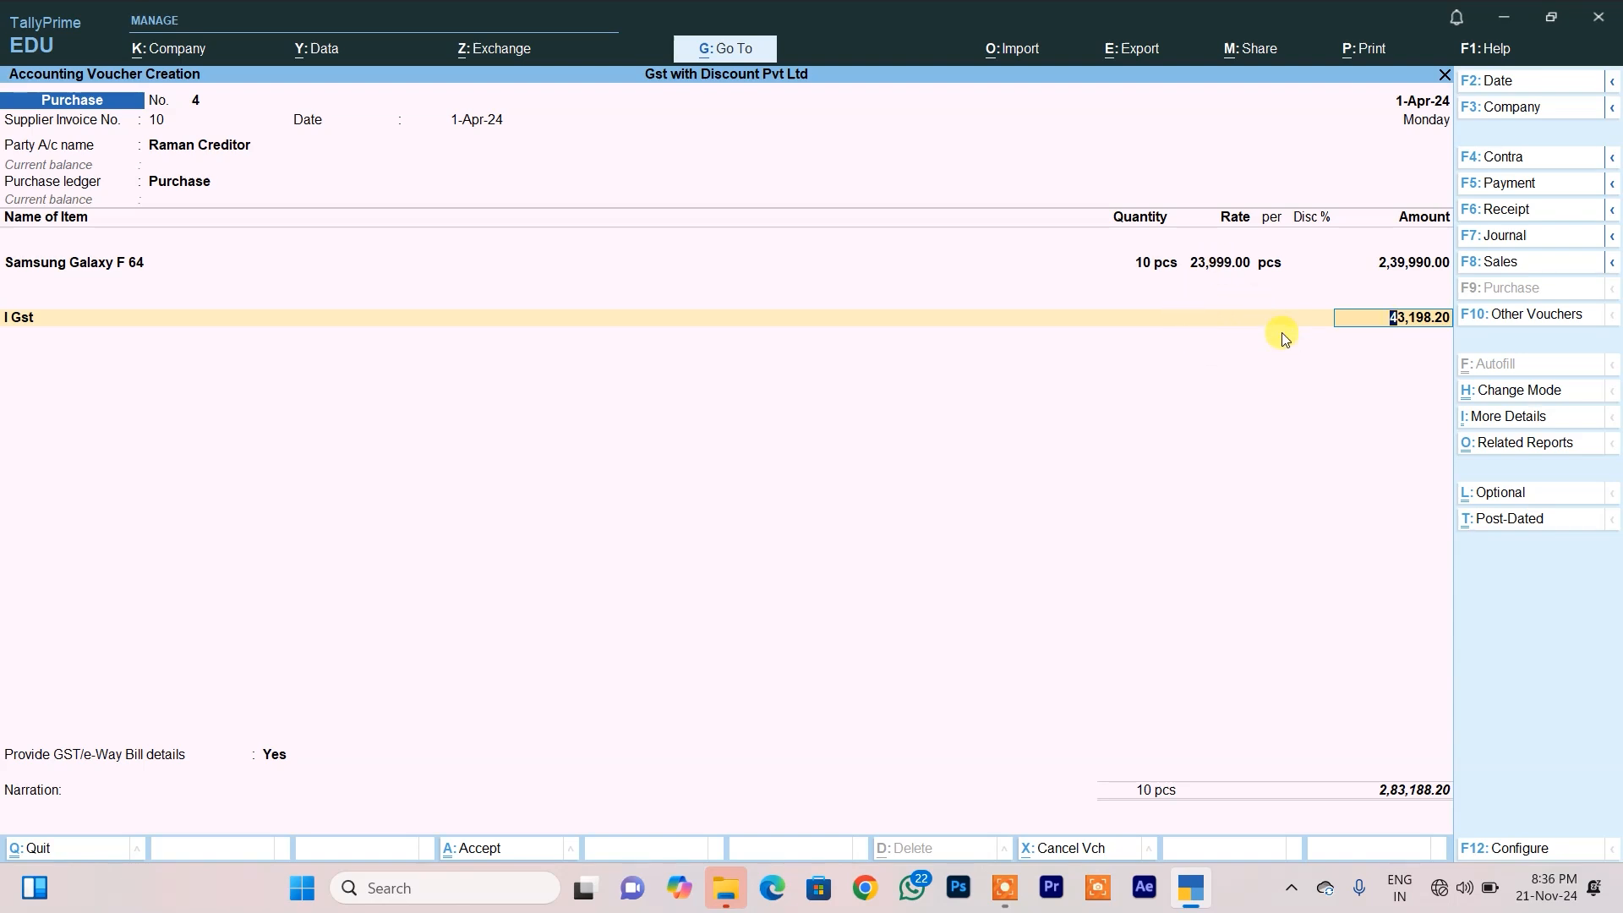
pyautogui.press('Return')
pyautogui.hotkey('ctrl', 'a')
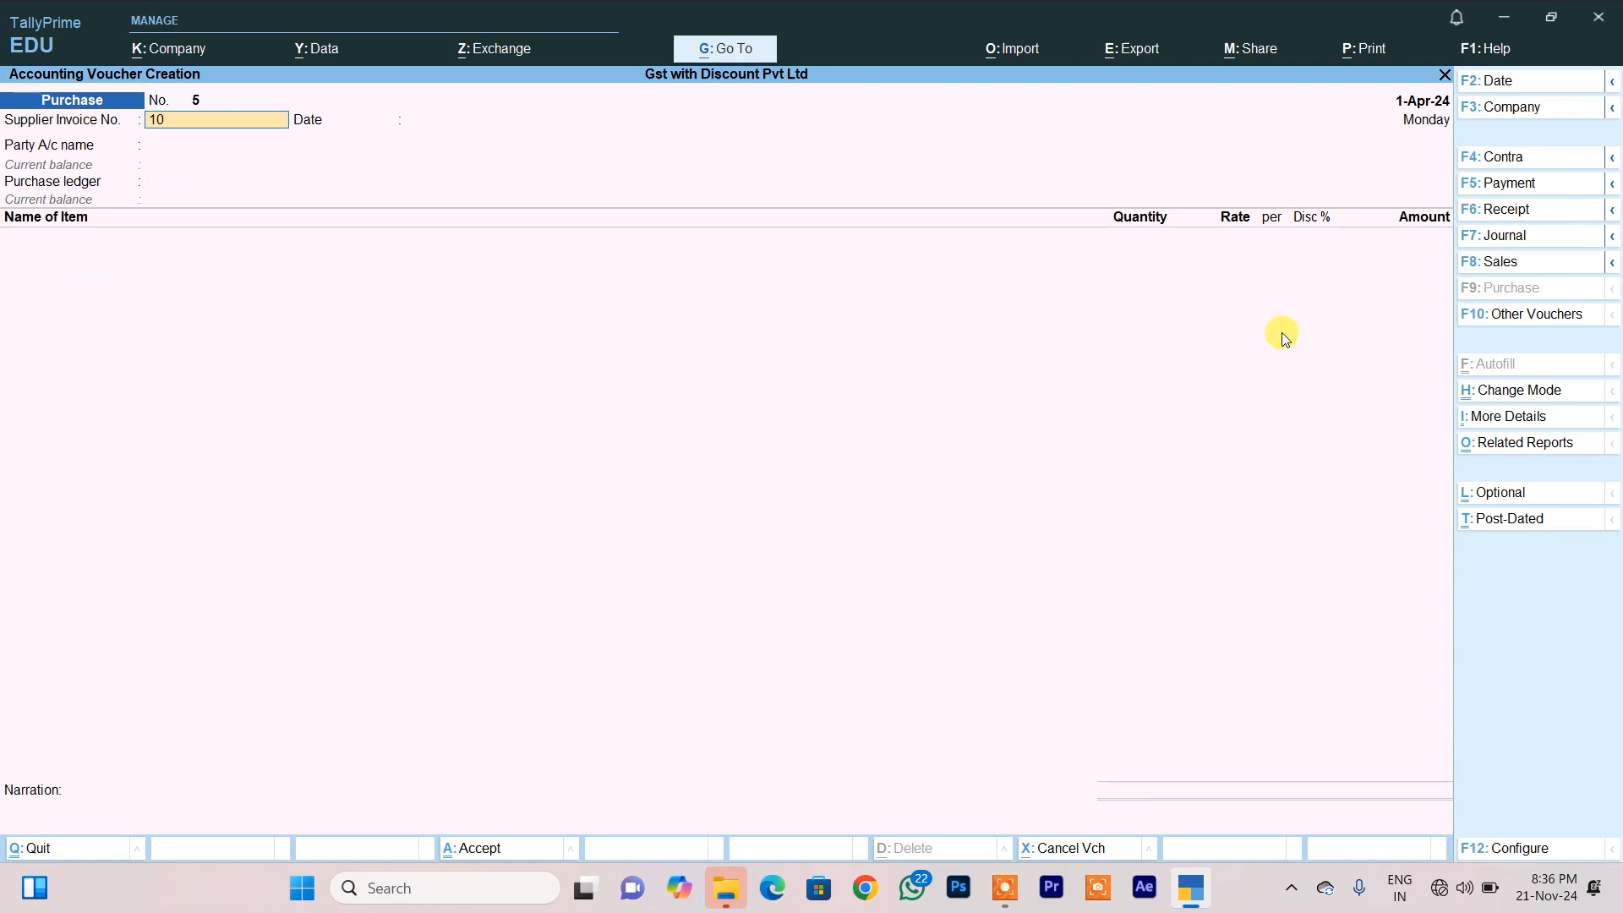
# - Start a second purchase voucher with supplier invoice number 10 dated 1-Apr-24, and select the Uttar Pradesh creditor as party
pyautogui.write('10')
pyautogui.press('Return')
pyautogui.press('Return')
pyautogui.press('Down')
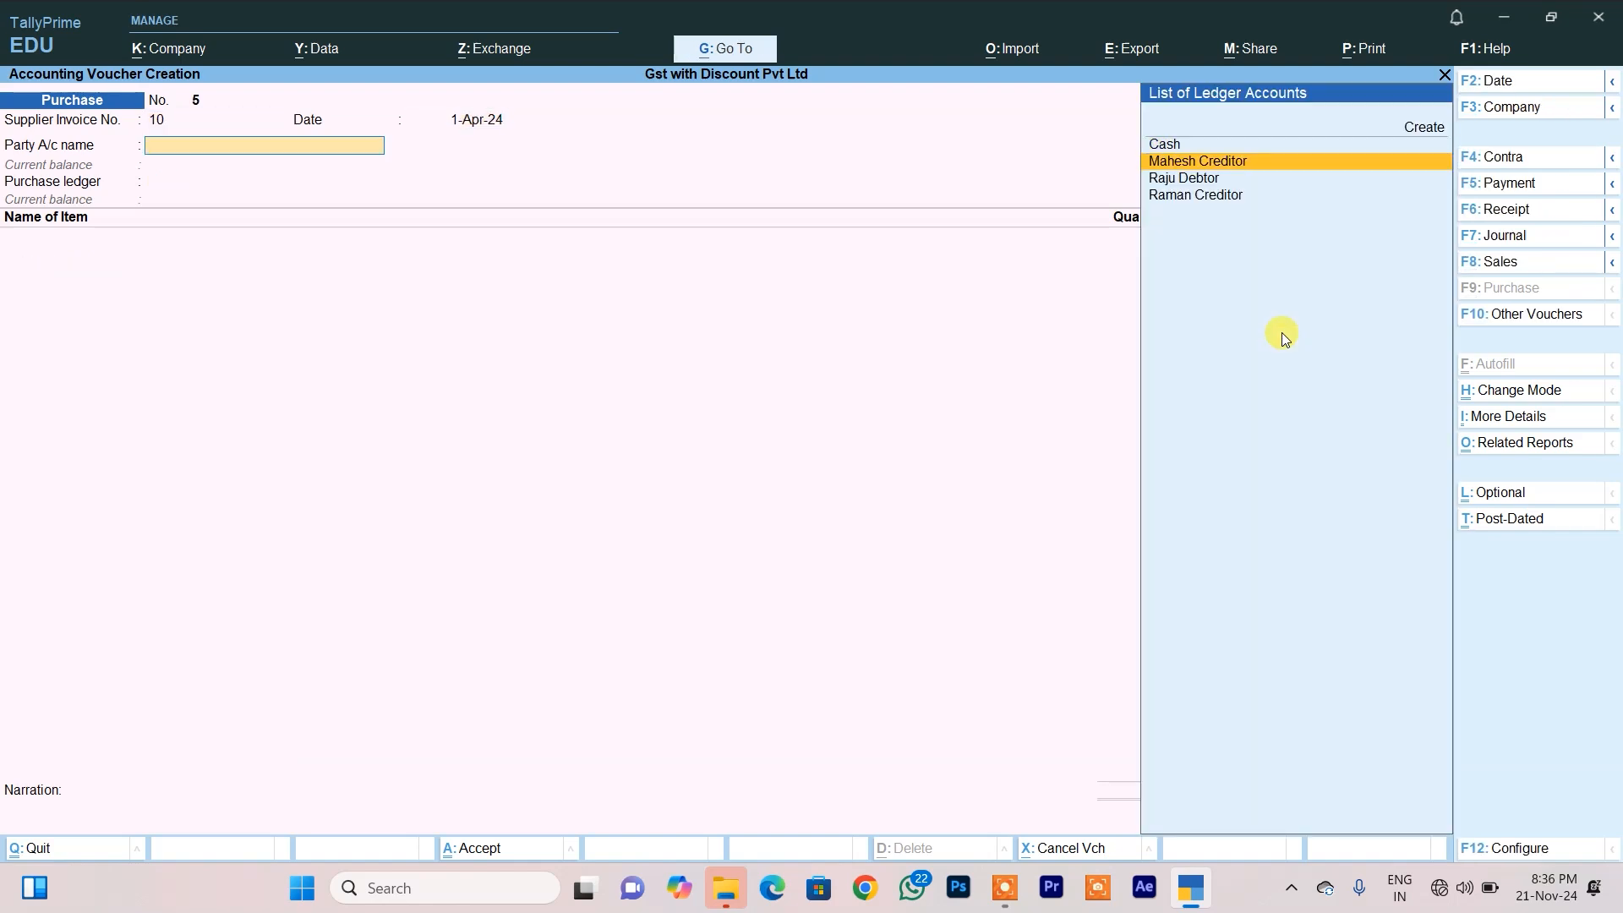
pyautogui.press('Return')
# - Leave the receipt details blank and continue to the state in the supplier's party details
pyautogui.press('Return')
pyautogui.press('Return')
pyautogui.press('Return')
pyautogui.press('Return')
pyautogui.press('Return')
pyautogui.press('Return')
pyautogui.press('Return')
pyautogui.press('Return')
pyautogui.press('Return')
pyautogui.press('Return')
pyautogui.press('Return')
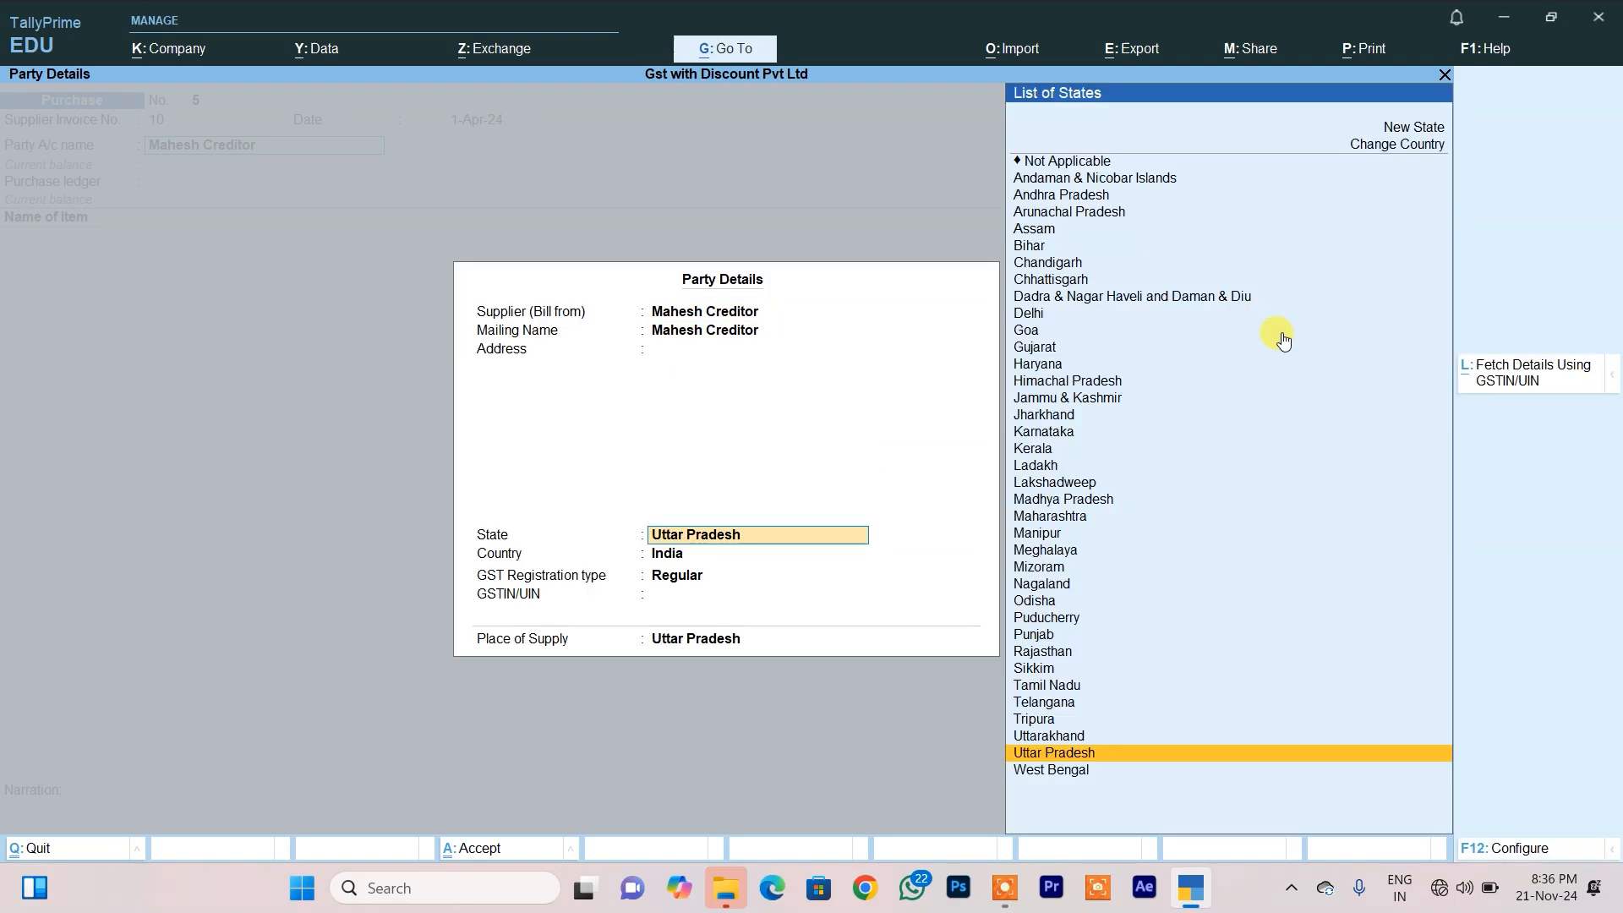
# - Accept the party details with state Uttar Pradesh and Regular GST registration, and choose Purchase as the purchase ledger
pyautogui.press('Return')
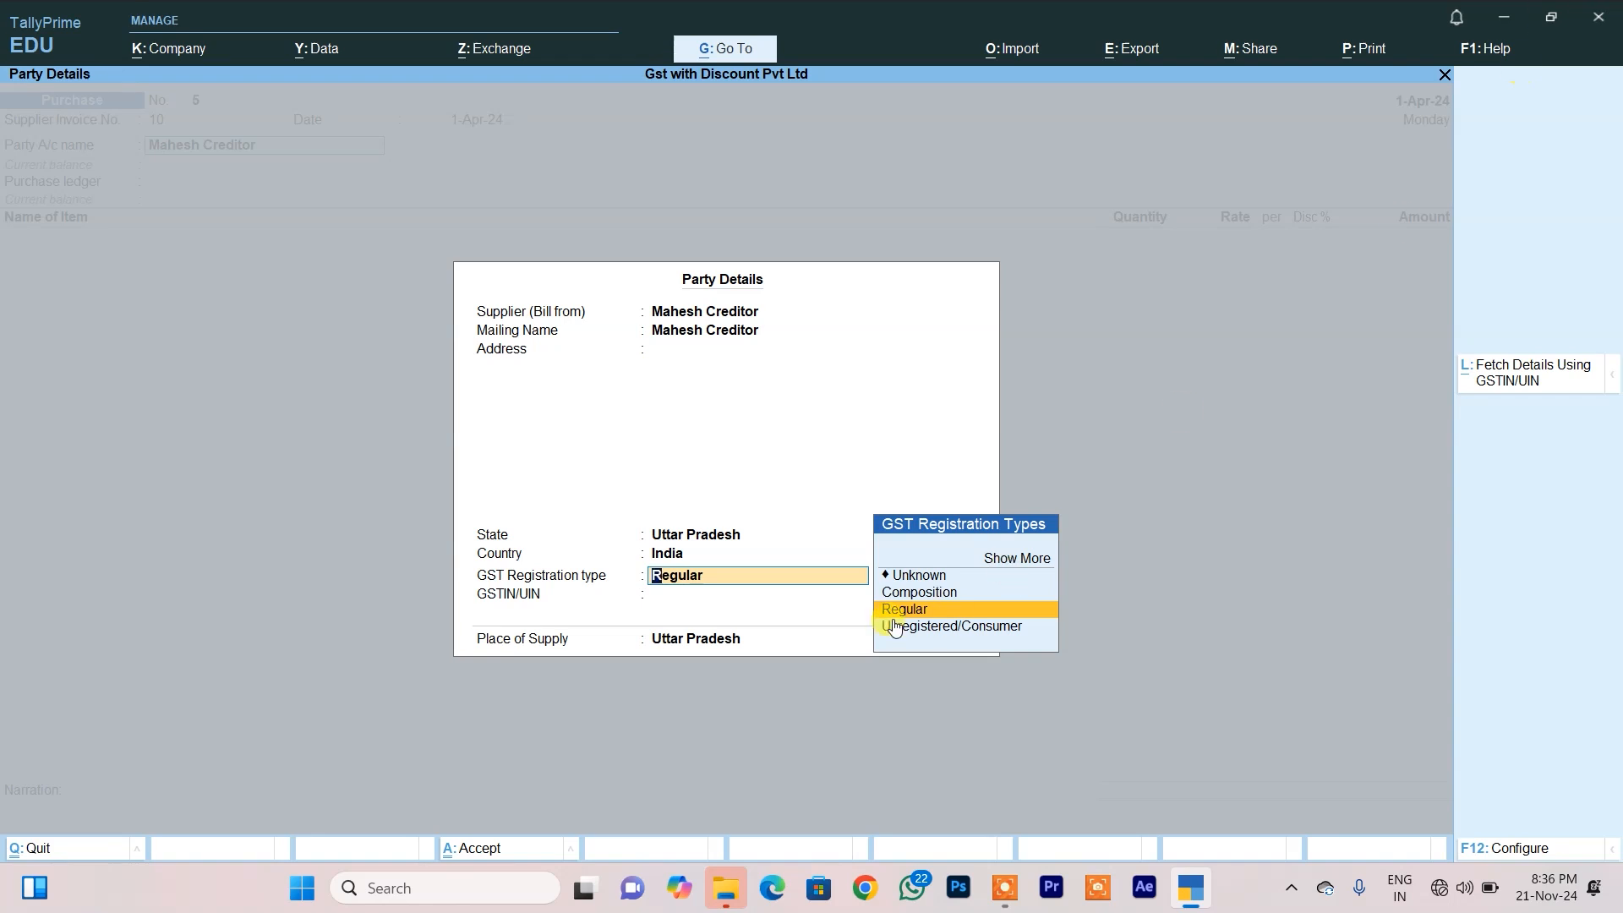
pyautogui.press('Return')
pyautogui.press('Return')
pyautogui.press('Return')
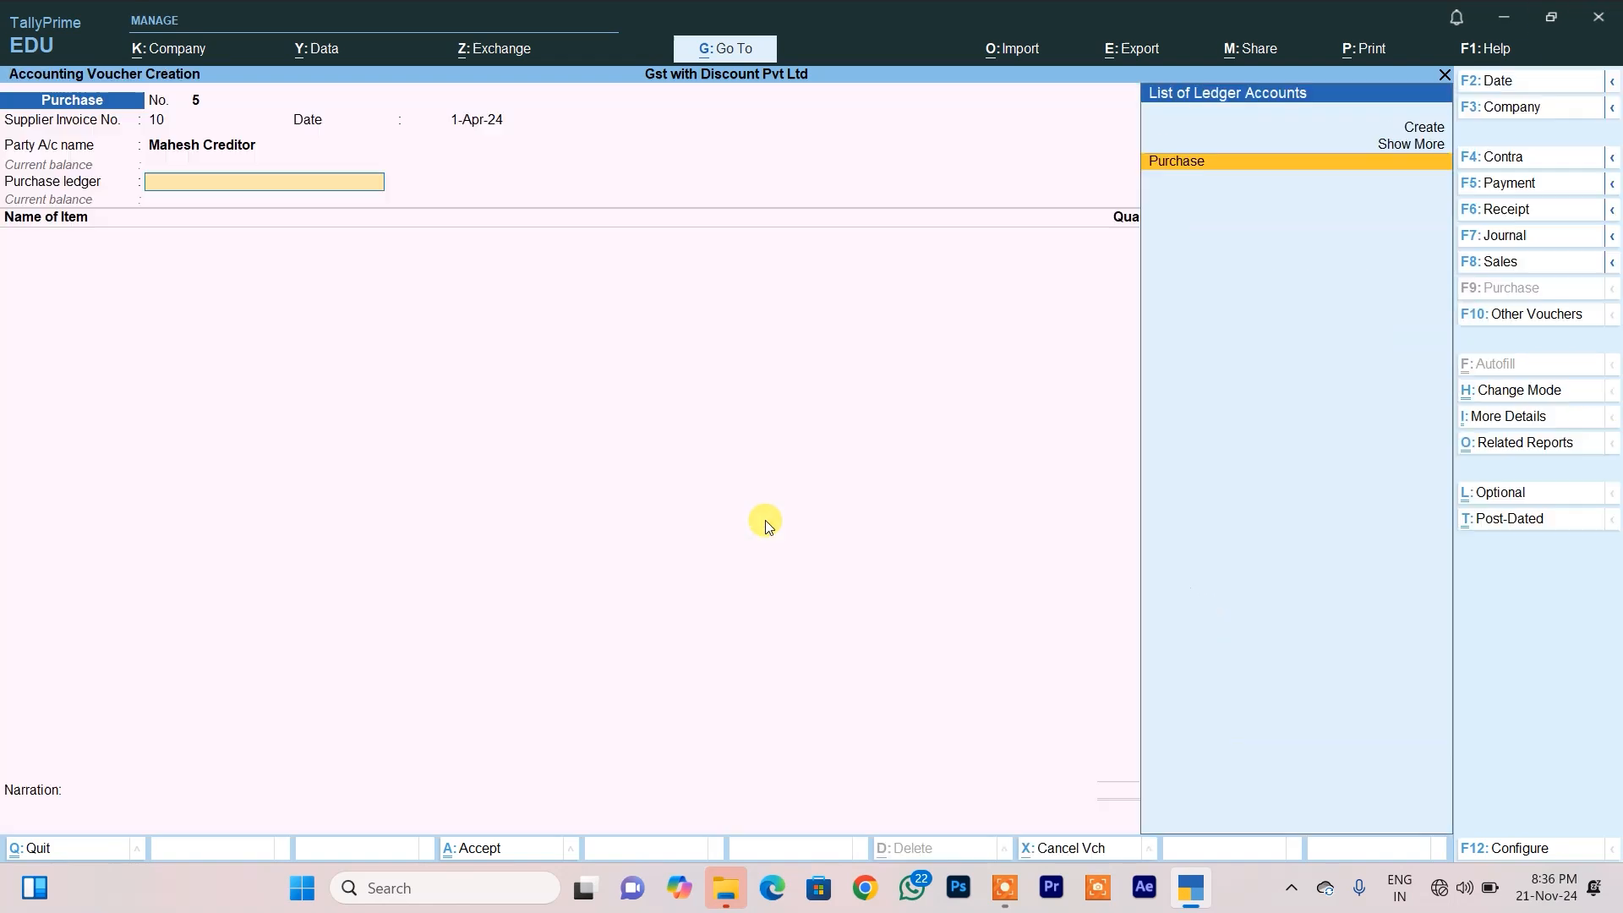
pyautogui.press('Return')
# - Add 10 pcs of Samsung Galaxy F 64 at a rate of 23,999 per pcs to the second purchase voucher
pyautogui.write('S')
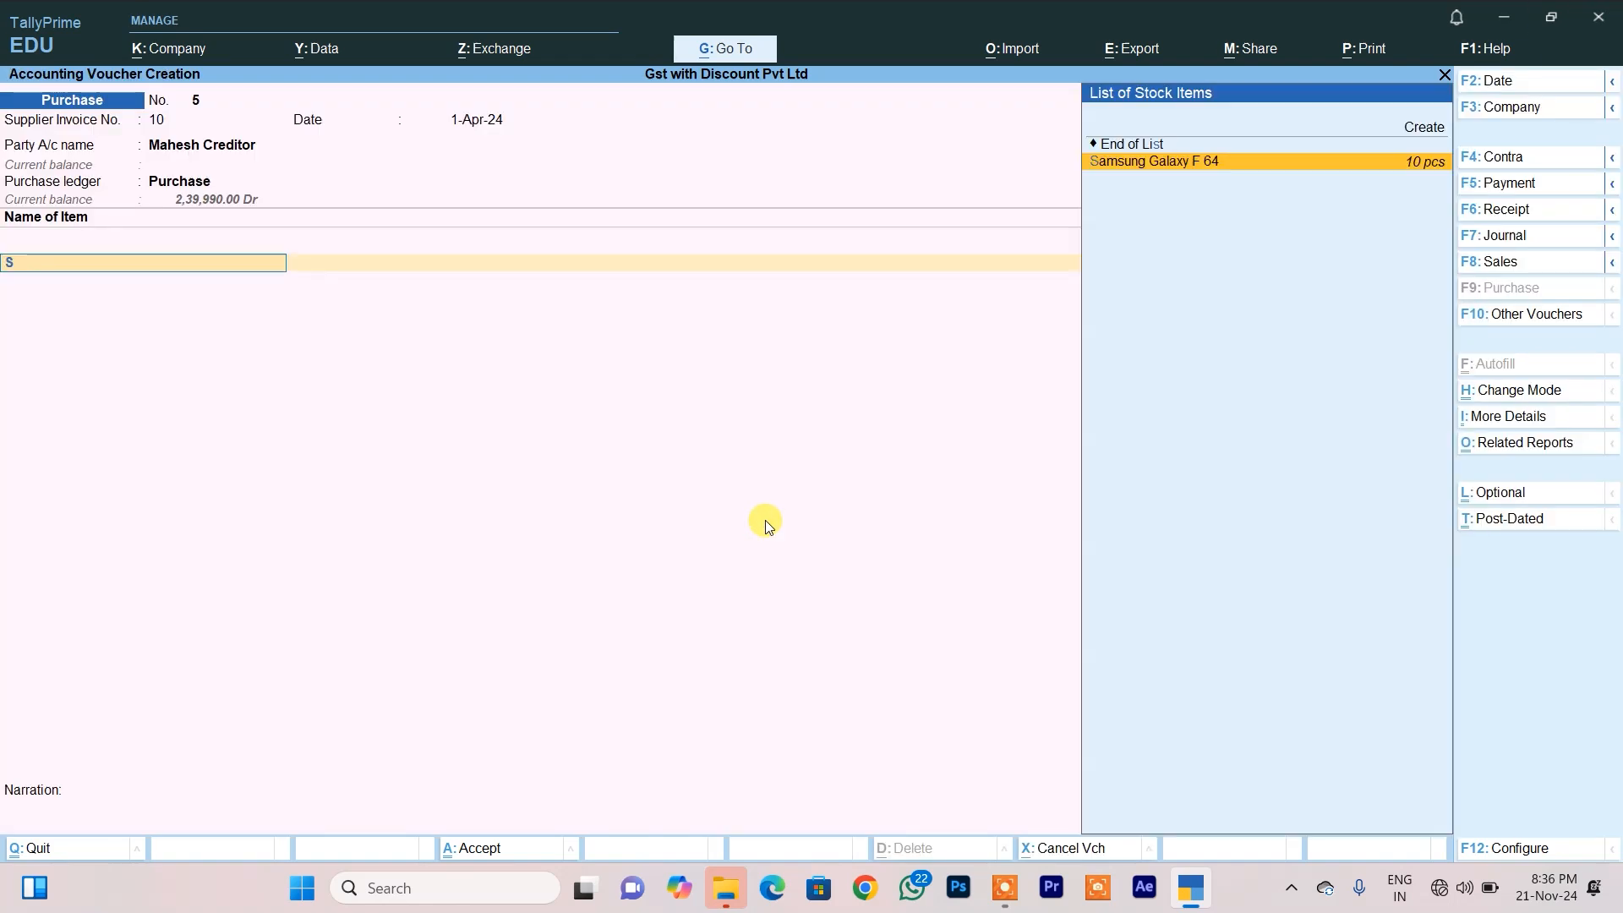
pyautogui.press('Return')
pyautogui.write('10')
pyautogui.press('Return')
pyautogui.press('Return')
pyautogui.press('Return')
pyautogui.press('Return')
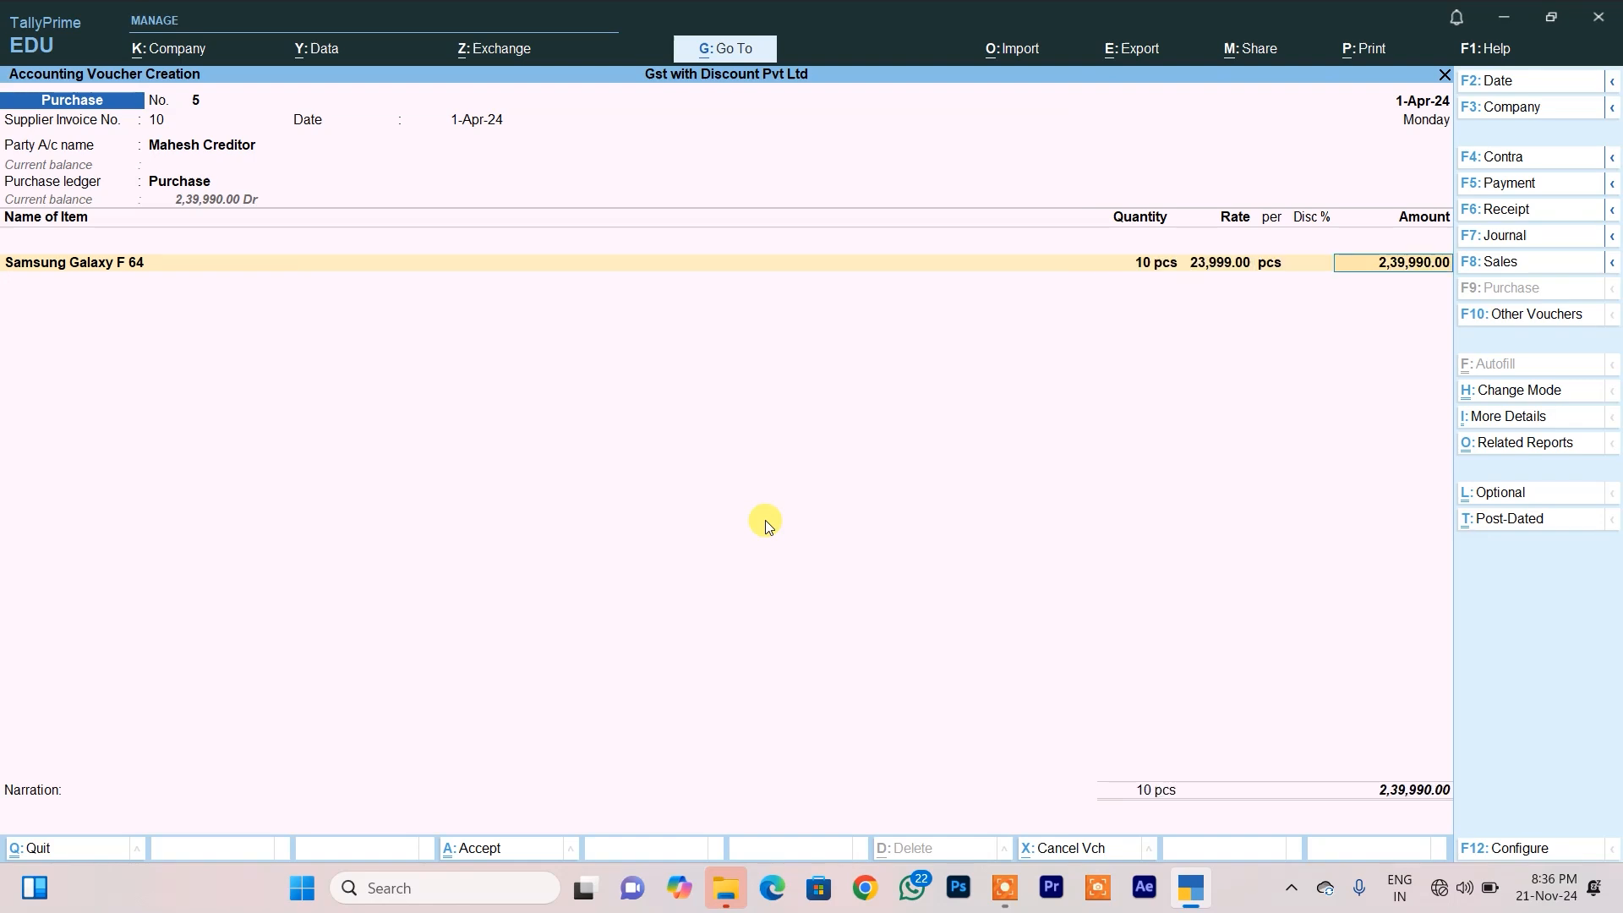
pyautogui.press('Return')
# - End the item list and add the C Gst and S Gst tax ledgers to the purchase voucher
pyautogui.press('Return')
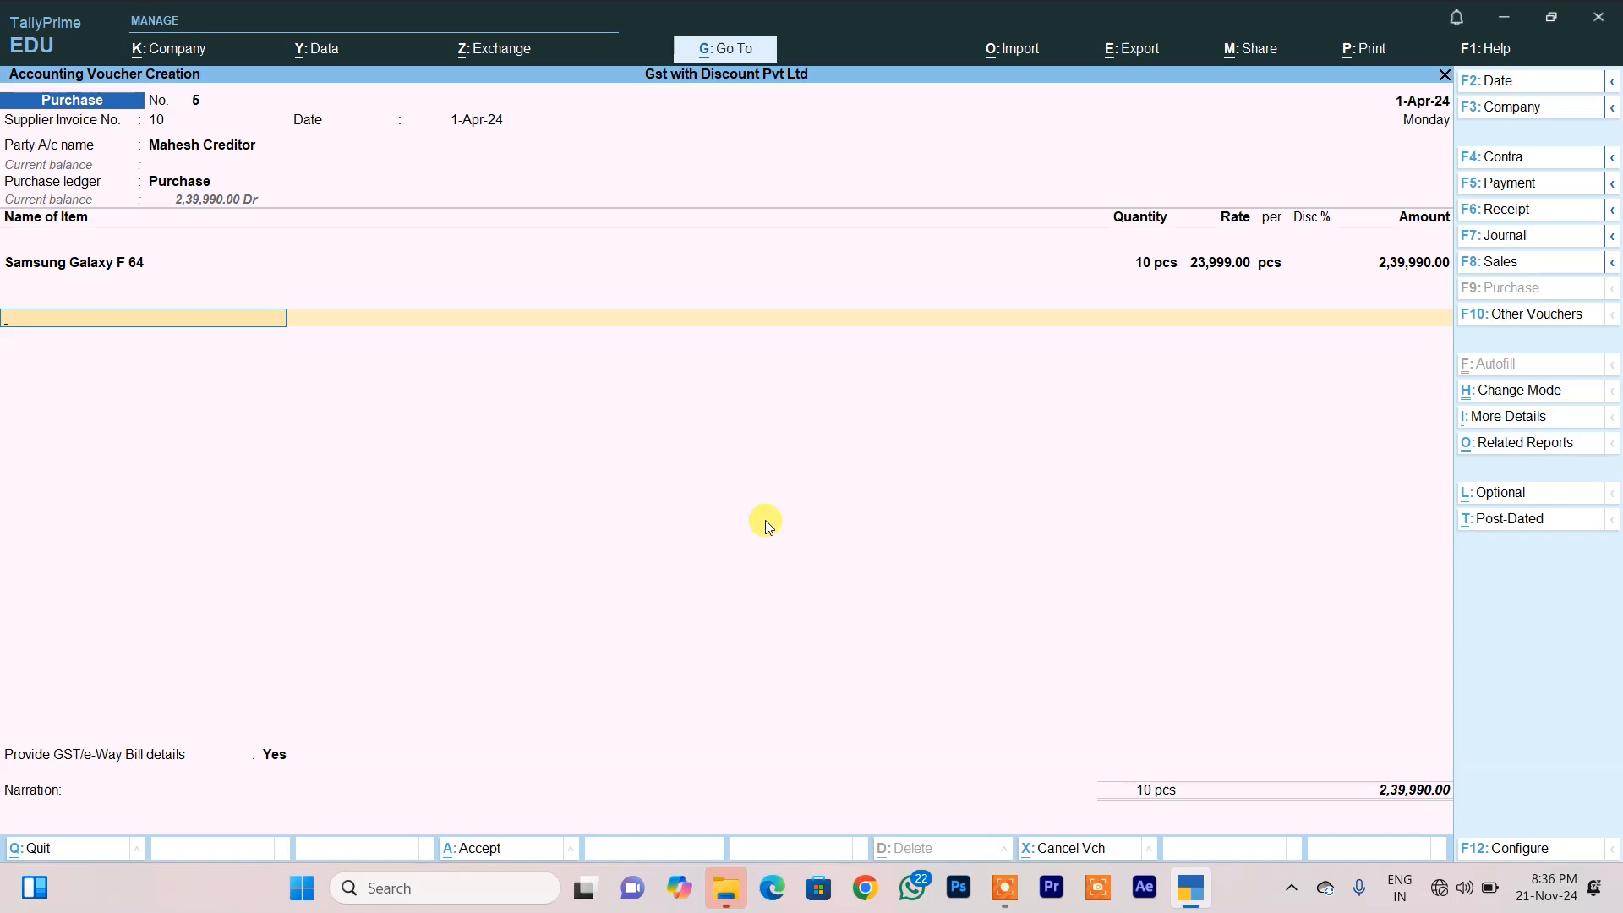
pyautogui.write('c')
pyautogui.press('Return')
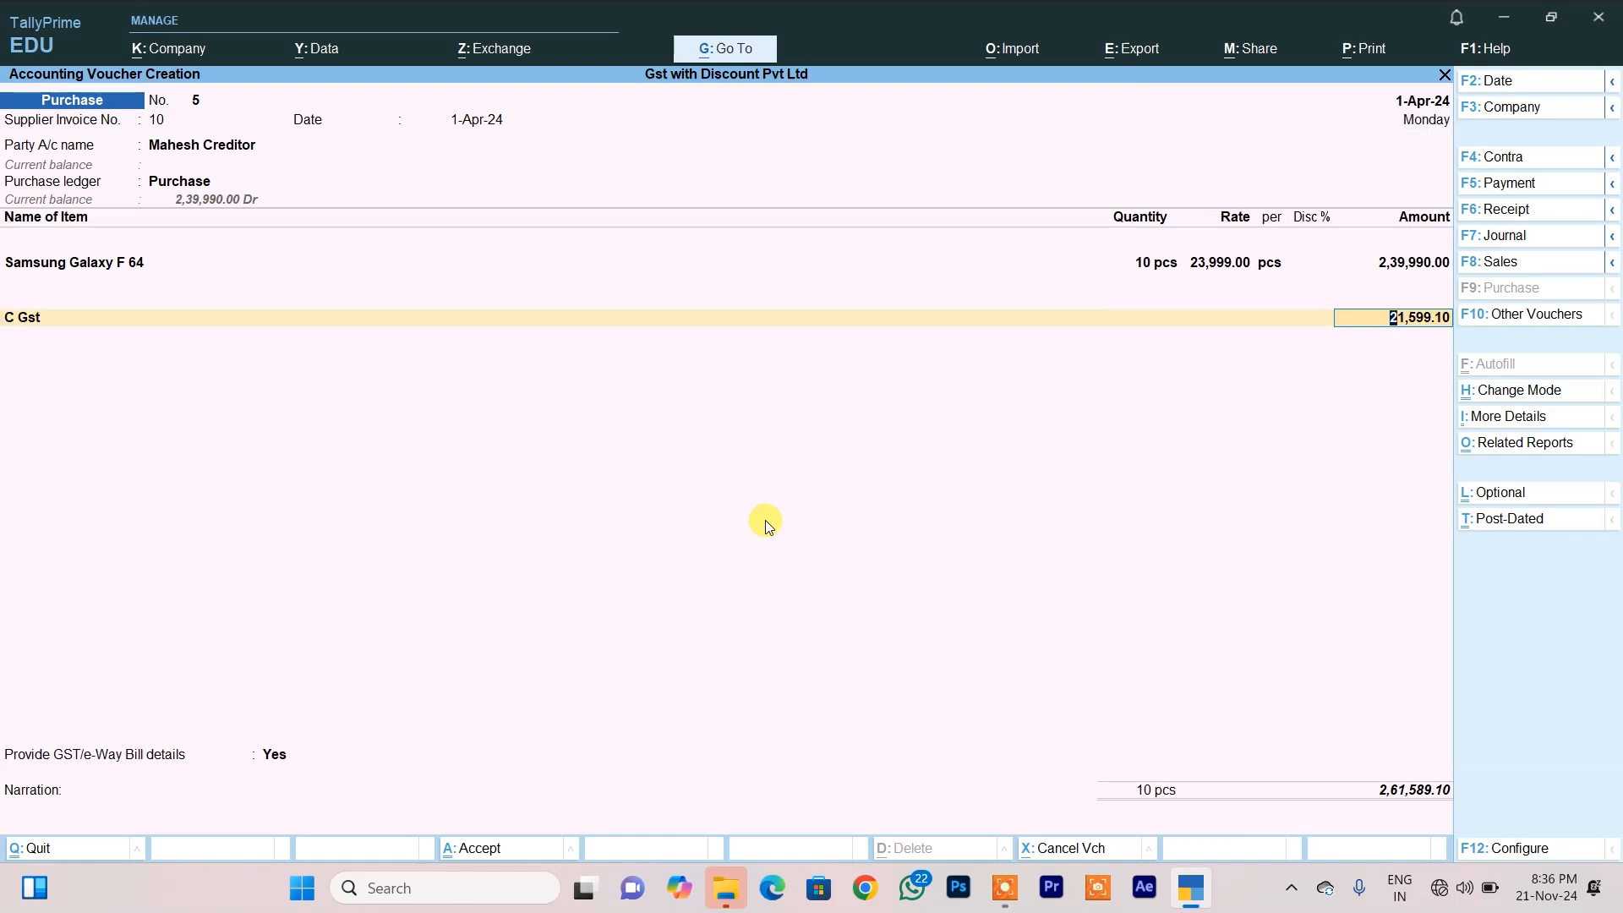
pyautogui.press('Return')
pyautogui.write('s')
pyautogui.press('Return')
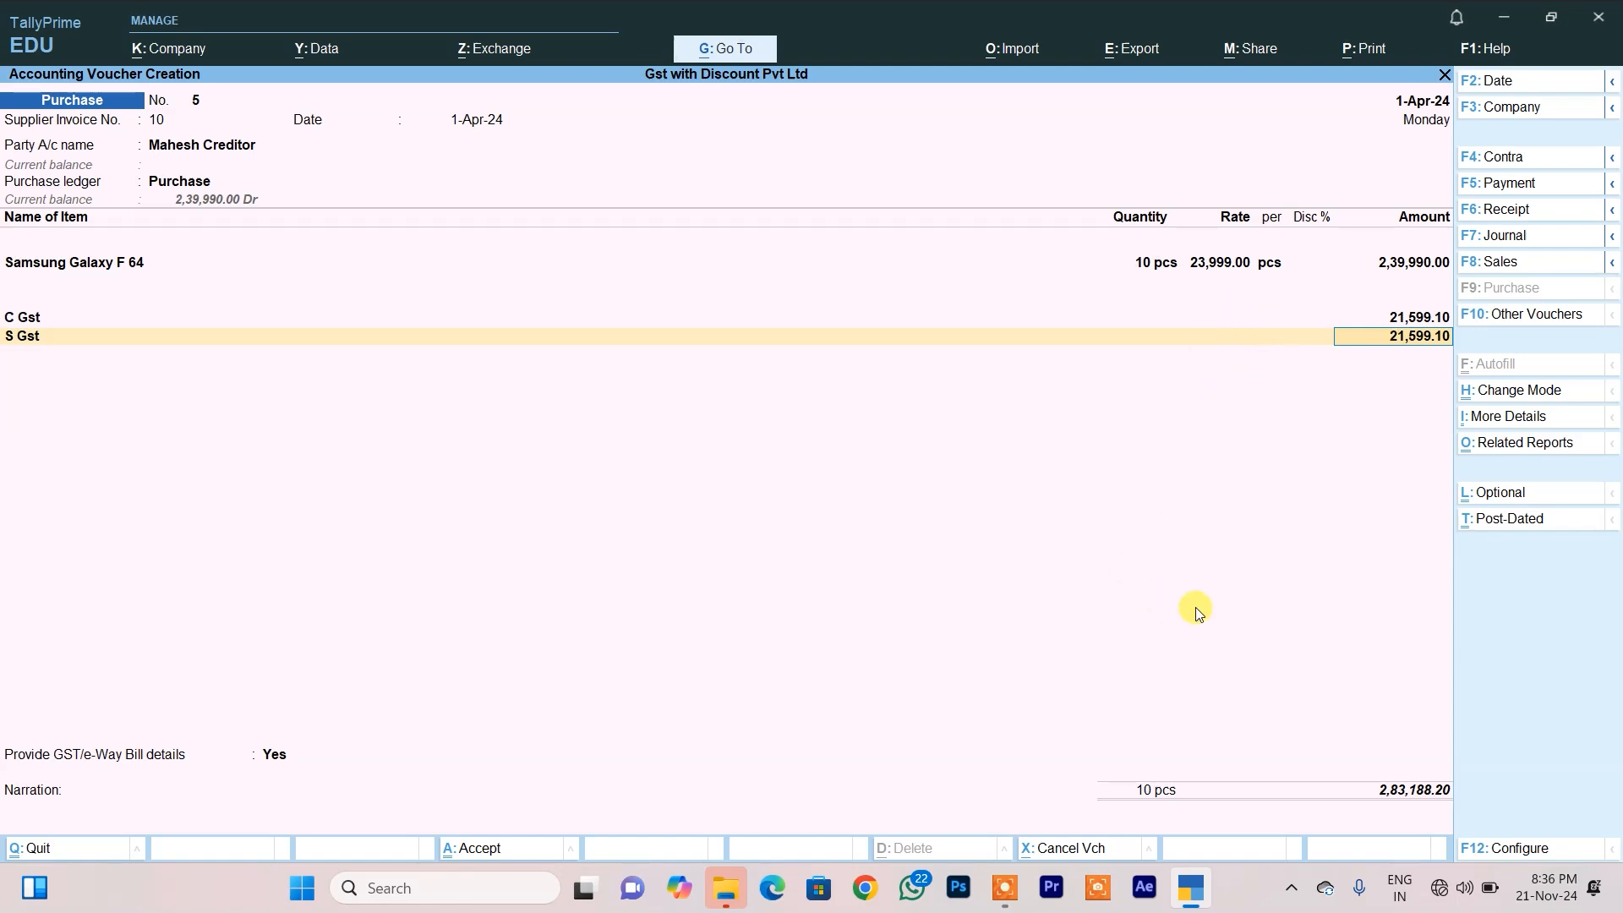
# - Preview the current voucher's printed invoice, examine its item and GST lines enlarged, and close the preview
pyautogui.press('ctrl')
pyautogui.hotkey('alt', 'p')
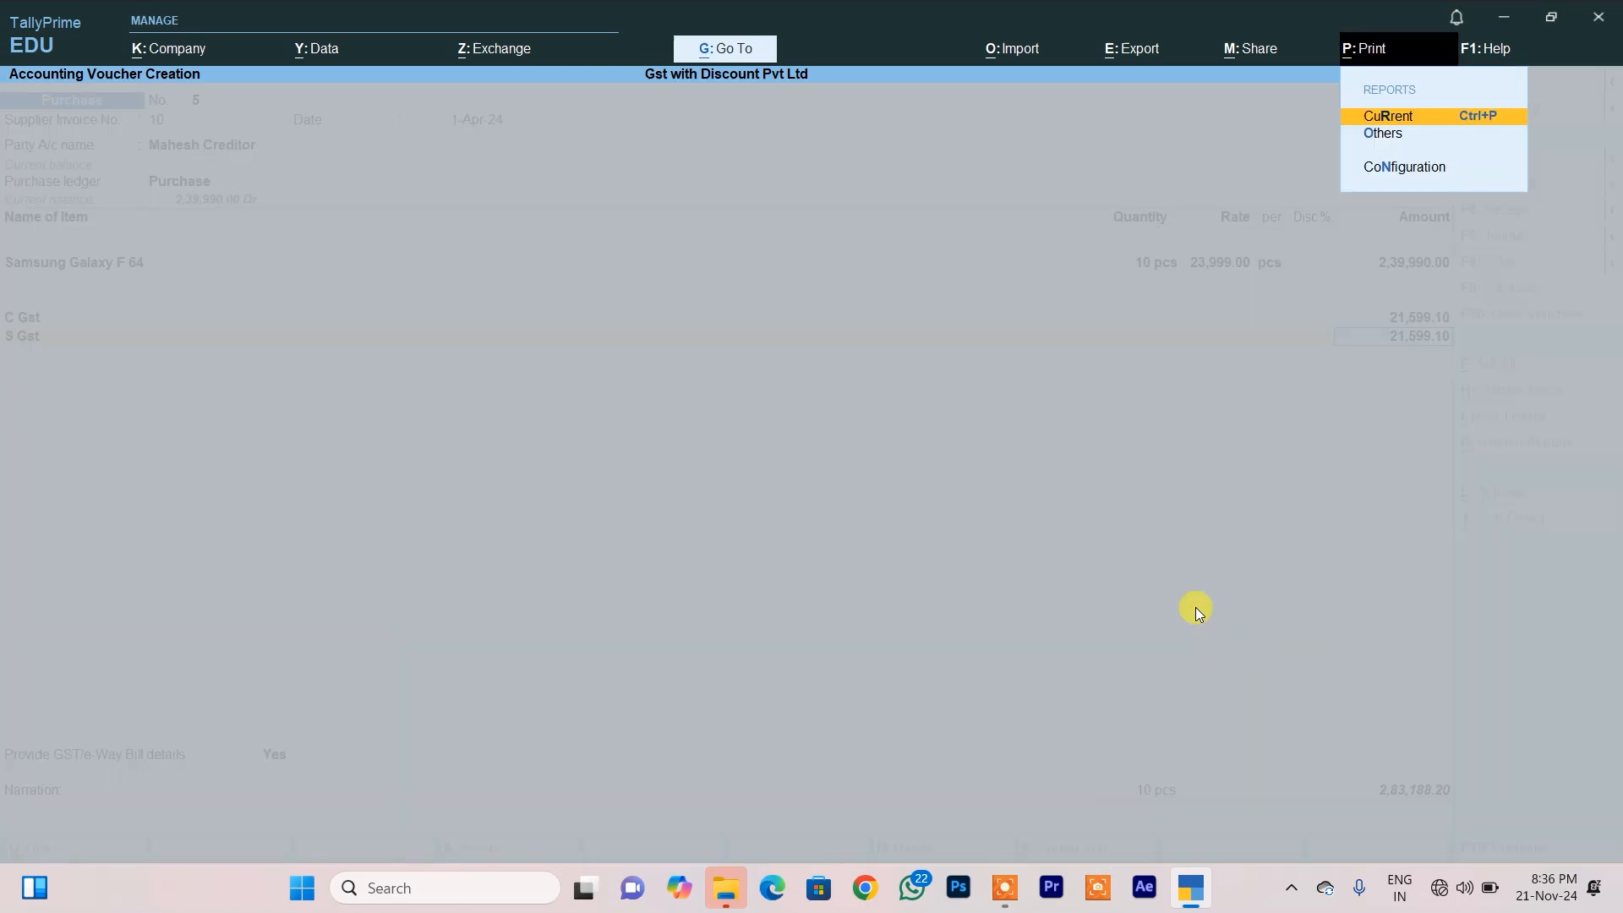
pyautogui.press('Return')
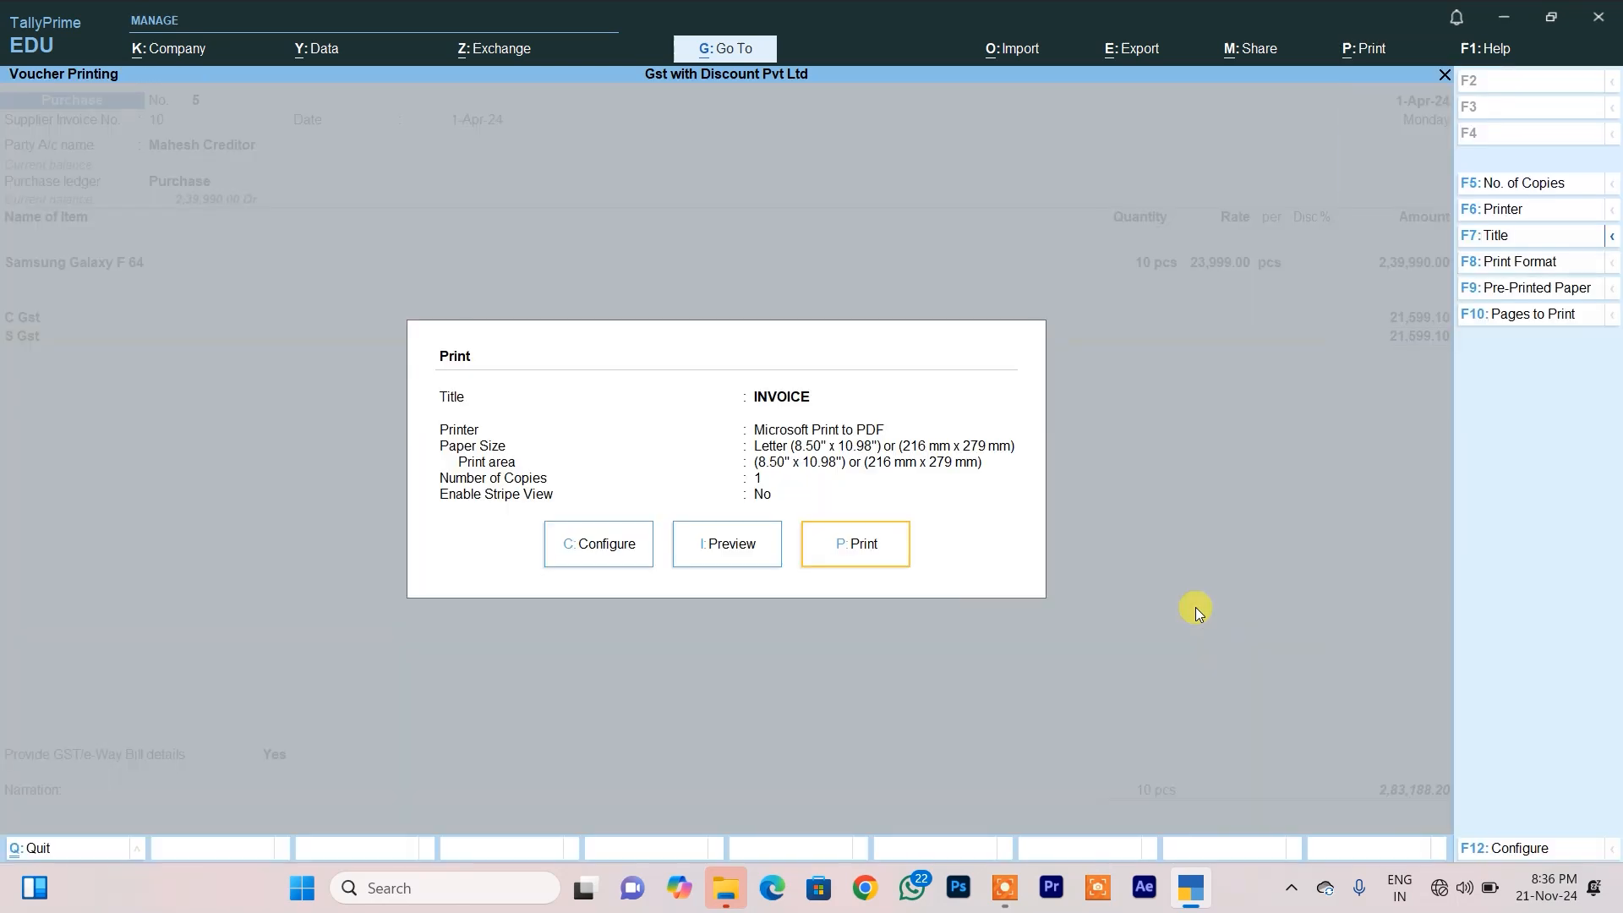
pyautogui.click(765, 533)
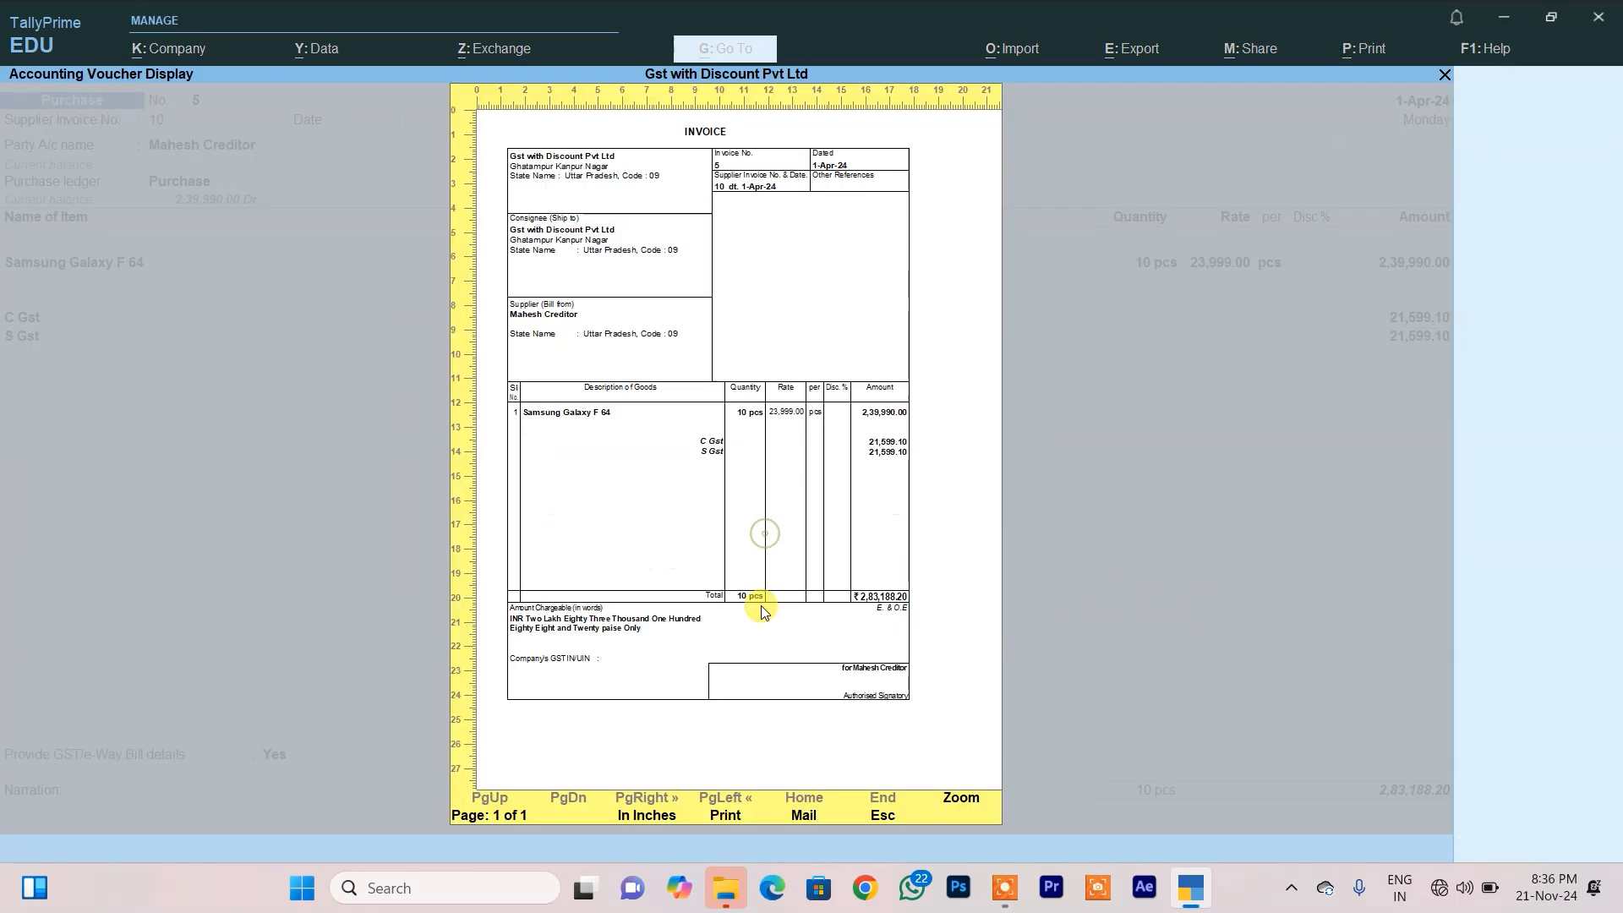
pyautogui.click(970, 804)
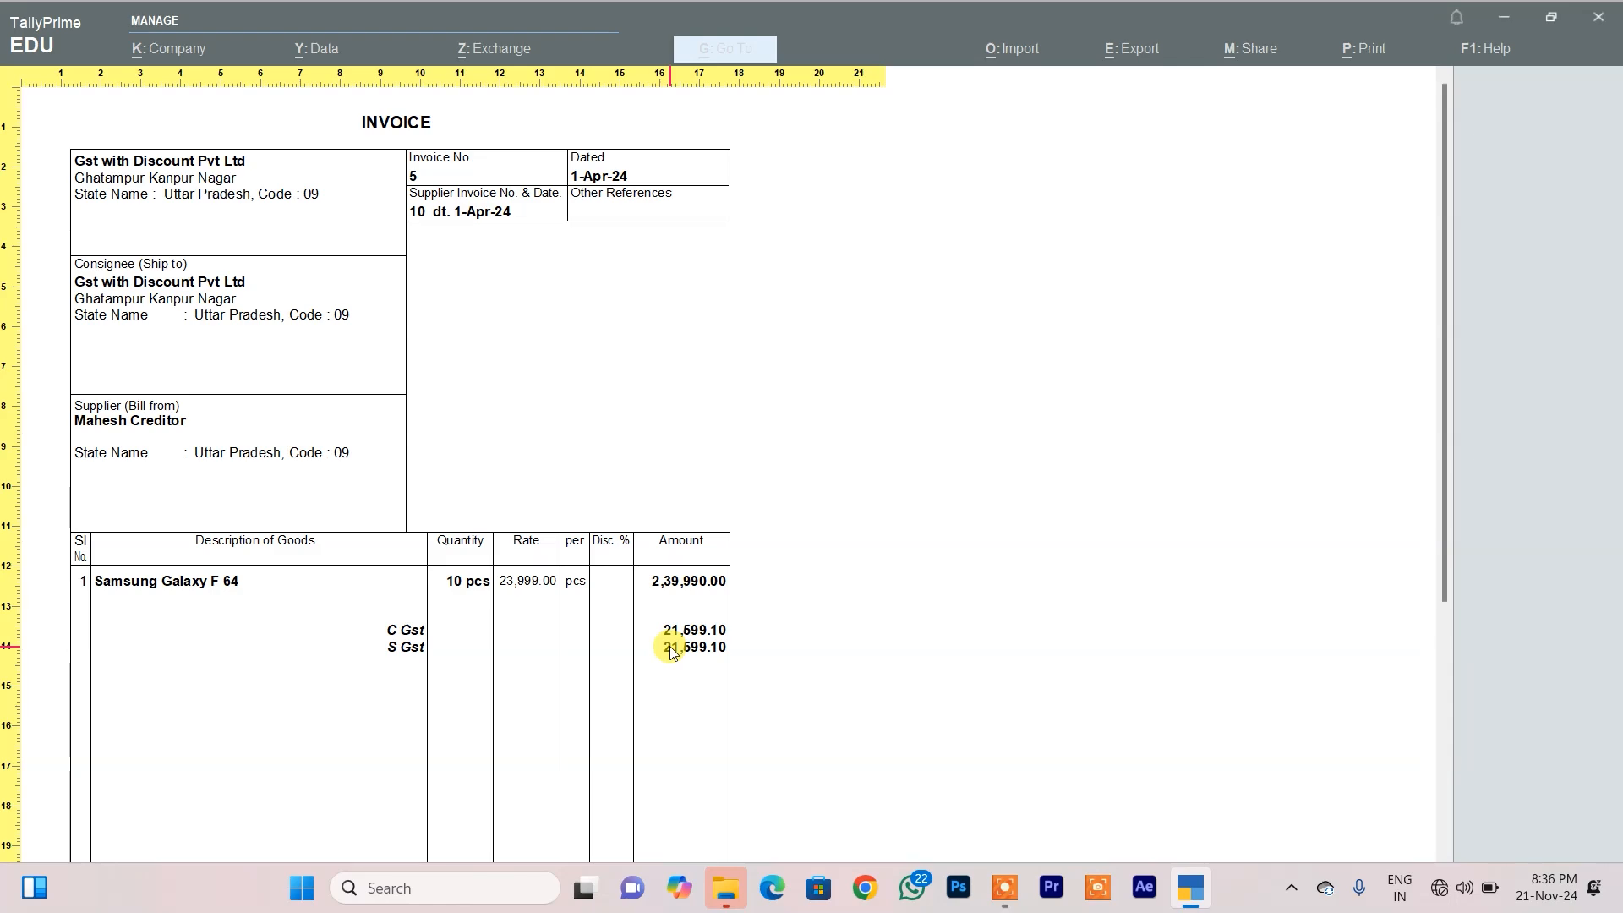
pyautogui.press('Escape')
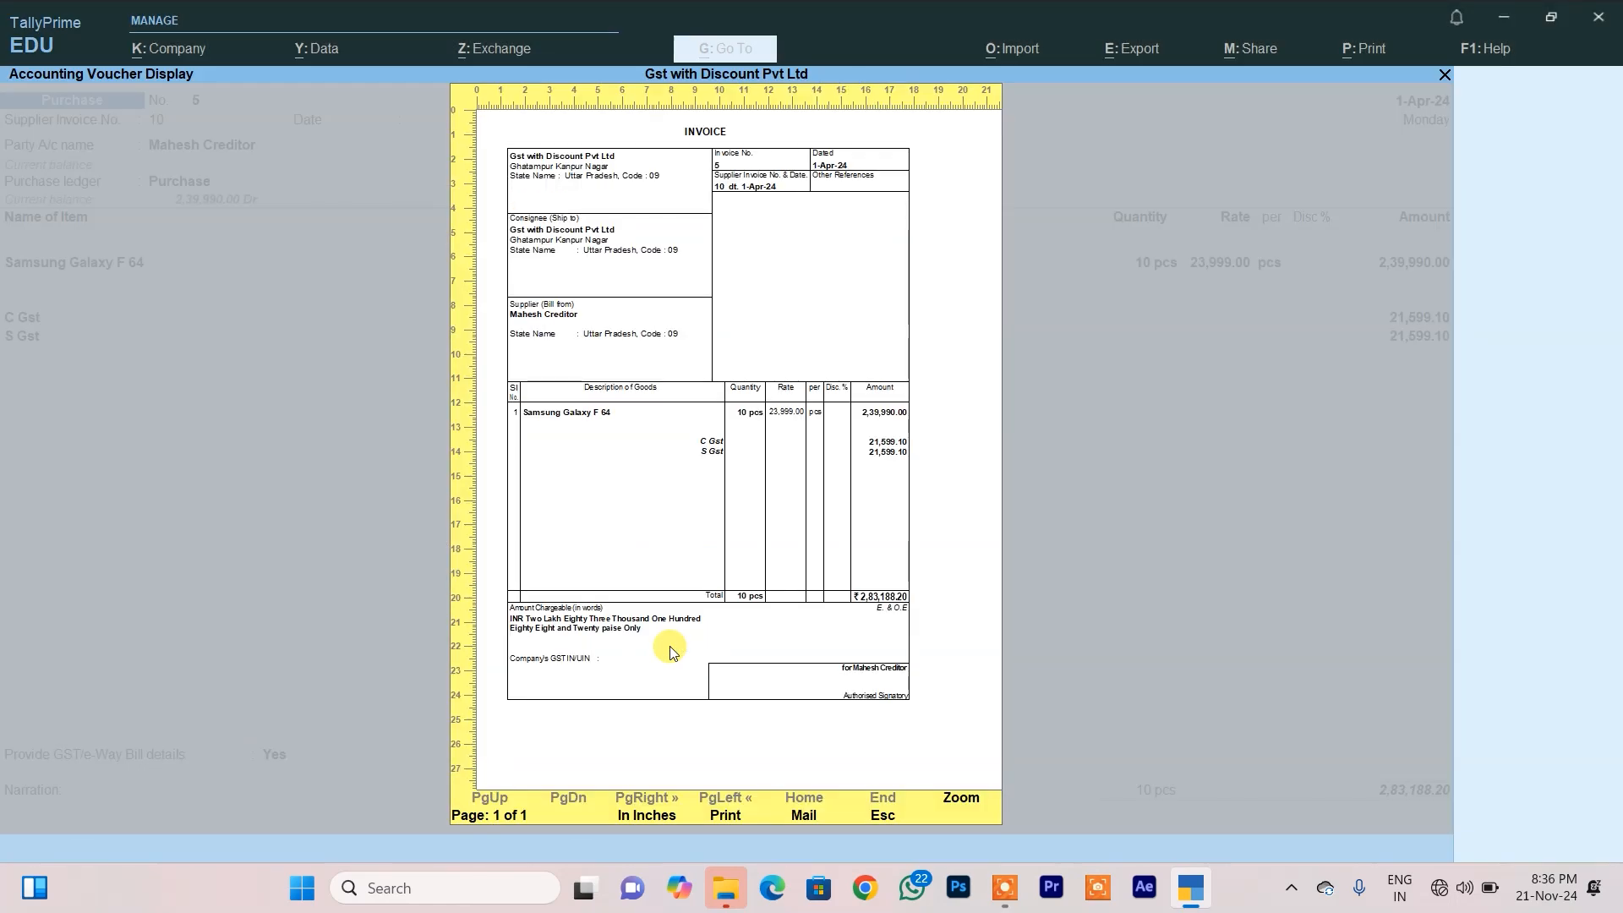
pyautogui.press('Escape')
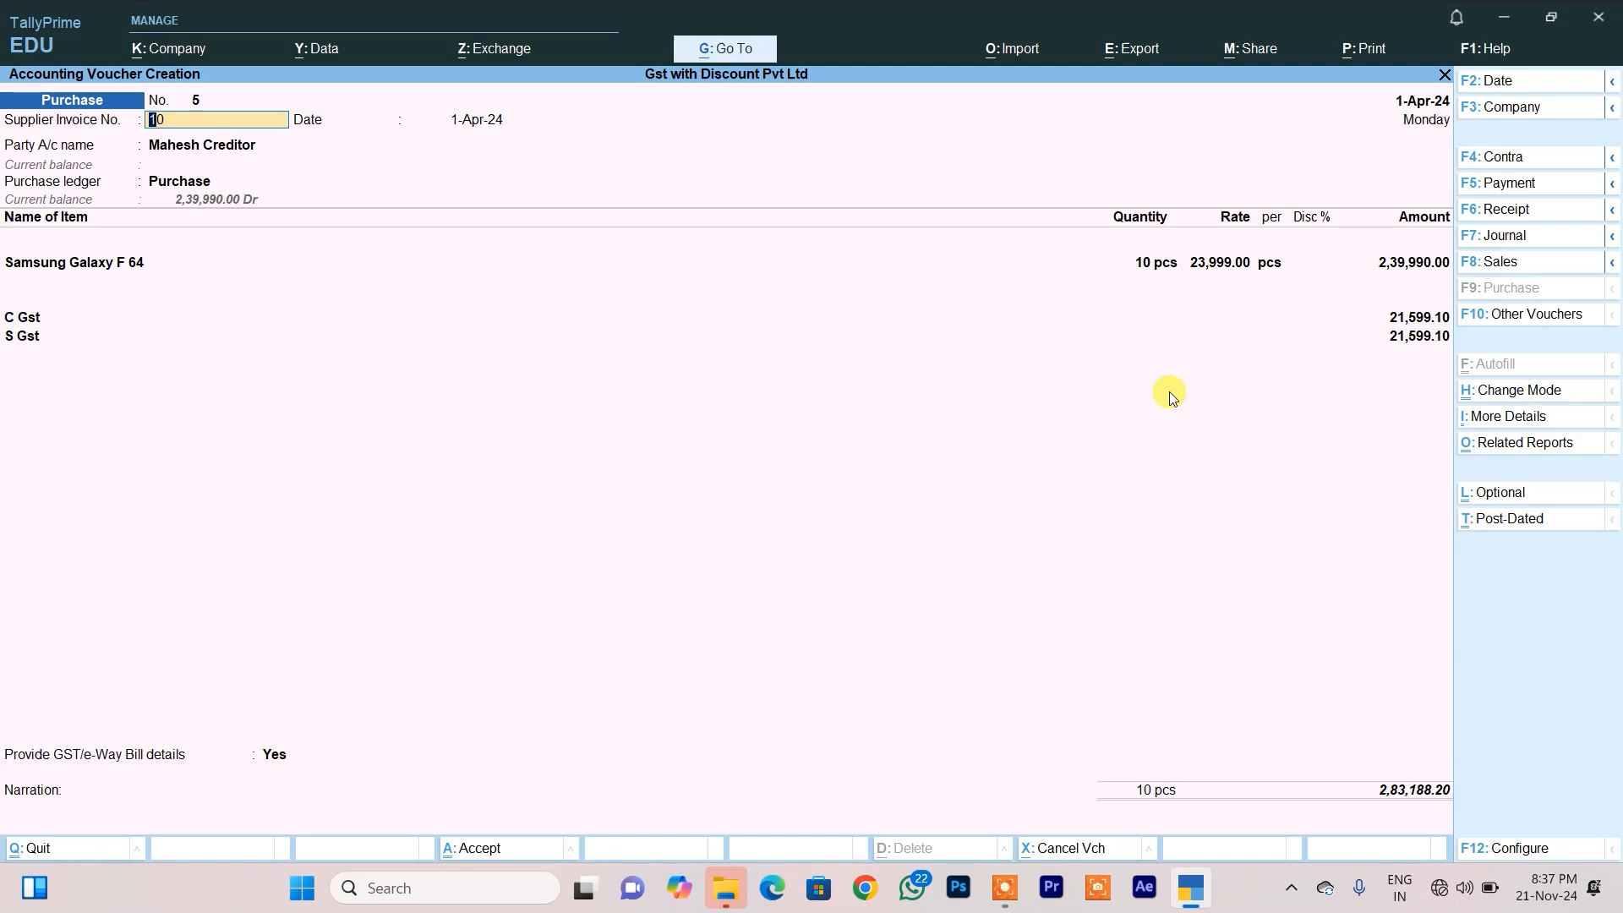
# - Save the purchase voucher with C Gst and S Gst and leave voucher creation
pyautogui.hotkey('ctrl', 'a')
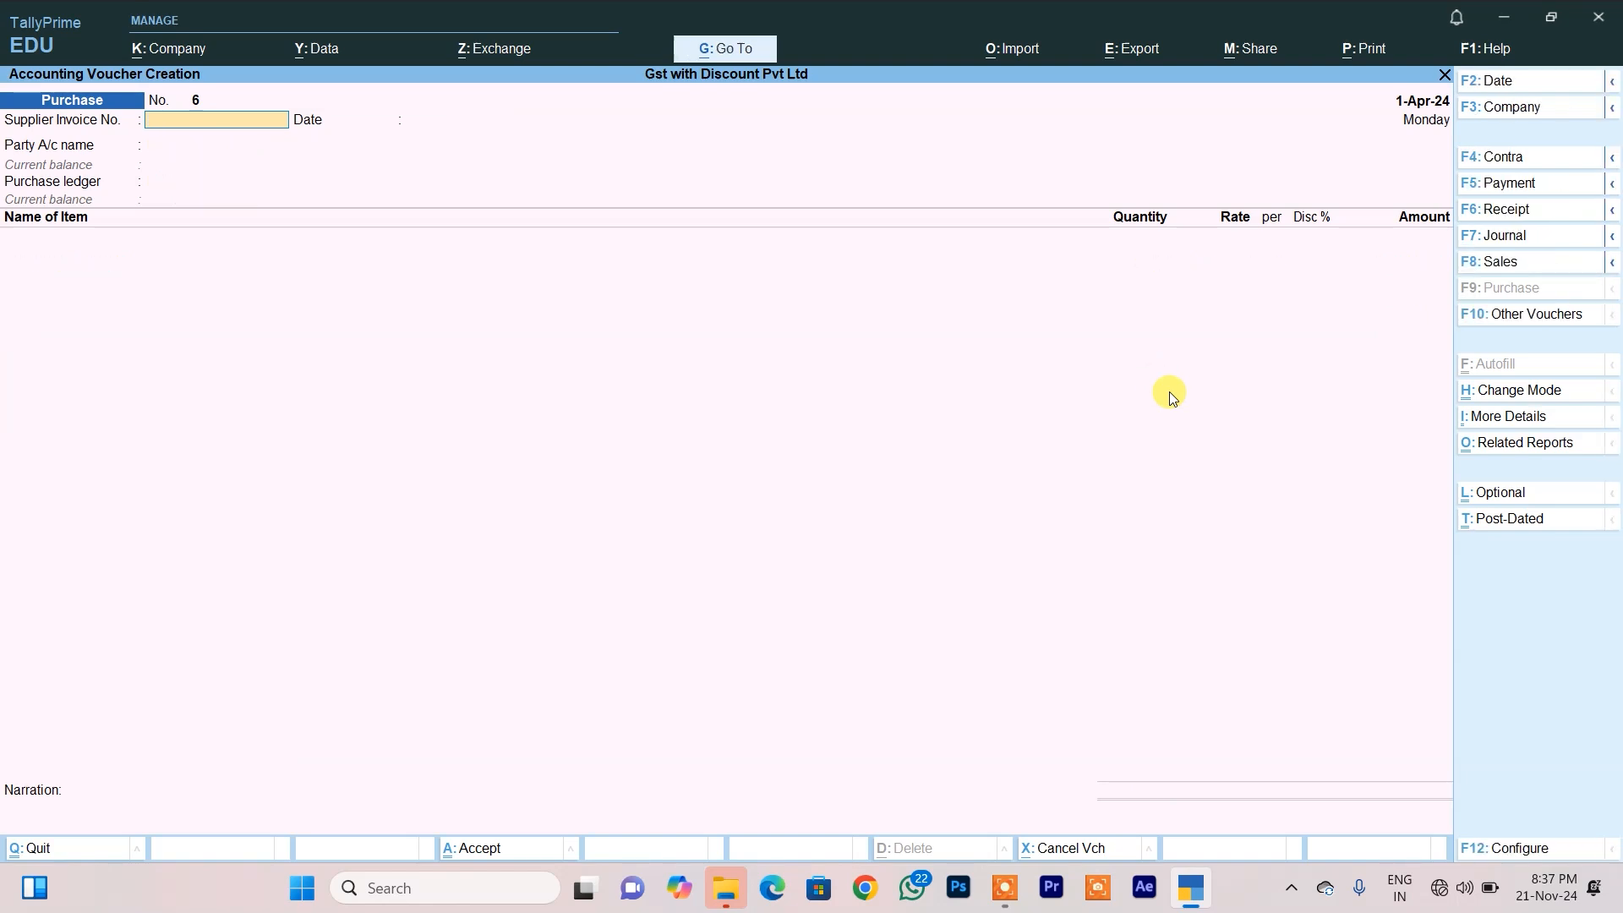
pyautogui.press('Escape')
pyautogui.press('y')
# - Review purchase voucher 4 with its I Gst line from the Day Book and close it without changes
pyautogui.press('Down')
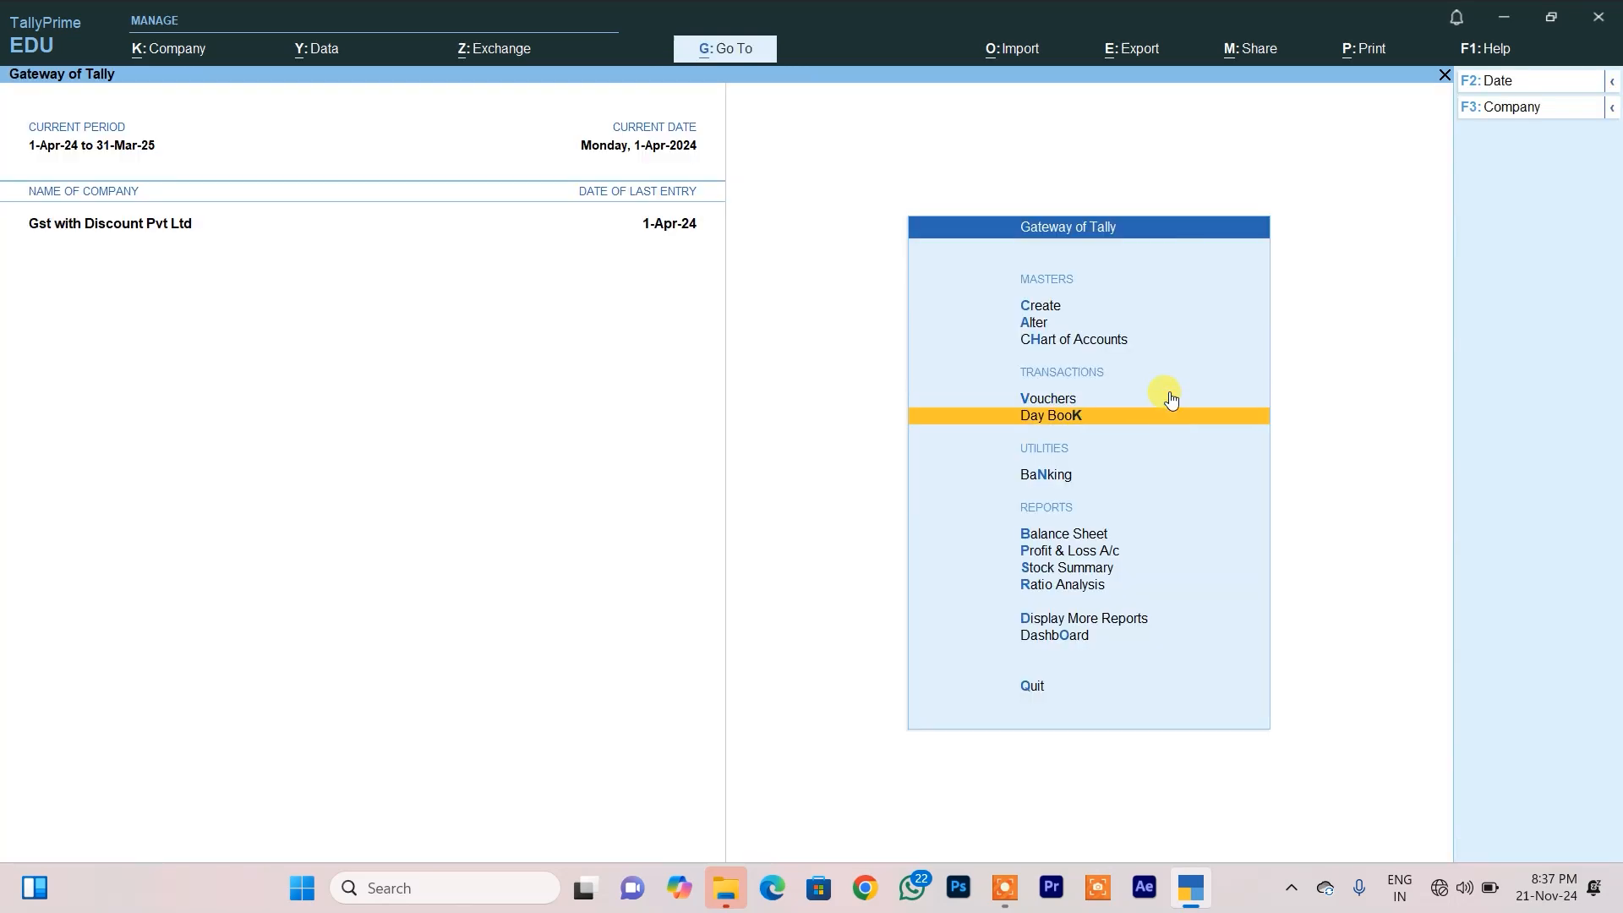
pyautogui.press('Return')
pyautogui.press('Return')
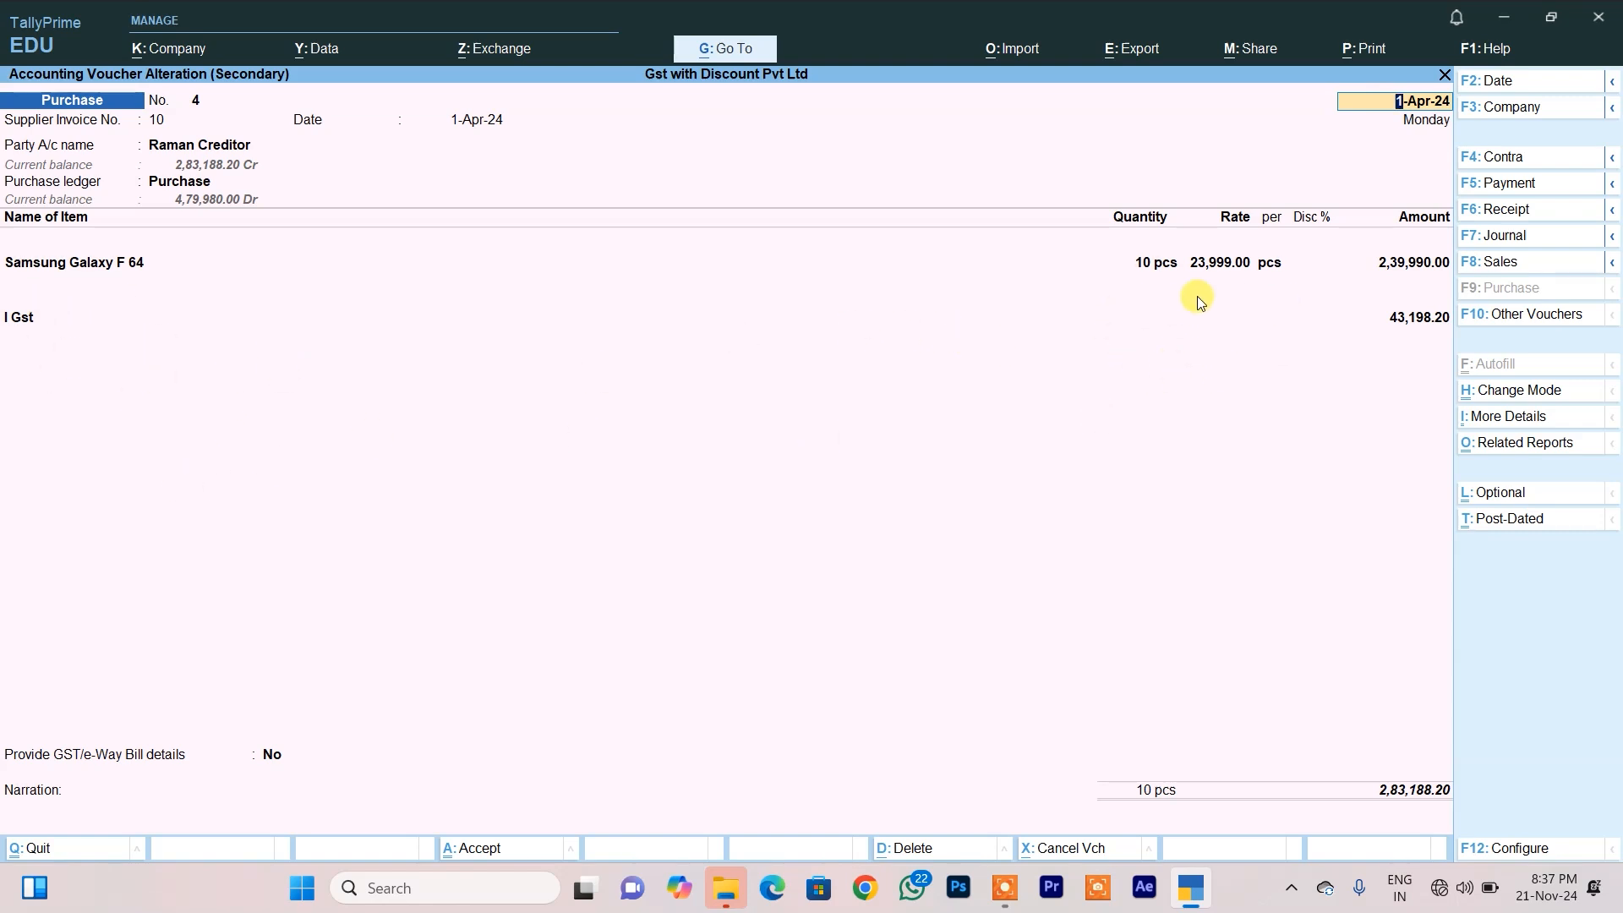
pyautogui.press('Escape')
pyautogui.press('y')
# - Review purchase voucher 5 with its C Gst and S Gst lines, and leave the Day Book
pyautogui.press('Down')
pyautogui.press('Return')
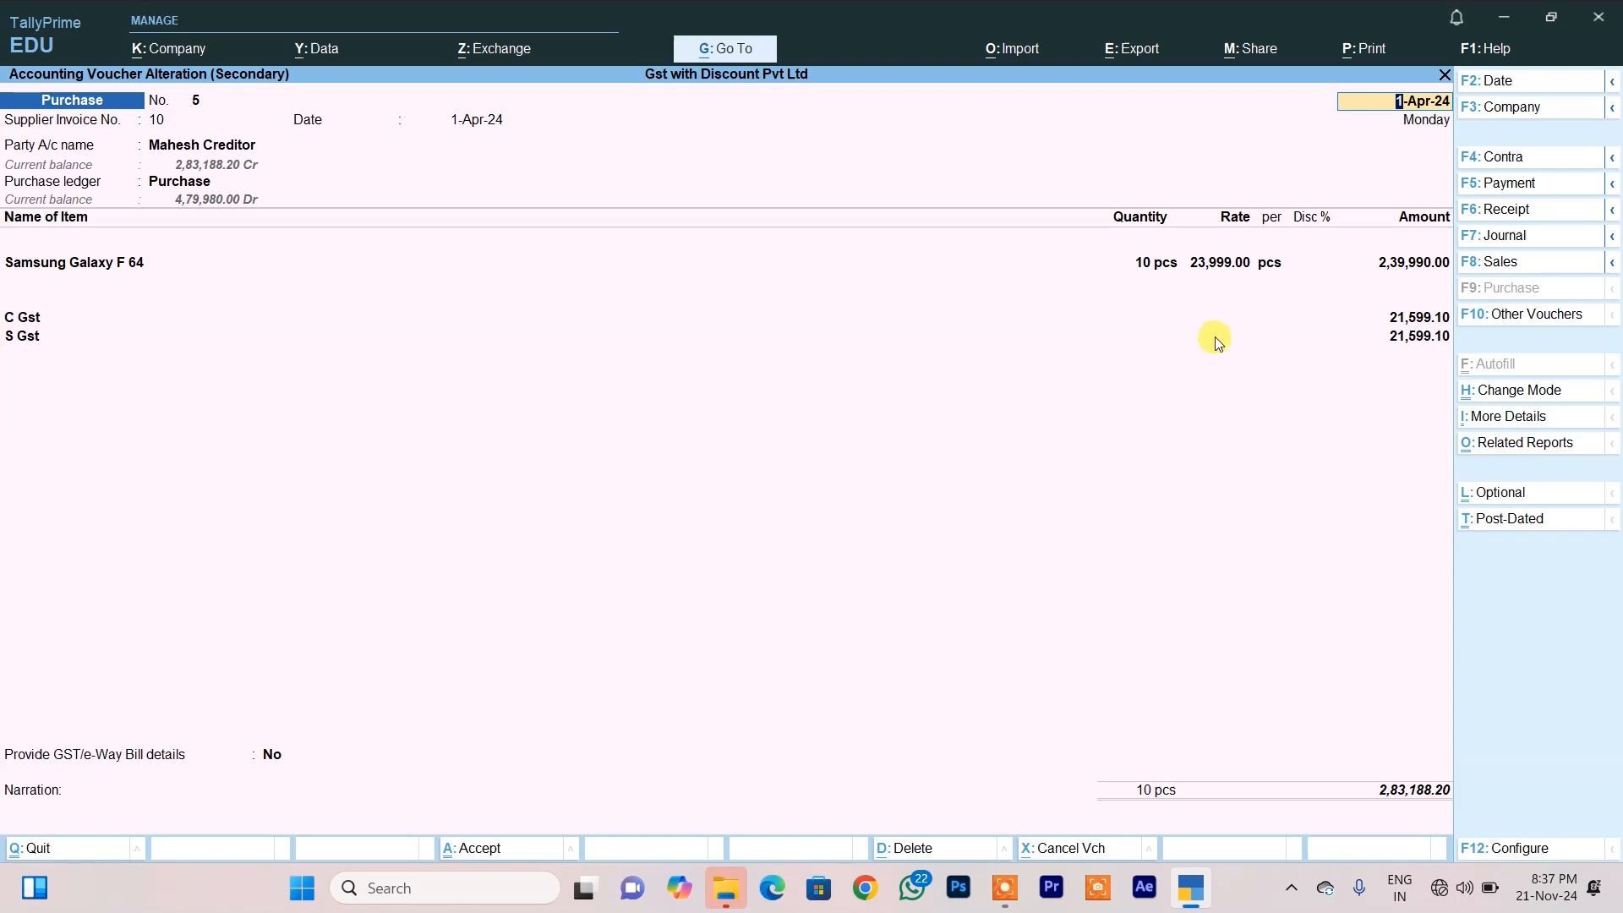
pyautogui.press('Escape')
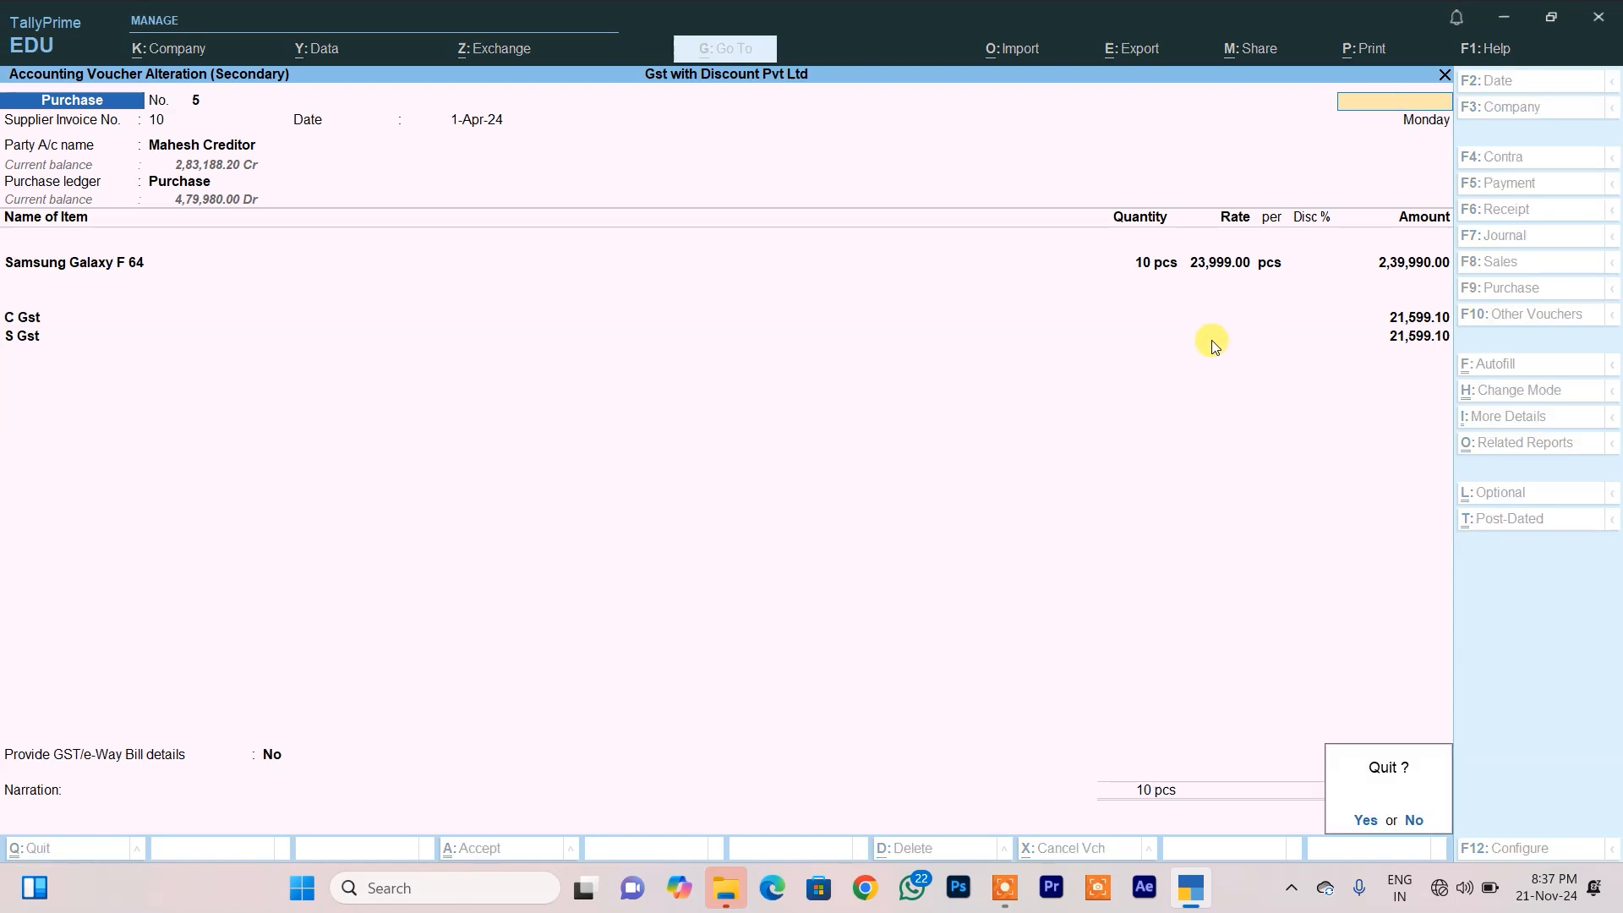
pyautogui.press('y')
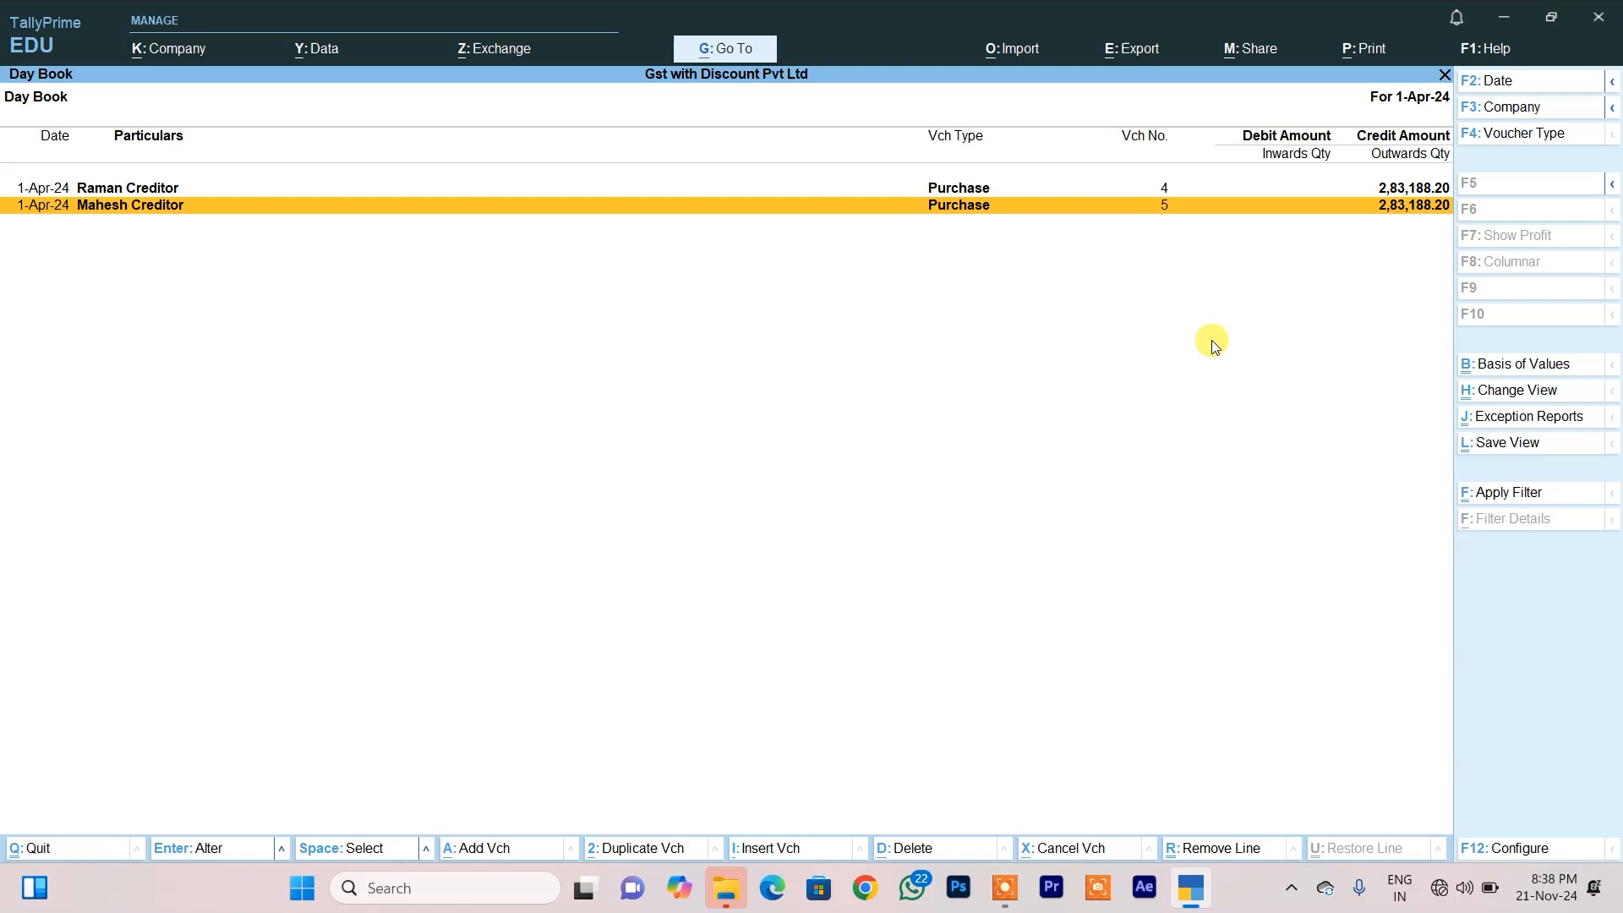
pyautogui.press('Escape')
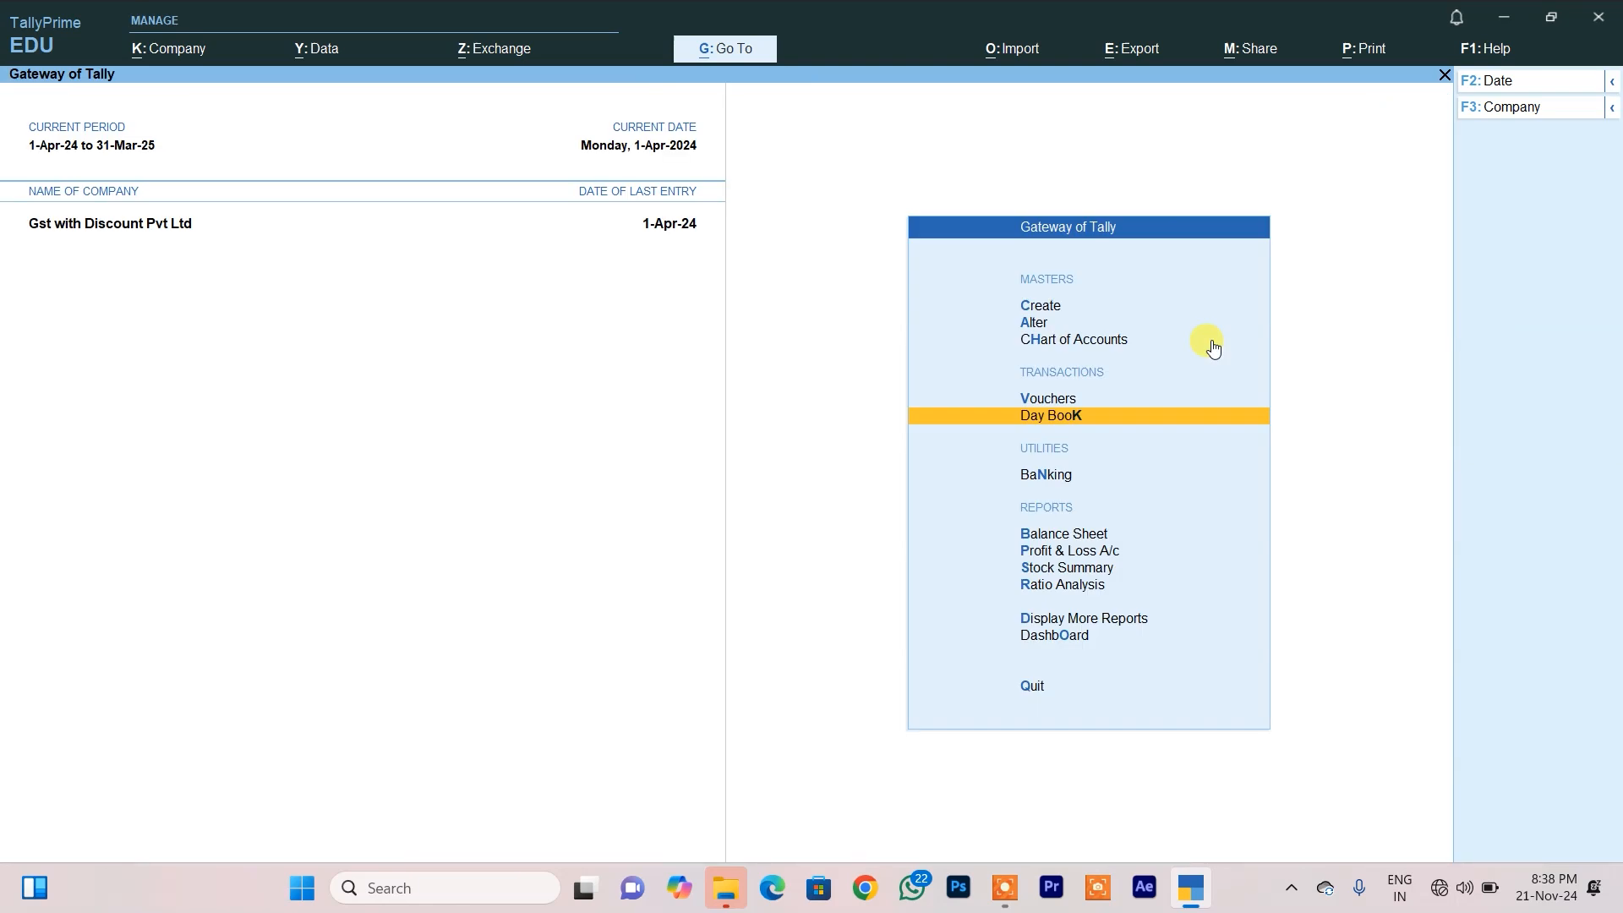
# - Open the C Gst ledger for alteration
pyautogui.press('Up')
pyautogui.press('Return')
pyautogui.press('Down')
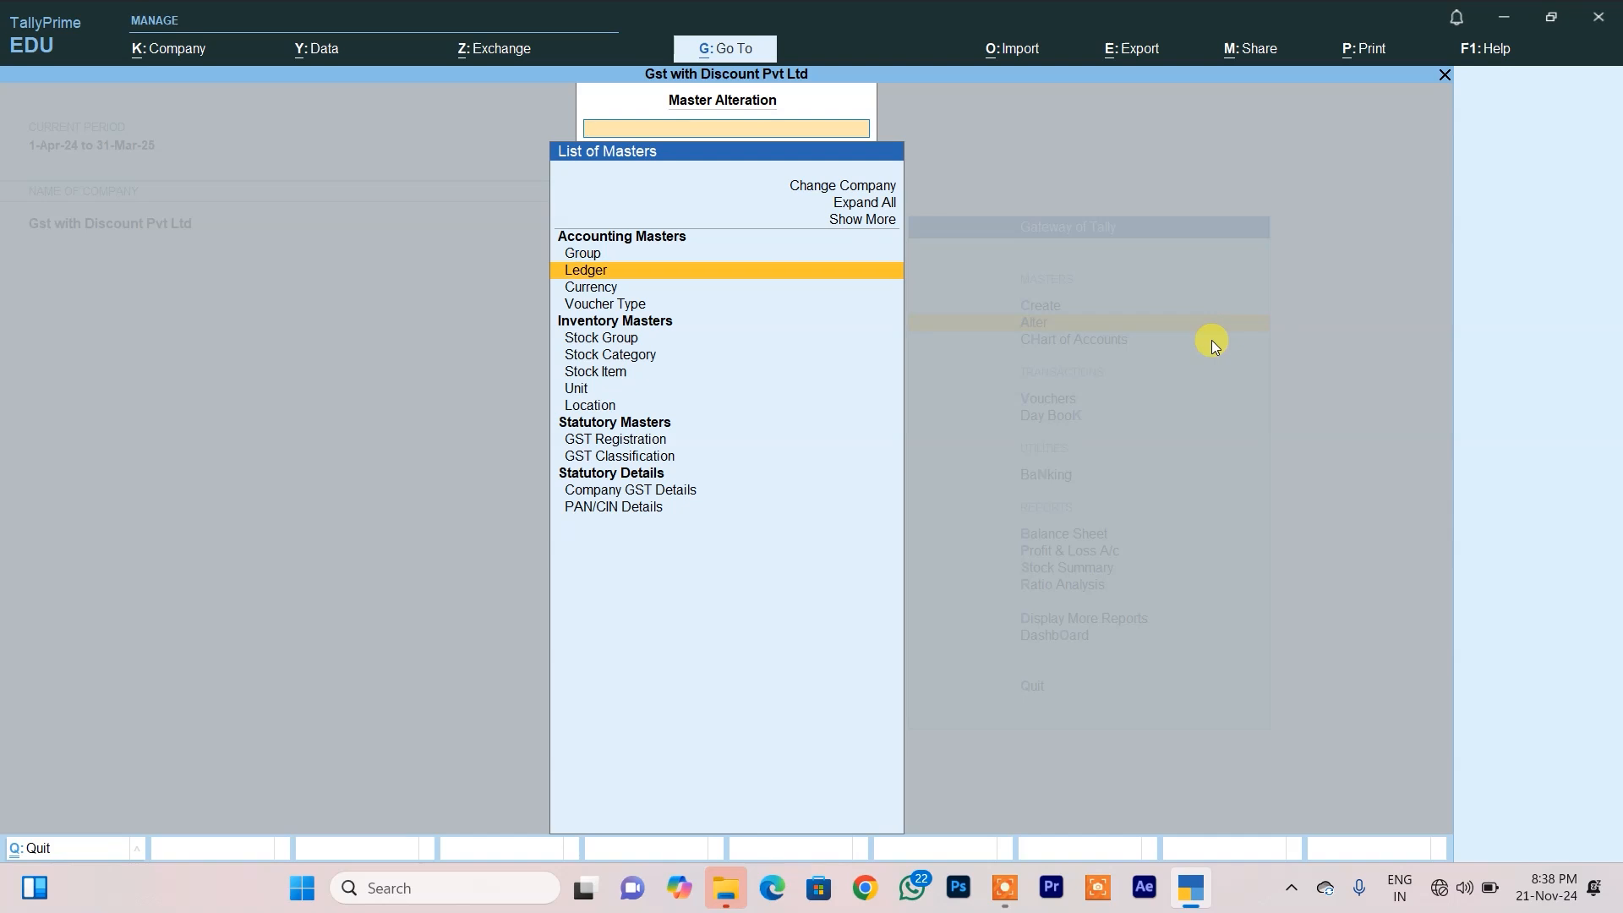
pyautogui.press('Return')
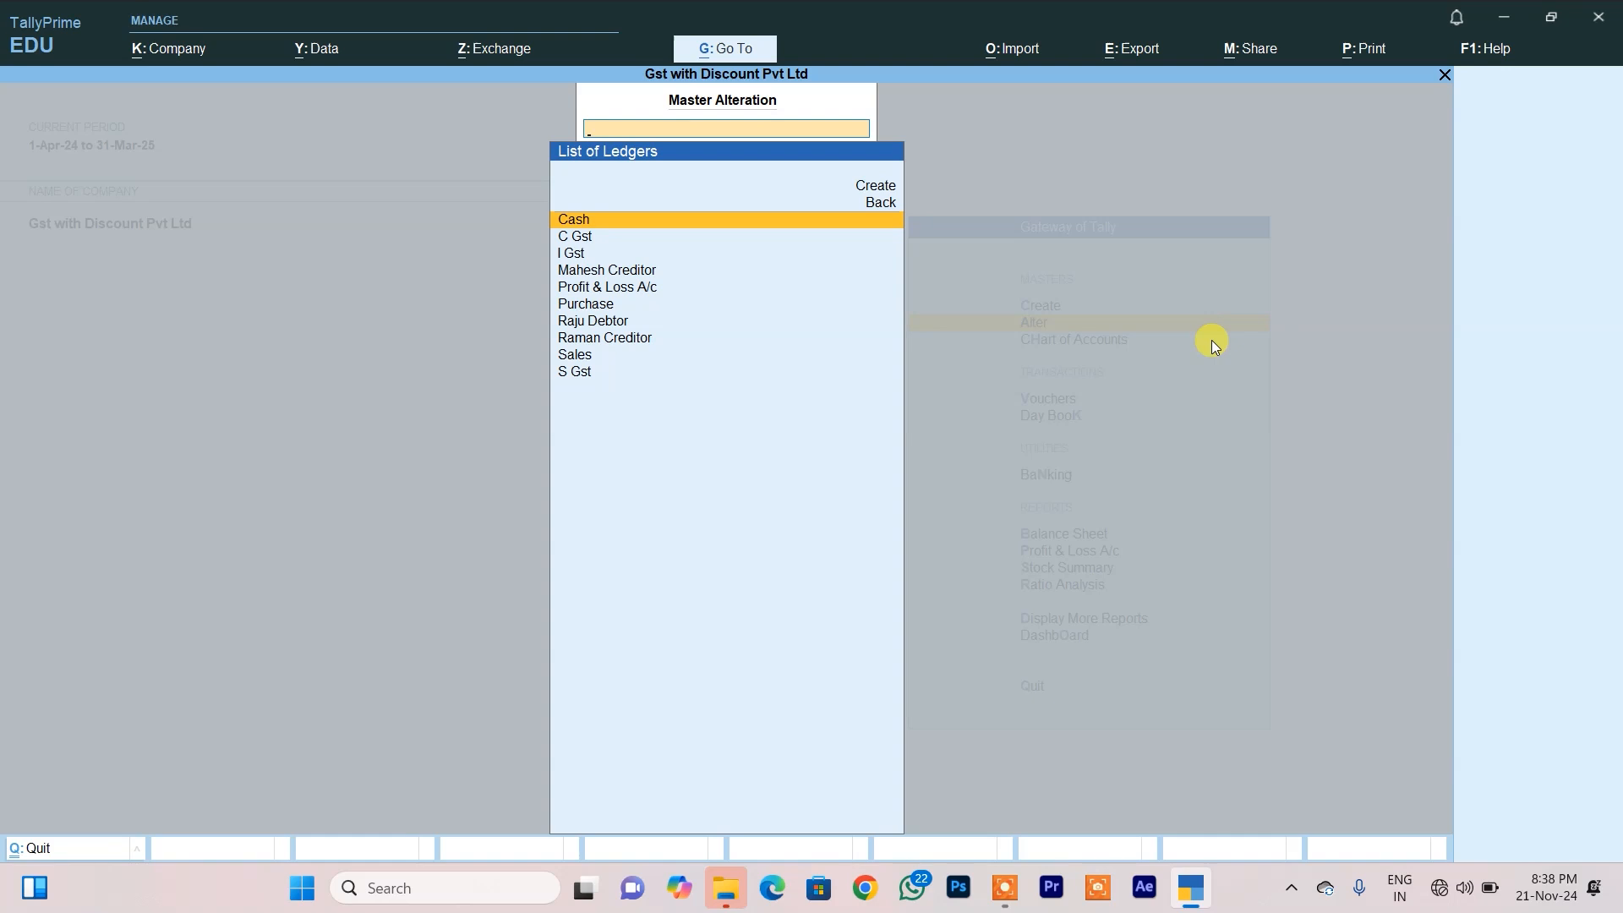
pyautogui.press('Down')
pyautogui.press('Down')
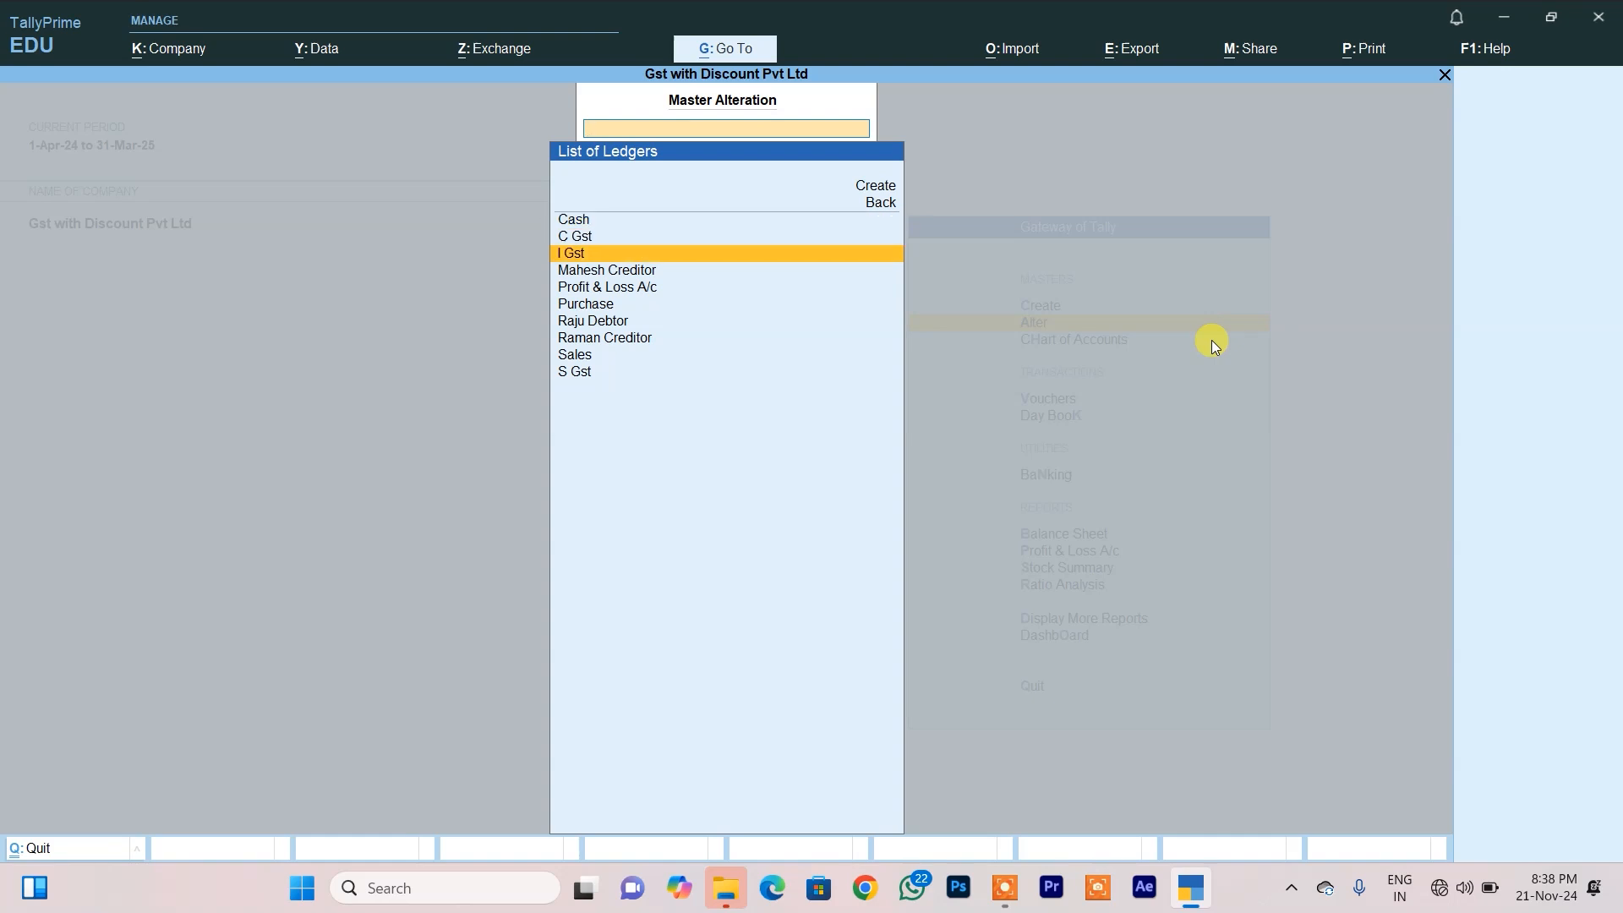
pyautogui.press('Up')
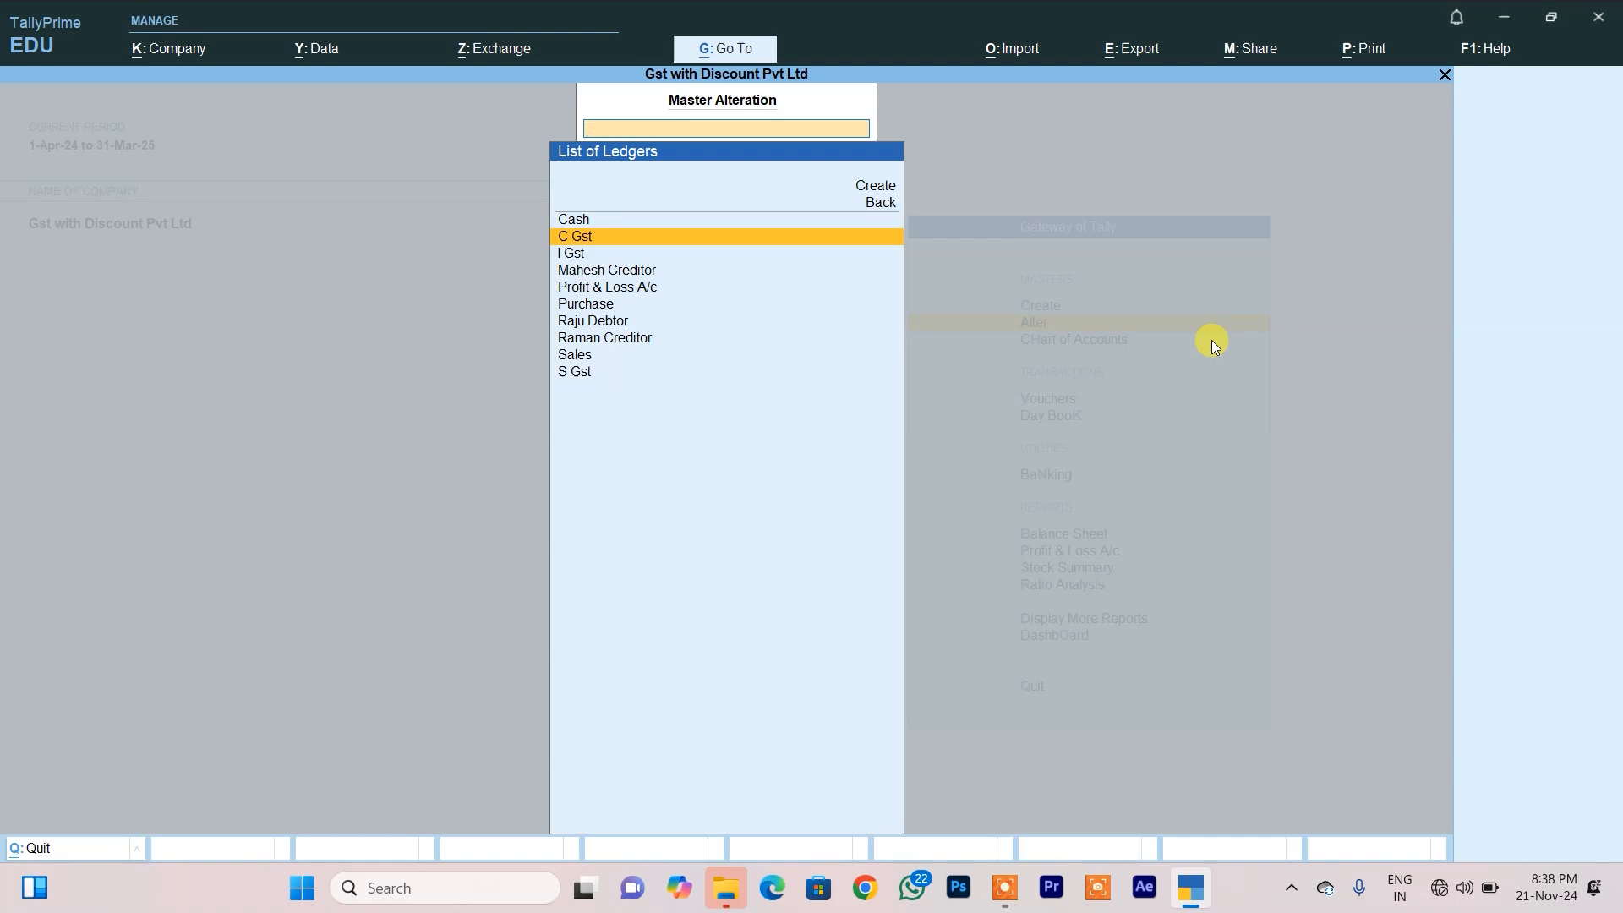
pyautogui.press('Return')
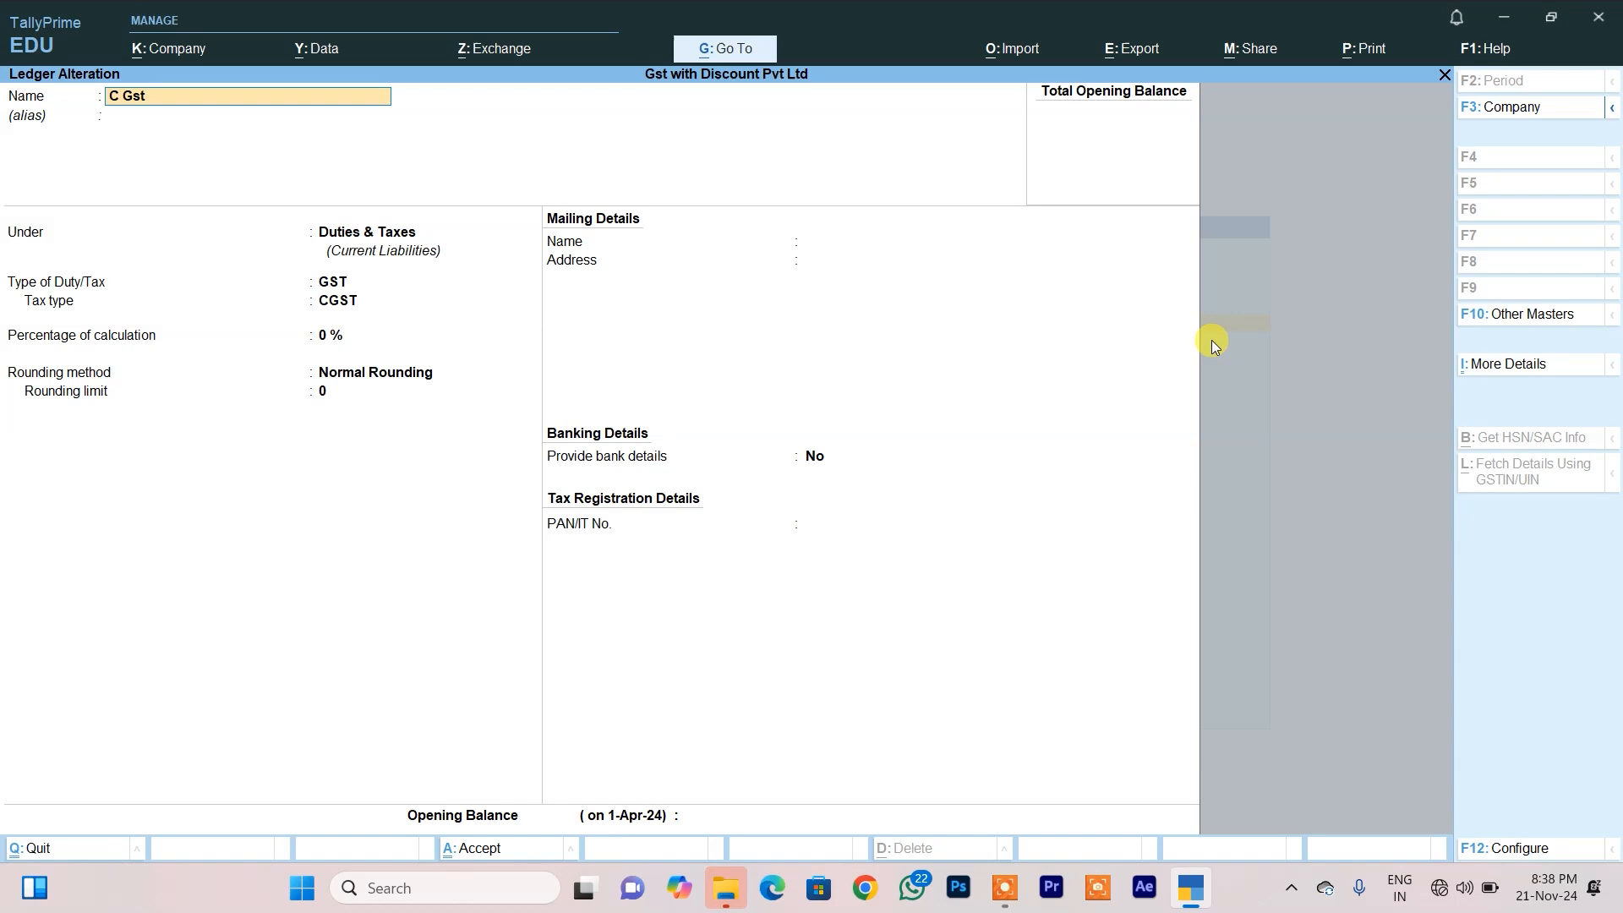
# - Set the C Gst ledger's percentage of calculation to 9%, keep Normal Rounding, and save the ledger
pyautogui.press('Return')
pyautogui.press('Return')
pyautogui.press('Return')
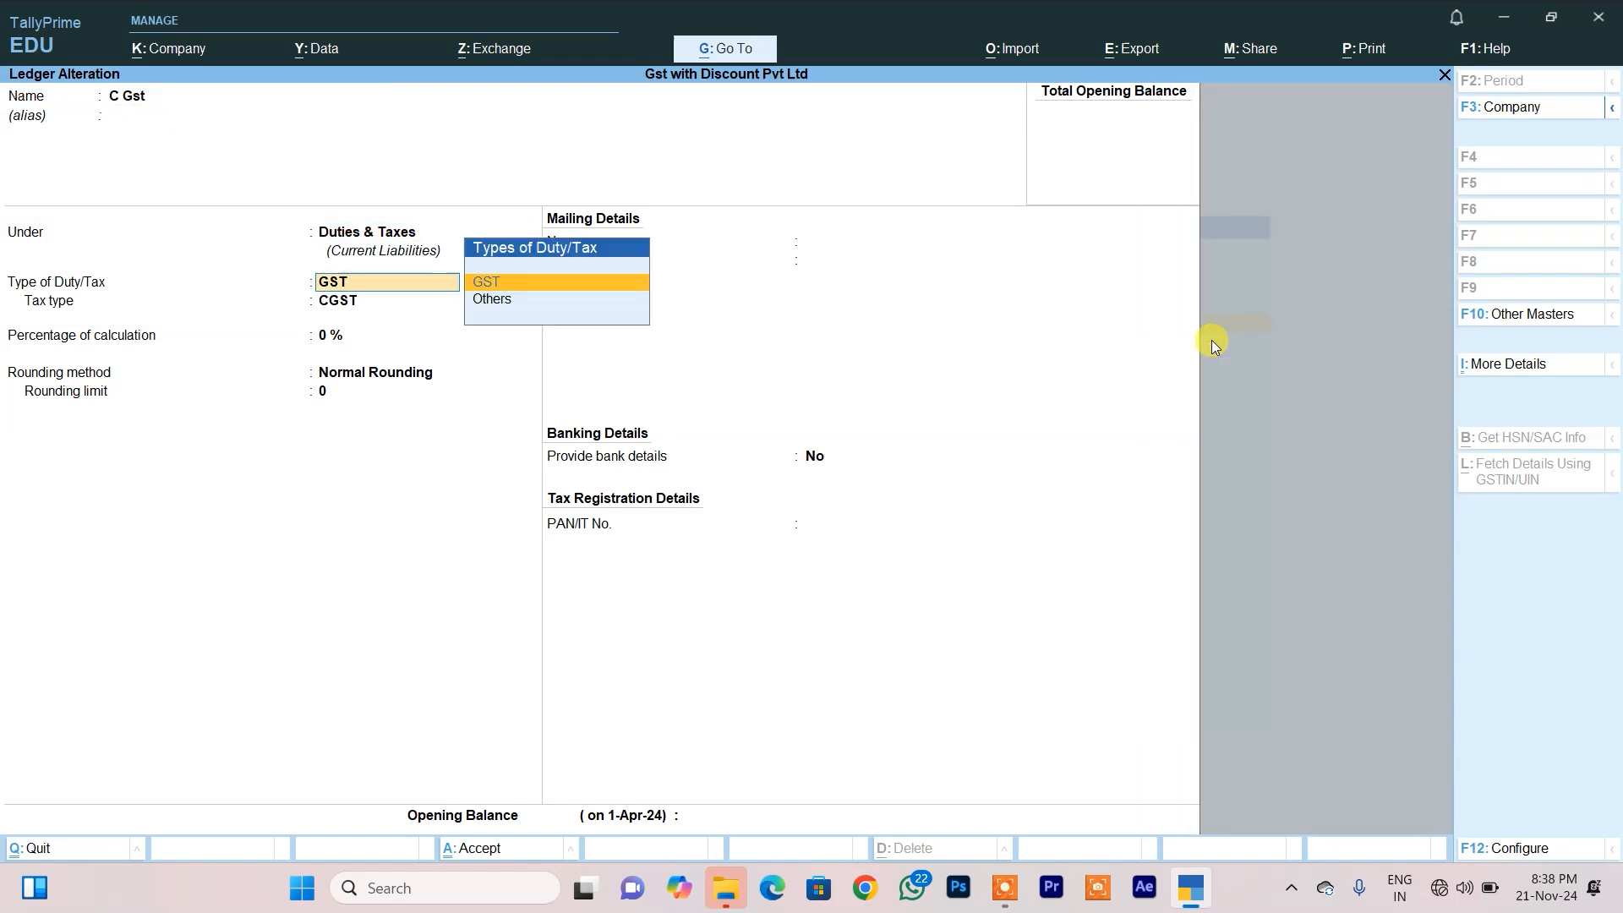
pyautogui.press('Return')
pyautogui.press('Return')
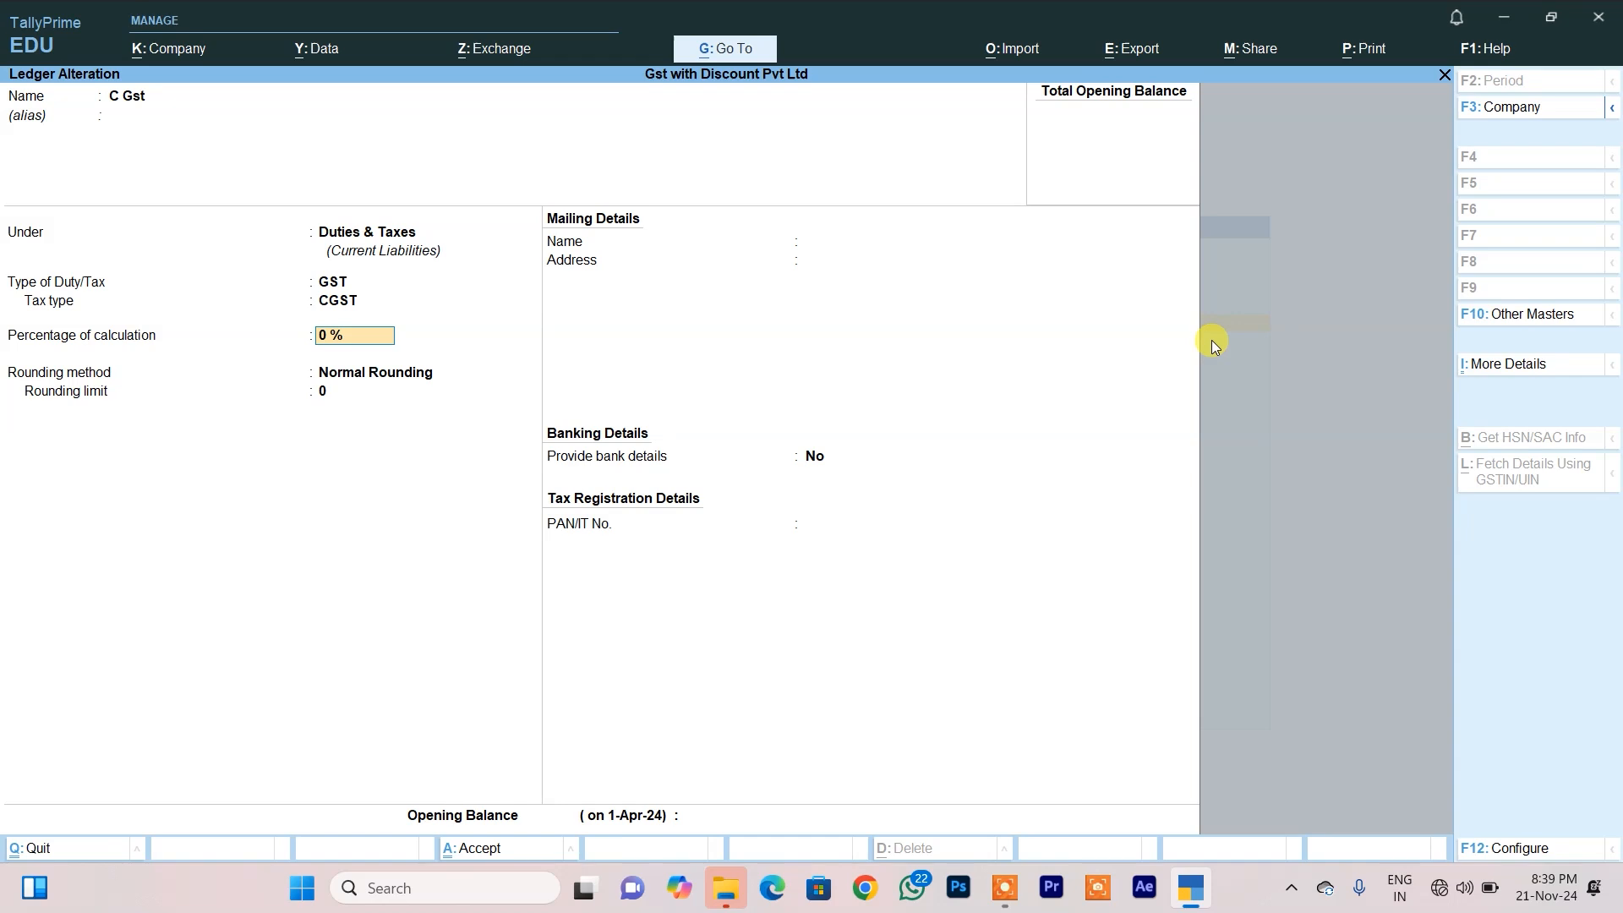
pyautogui.write('9')
pyautogui.press('Return')
pyautogui.press('Return')
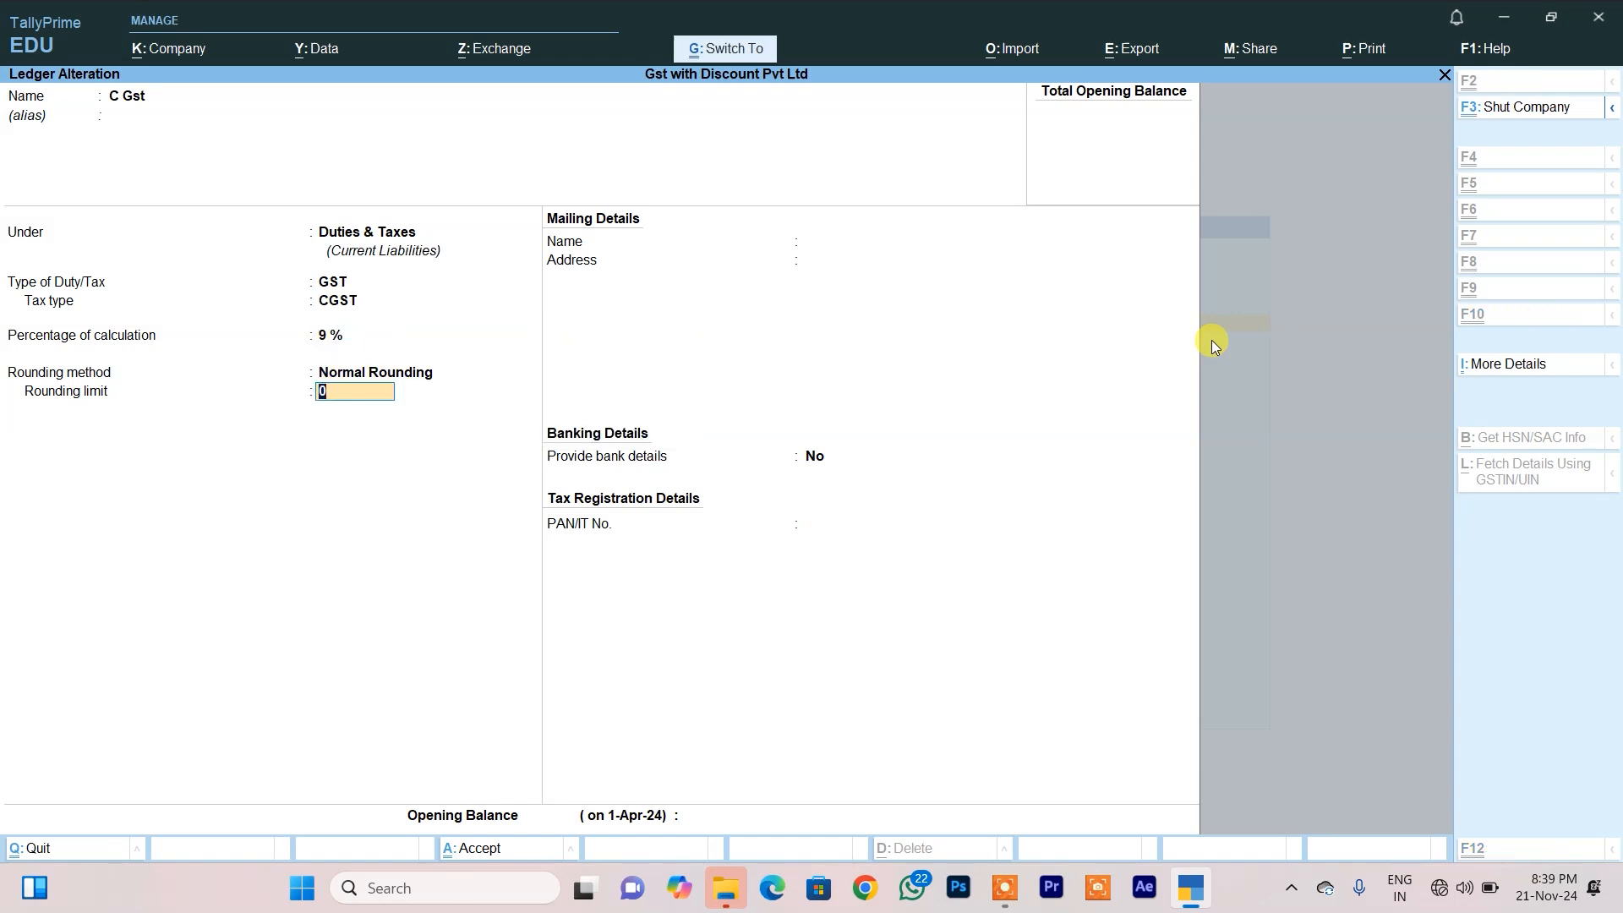
pyautogui.hotkey('ctrl', 'a')
# - Set the S Gst ledger's percentage of calculation to 9% and save the ledger
pyautogui.press('Down')
pyautogui.press('Down')
pyautogui.press('Down')
pyautogui.press('Down')
pyautogui.press('Down')
pyautogui.press('Down')
pyautogui.press('Down')
pyautogui.press('Down')
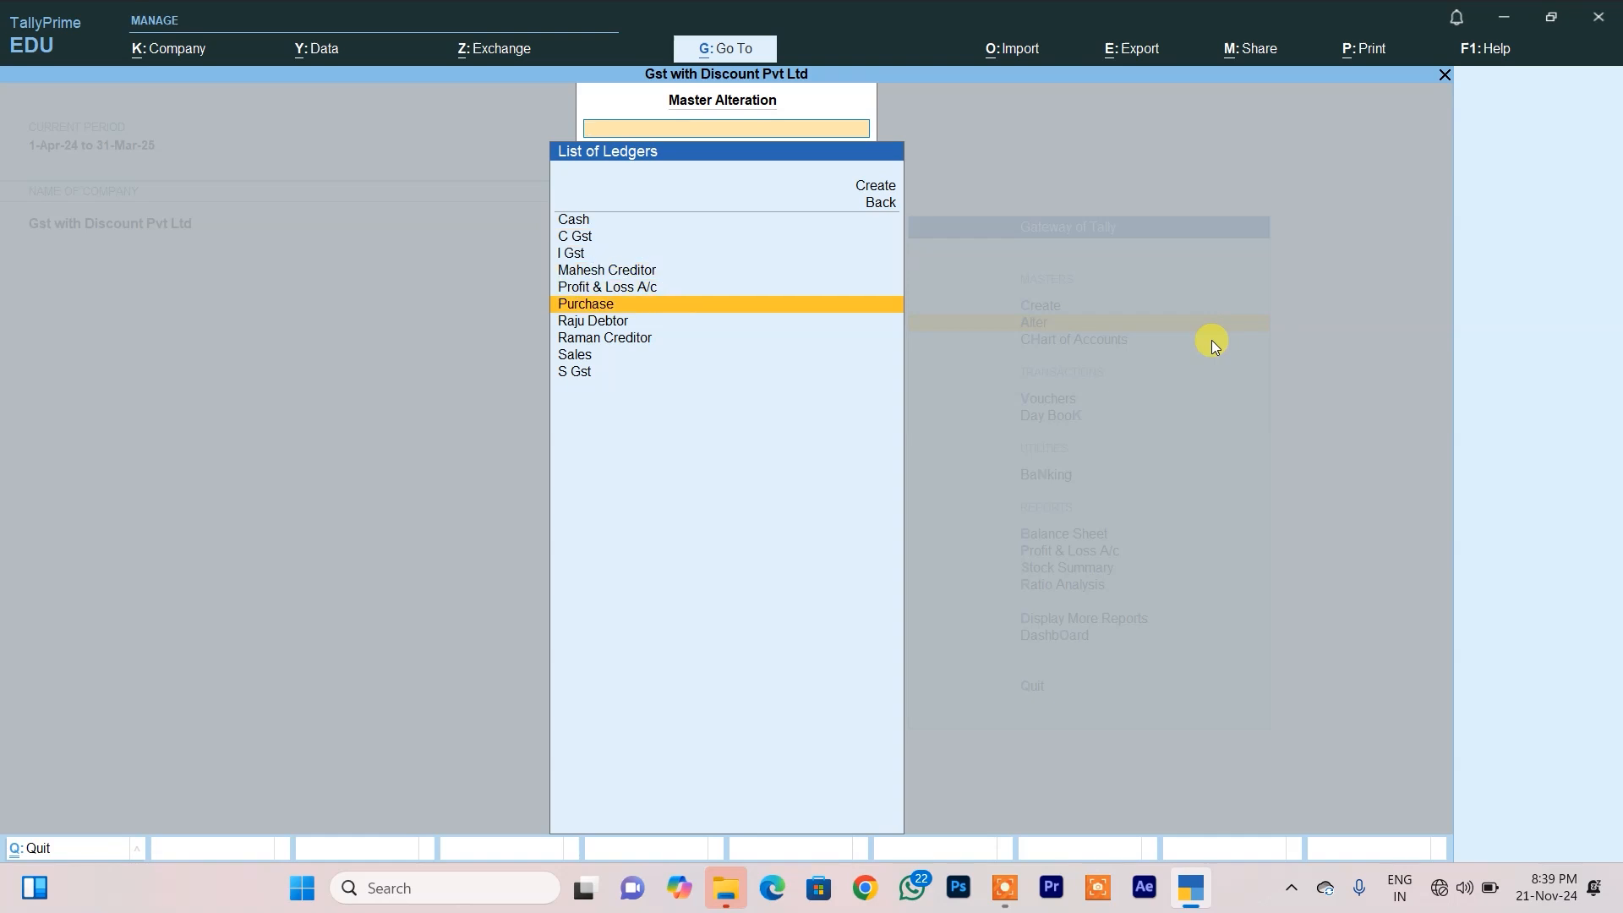
pyautogui.press('Return')
pyautogui.press('Return')
pyautogui.press('Return')
pyautogui.press('Return')
pyautogui.press('Return')
pyautogui.press('Return')
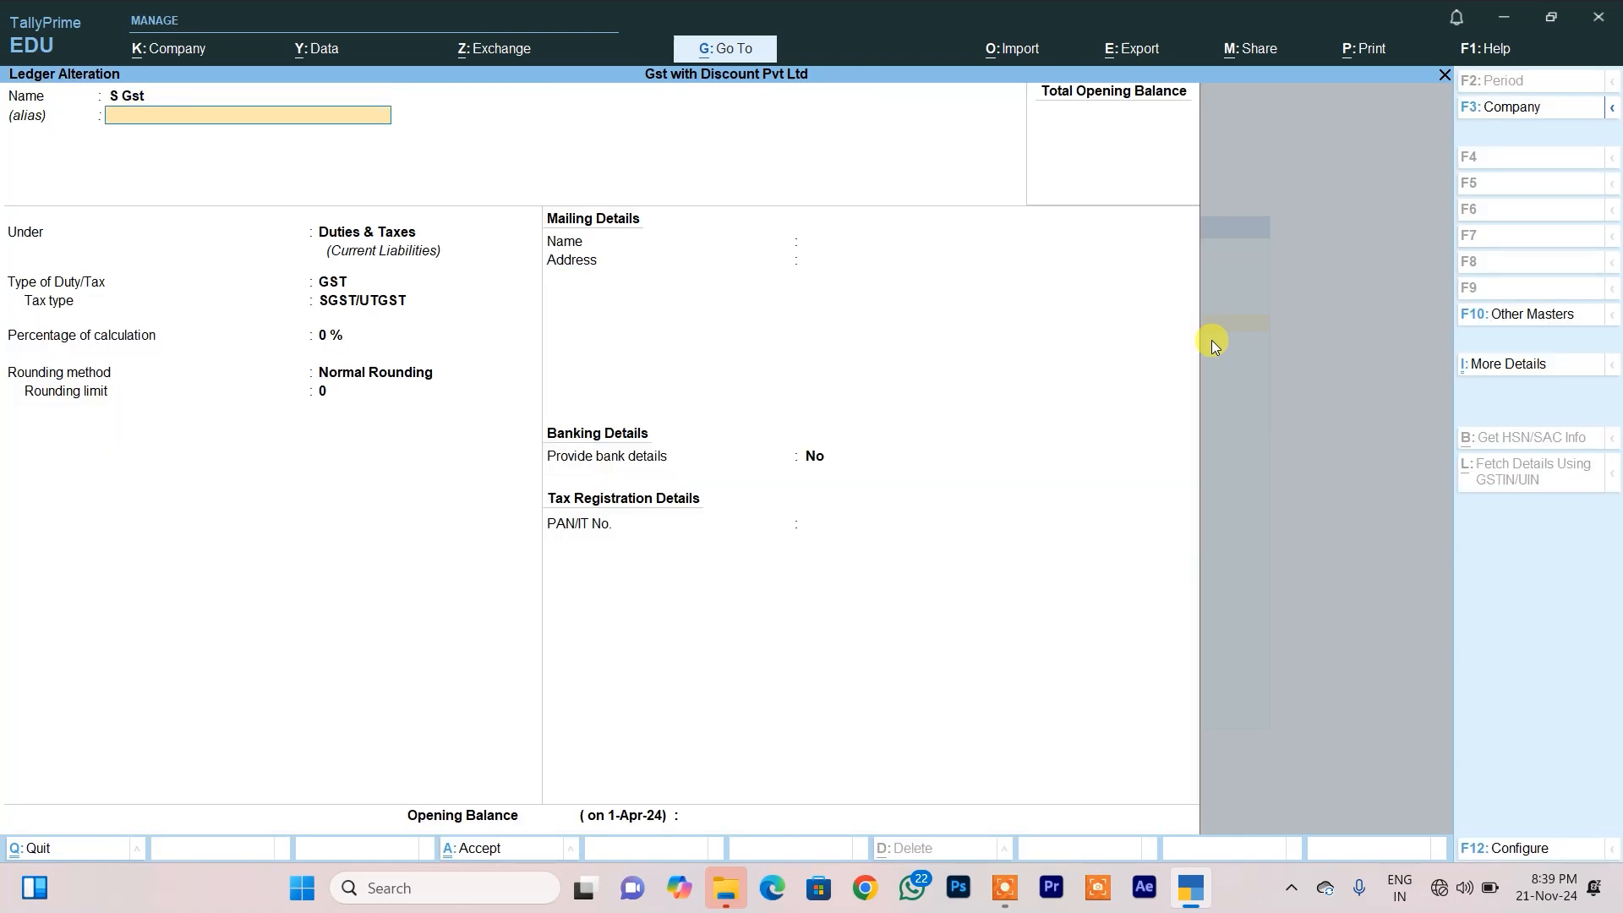
pyautogui.write('9')
pyautogui.press('Return')
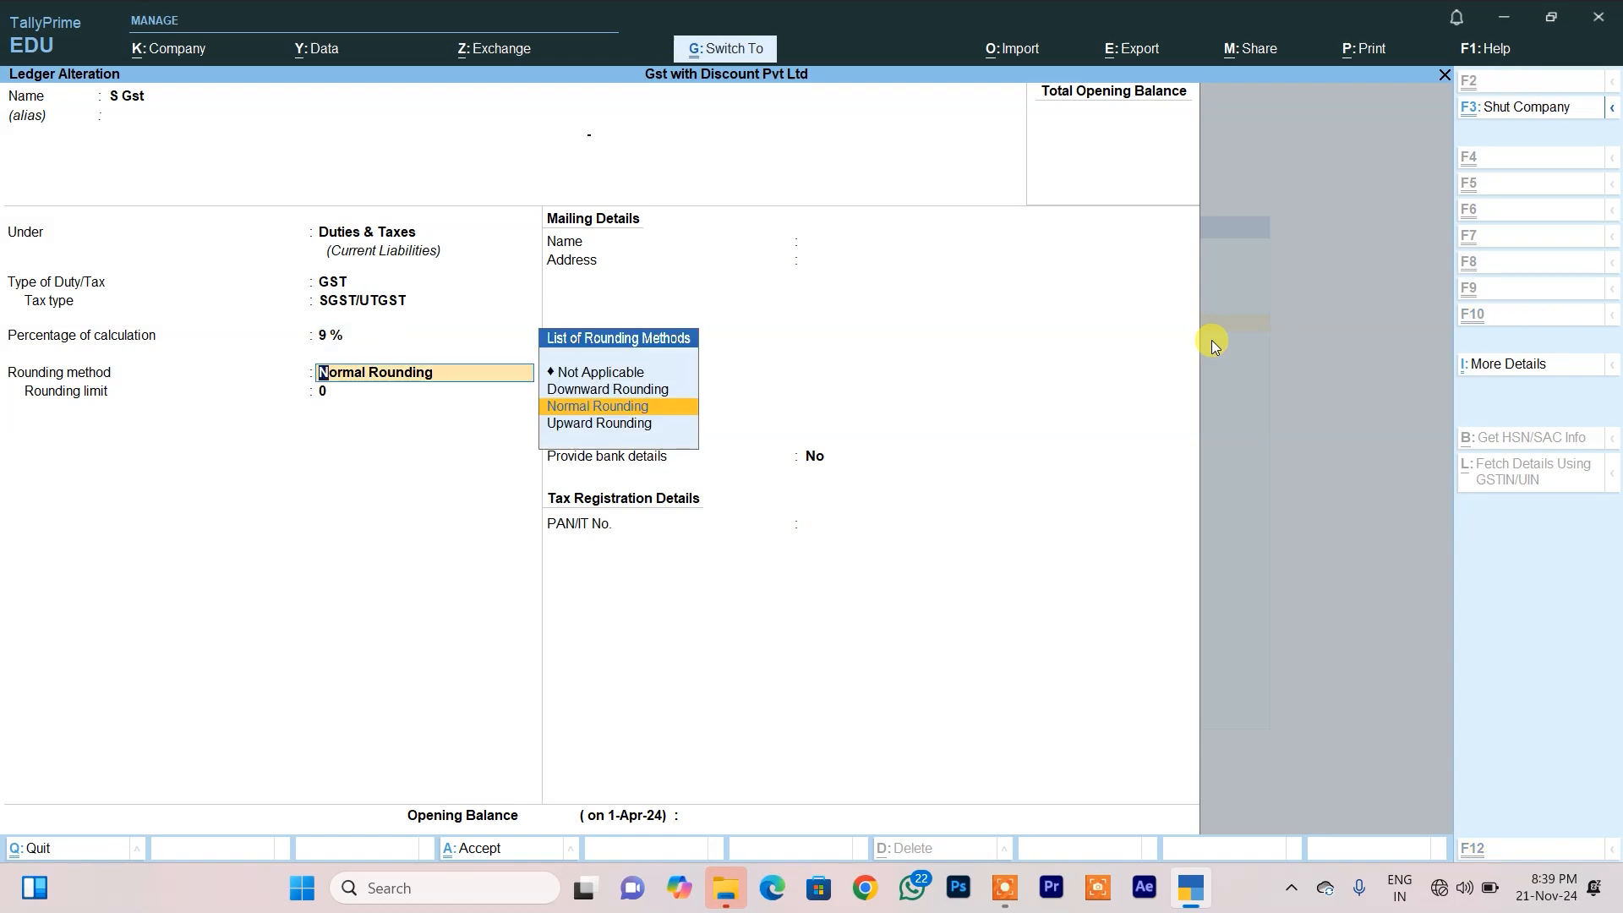
pyautogui.hotkey('ctrl', 'a')
# - Set the I Gst ledger's percentage of calculation to 18% and save the ledger
pyautogui.press('Up')
pyautogui.press('Up')
pyautogui.press('Up')
pyautogui.press('Up')
pyautogui.press('Up')
pyautogui.press('Up')
pyautogui.press('Up')
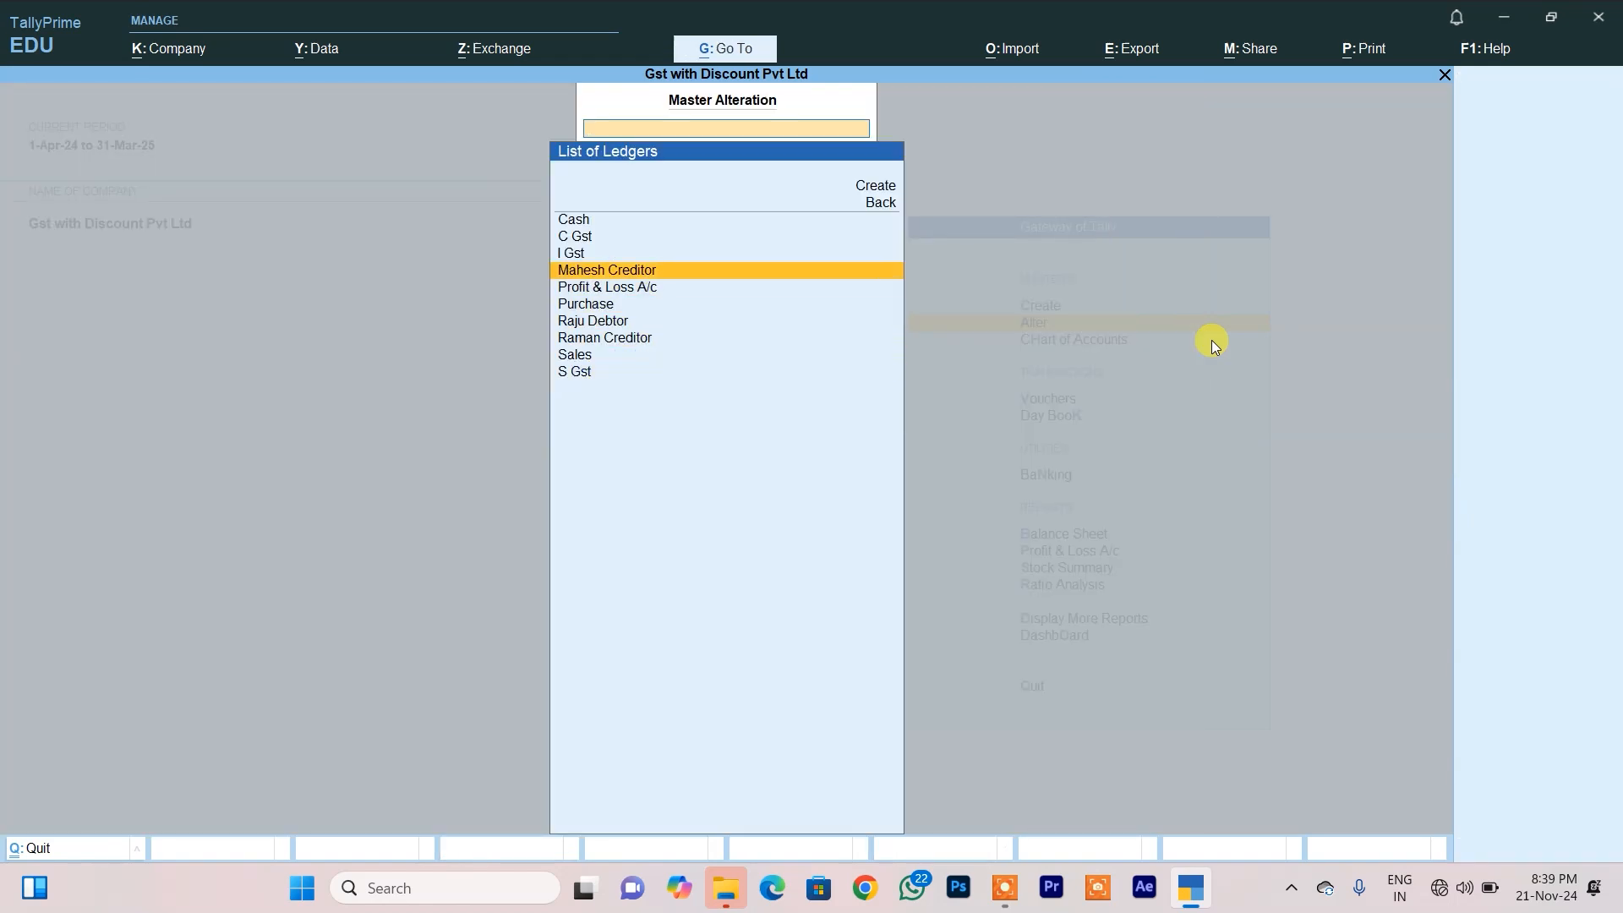
pyautogui.press('Return')
pyautogui.press('Return')
pyautogui.press('Return')
pyautogui.press('Return')
pyautogui.press('Return')
pyautogui.press('Return')
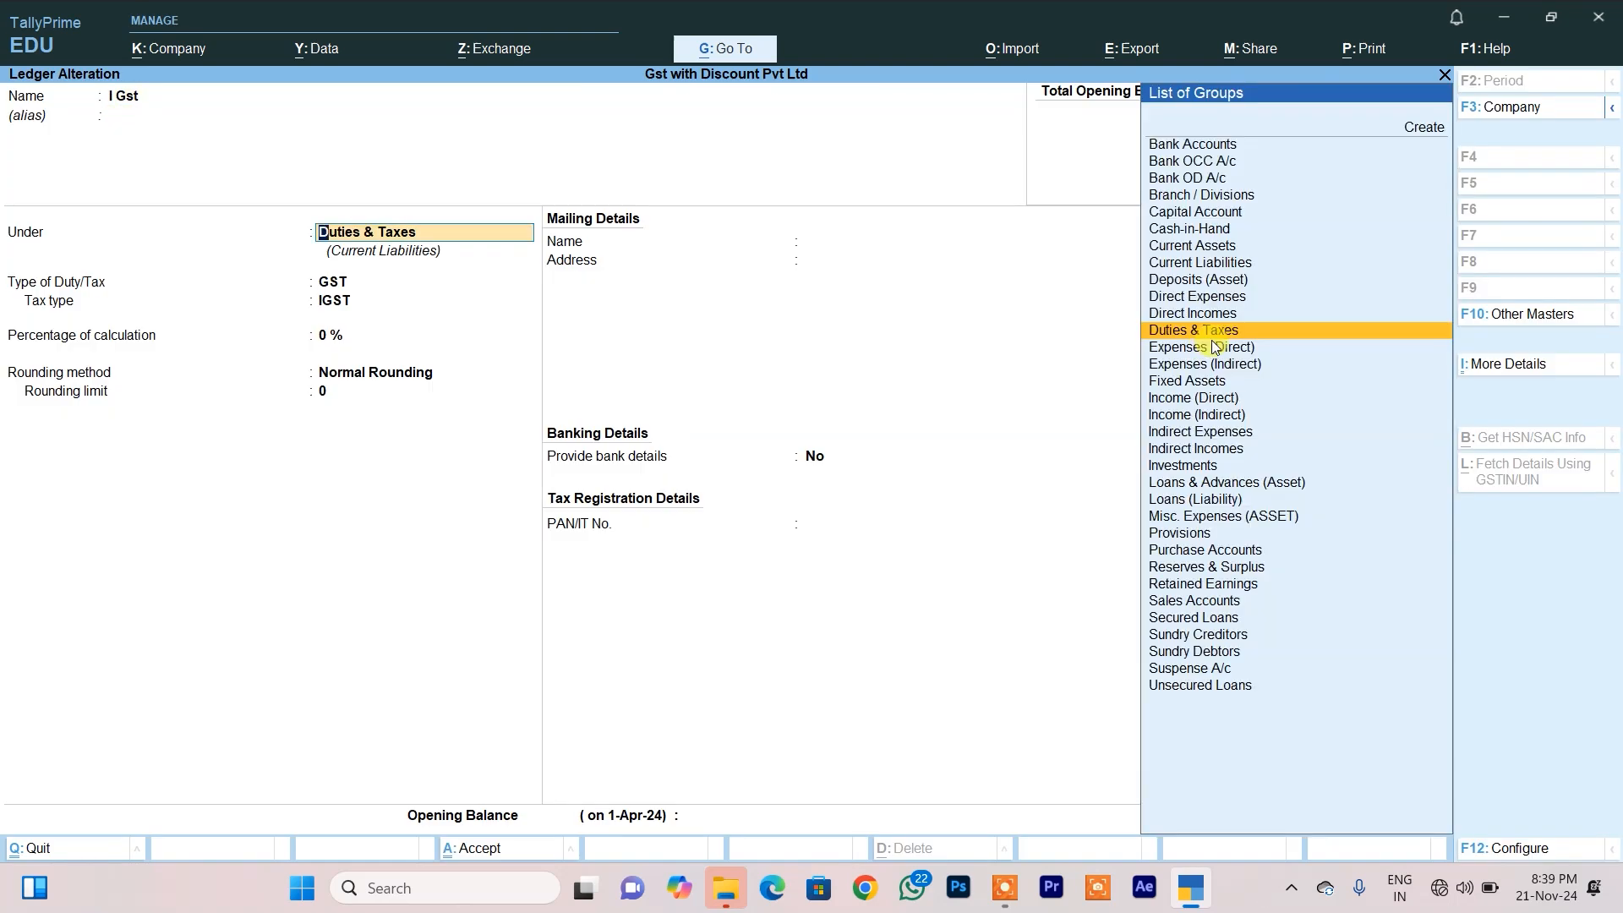
pyautogui.write('18')
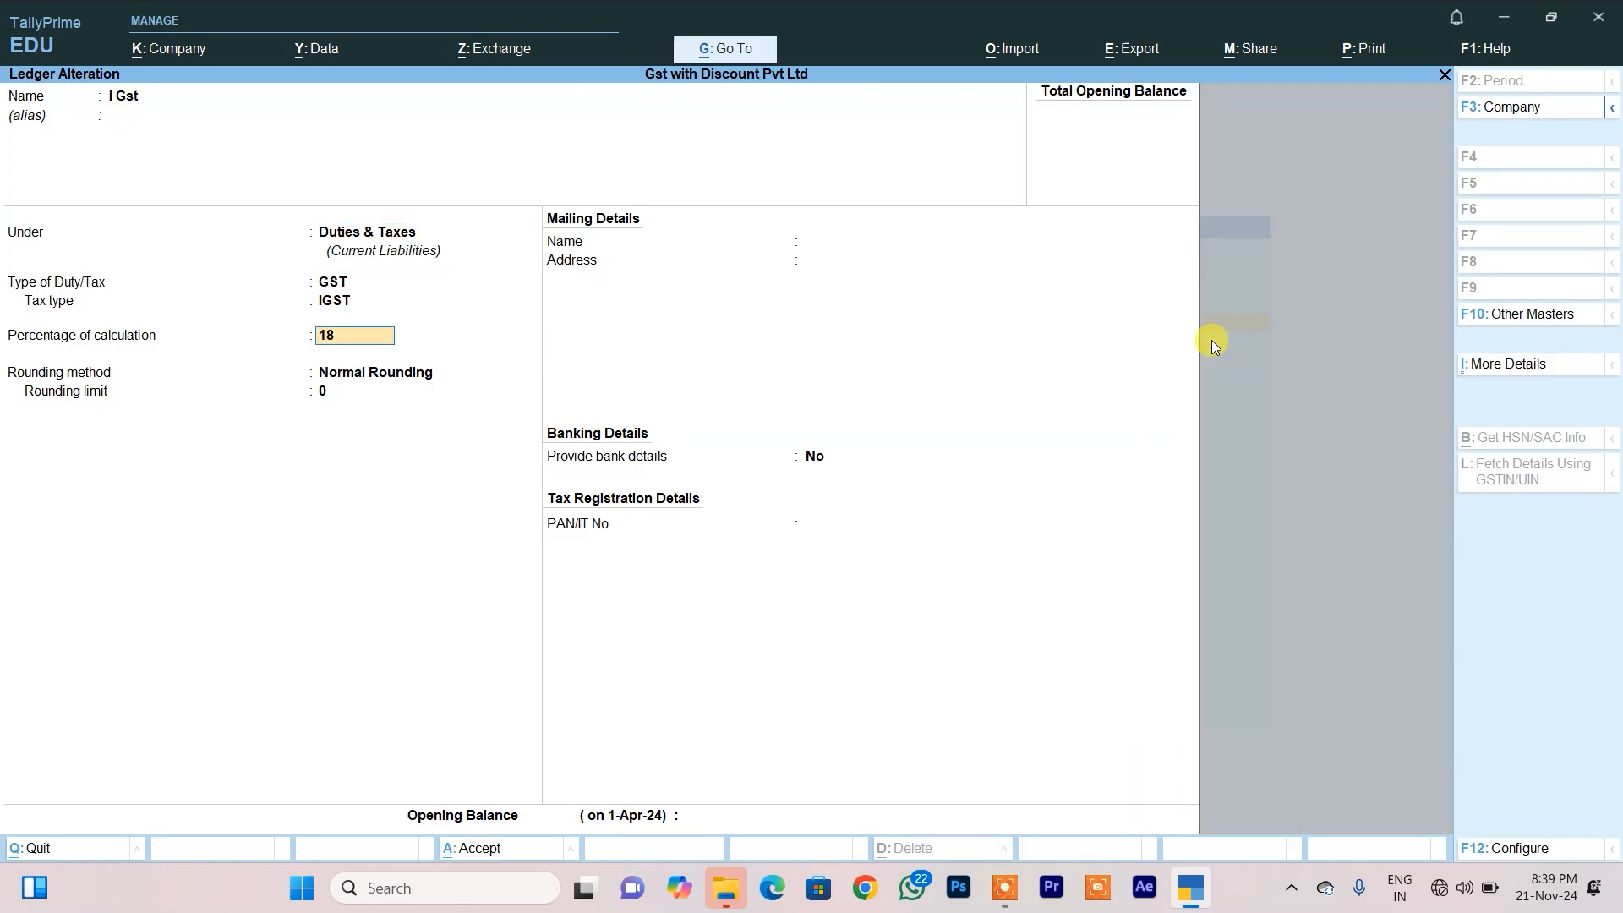
pyautogui.press('Return')
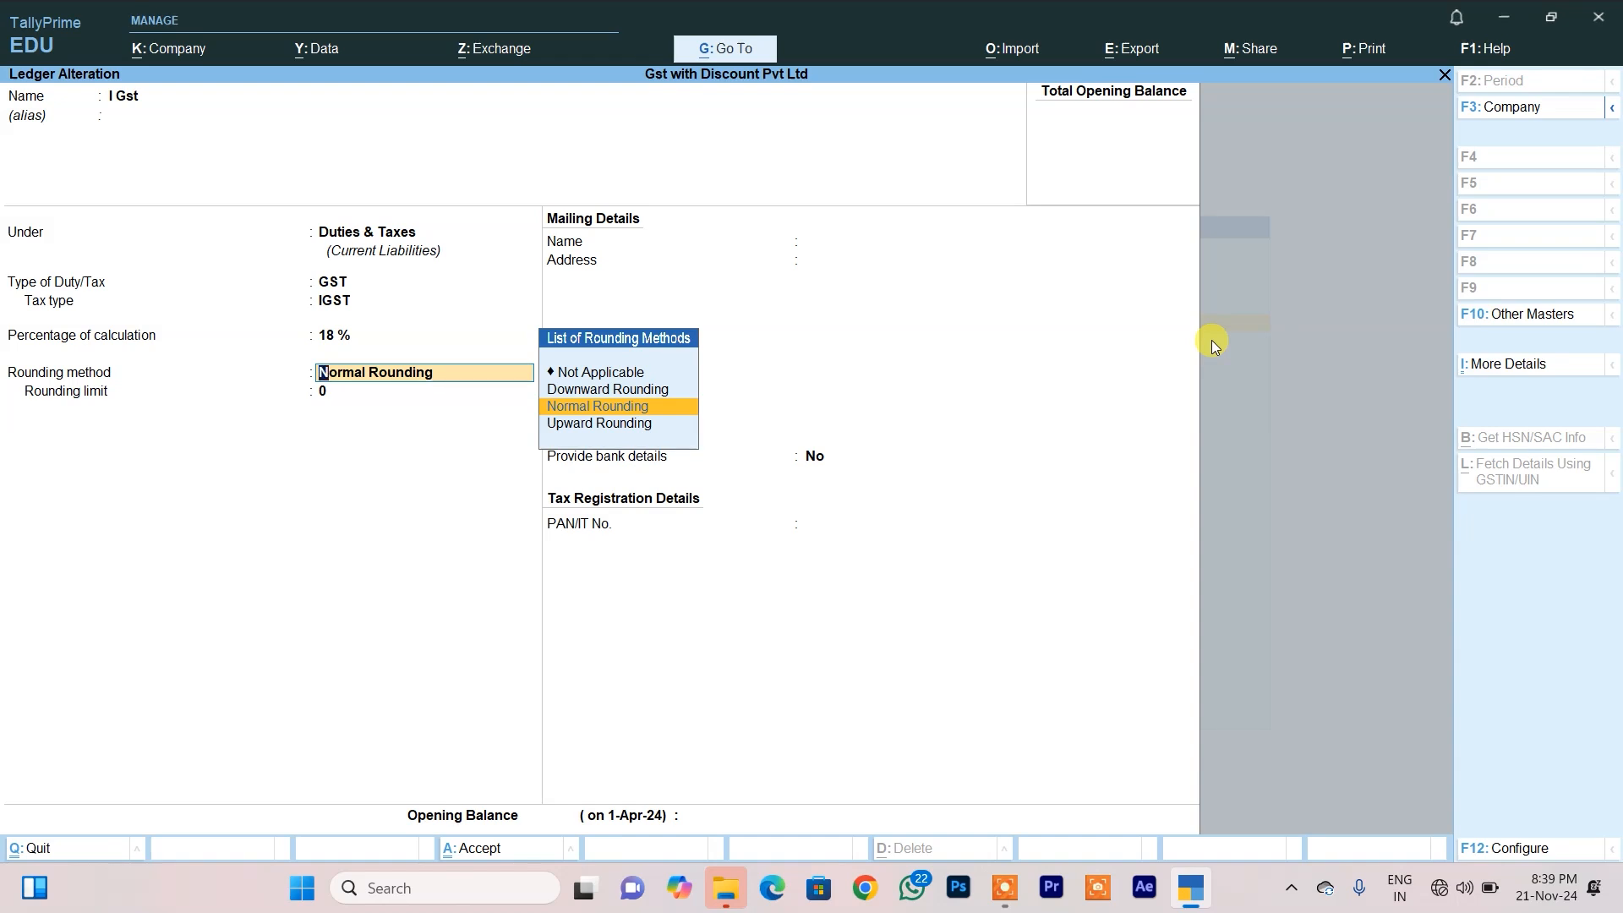
pyautogui.press('Return')
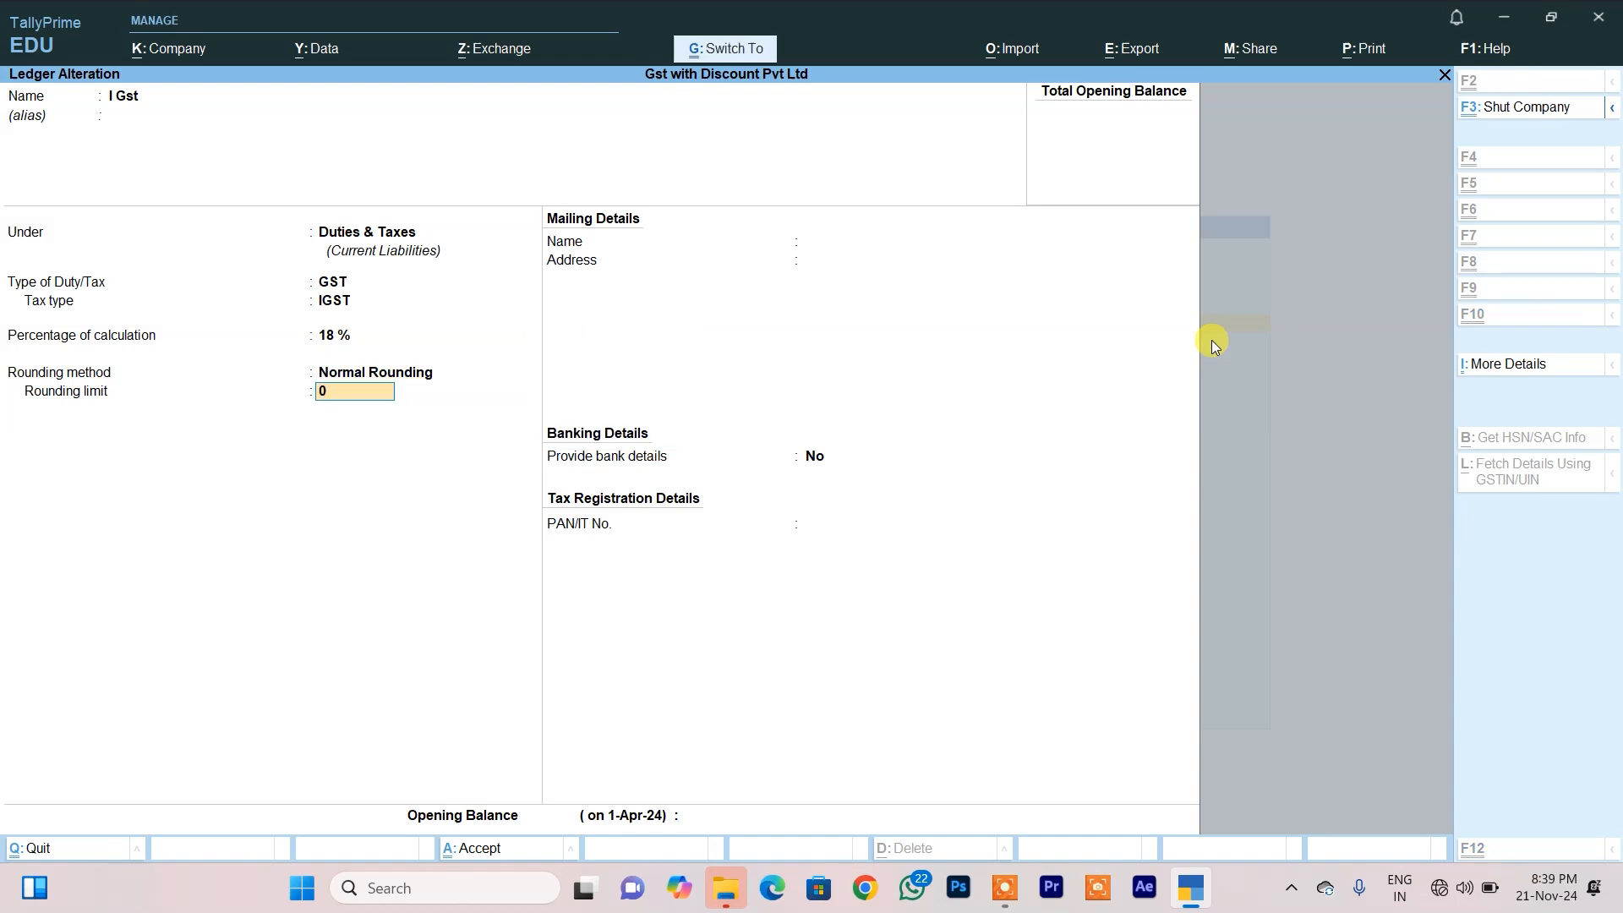
pyautogui.hotkey('ctrl', 'a')
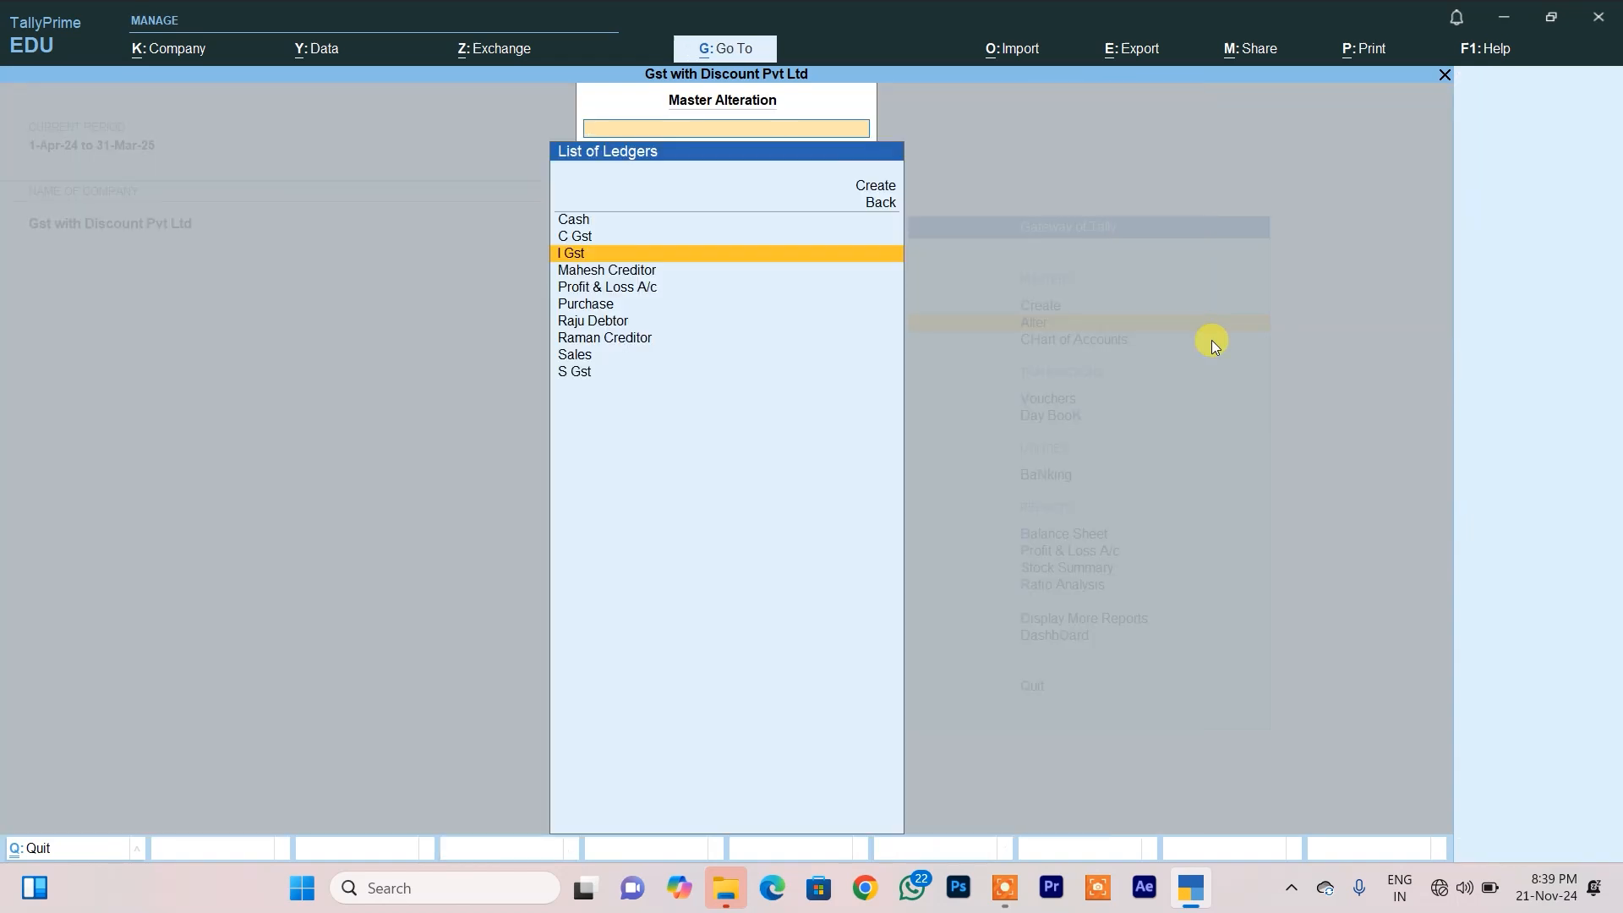
# - Leave ledger alteration and start a purchase voucher with supplier invoice number 10 dated 1-Apr-24
pyautogui.press('Escape')
pyautogui.press('Escape')
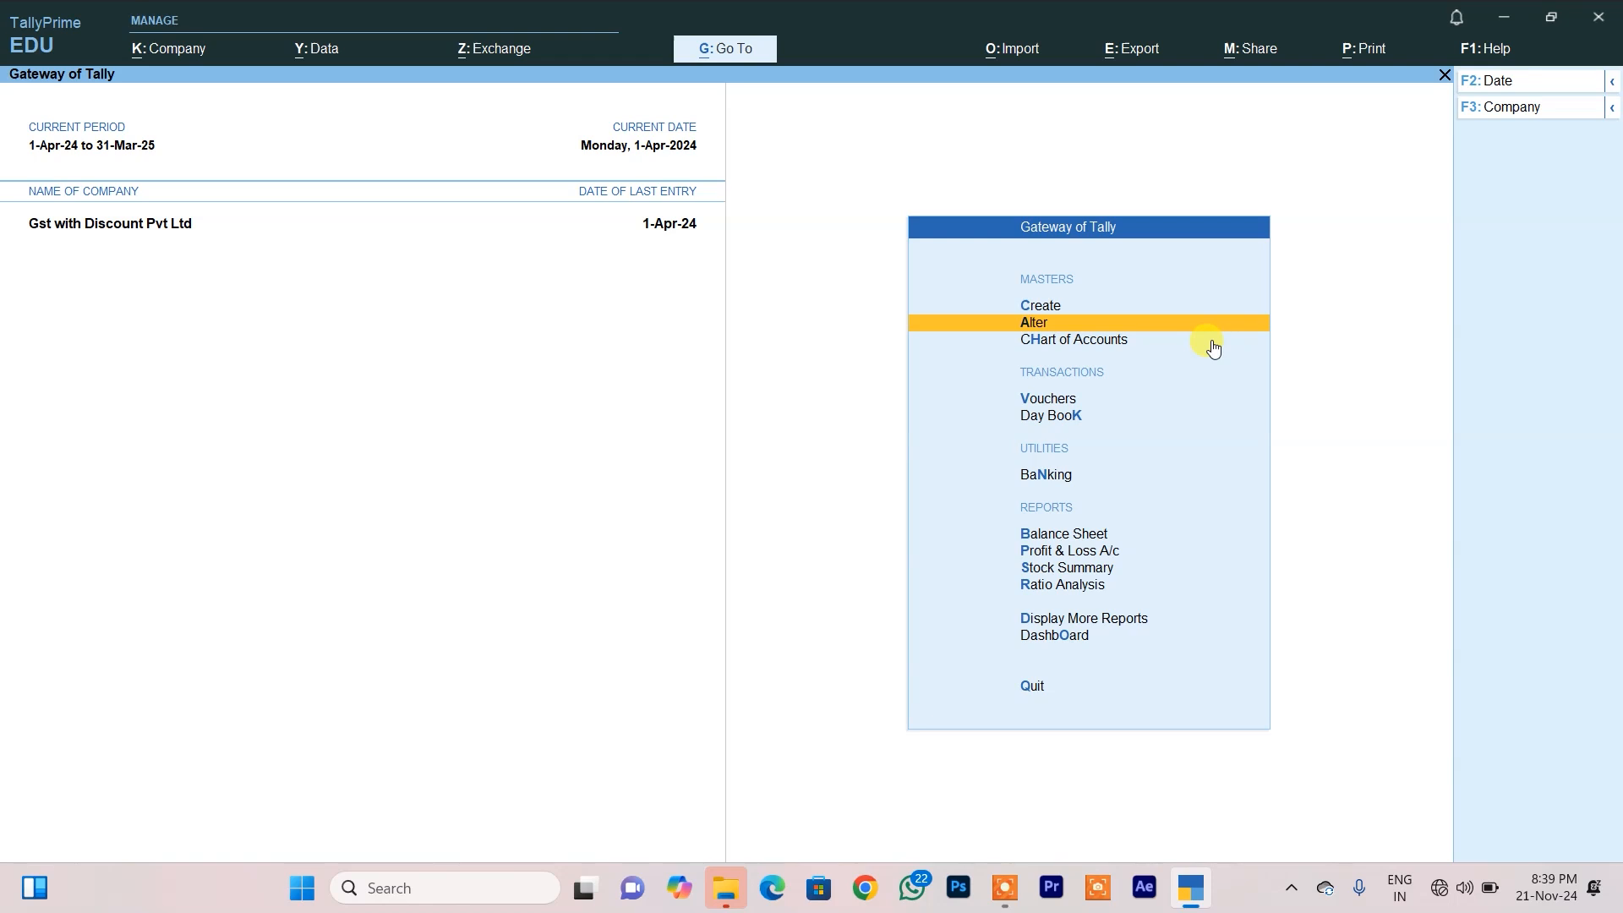
pyautogui.press('Down')
pyautogui.press('Down')
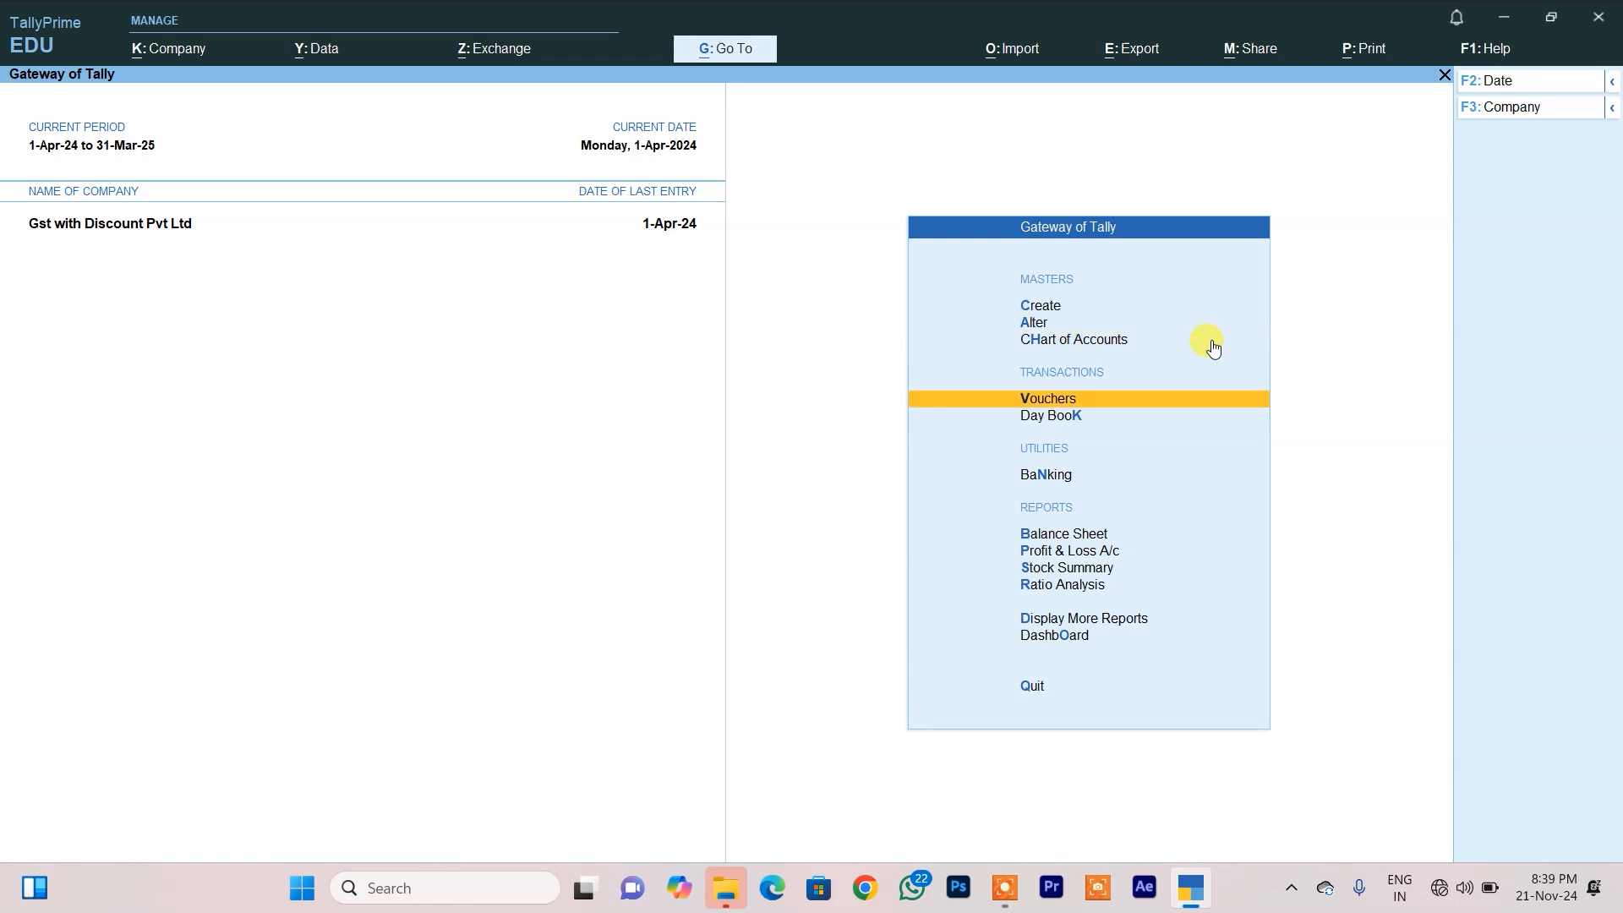
pyautogui.press('Return')
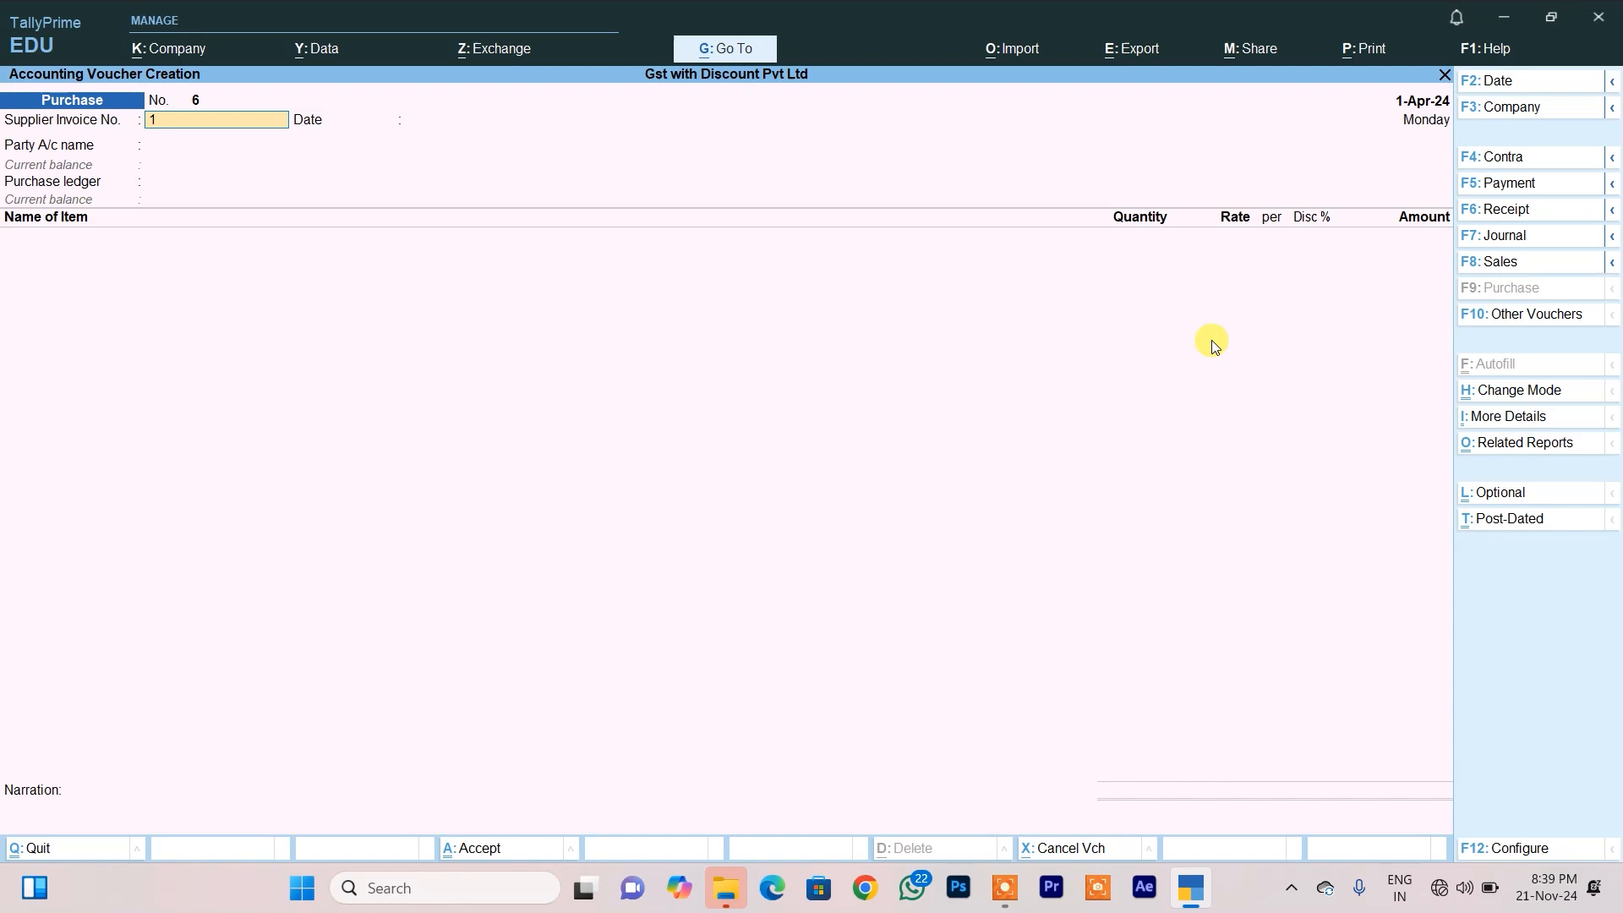
pyautogui.write('10')
pyautogui.press('Return')
pyautogui.press('Return')
pyautogui.press('Return')
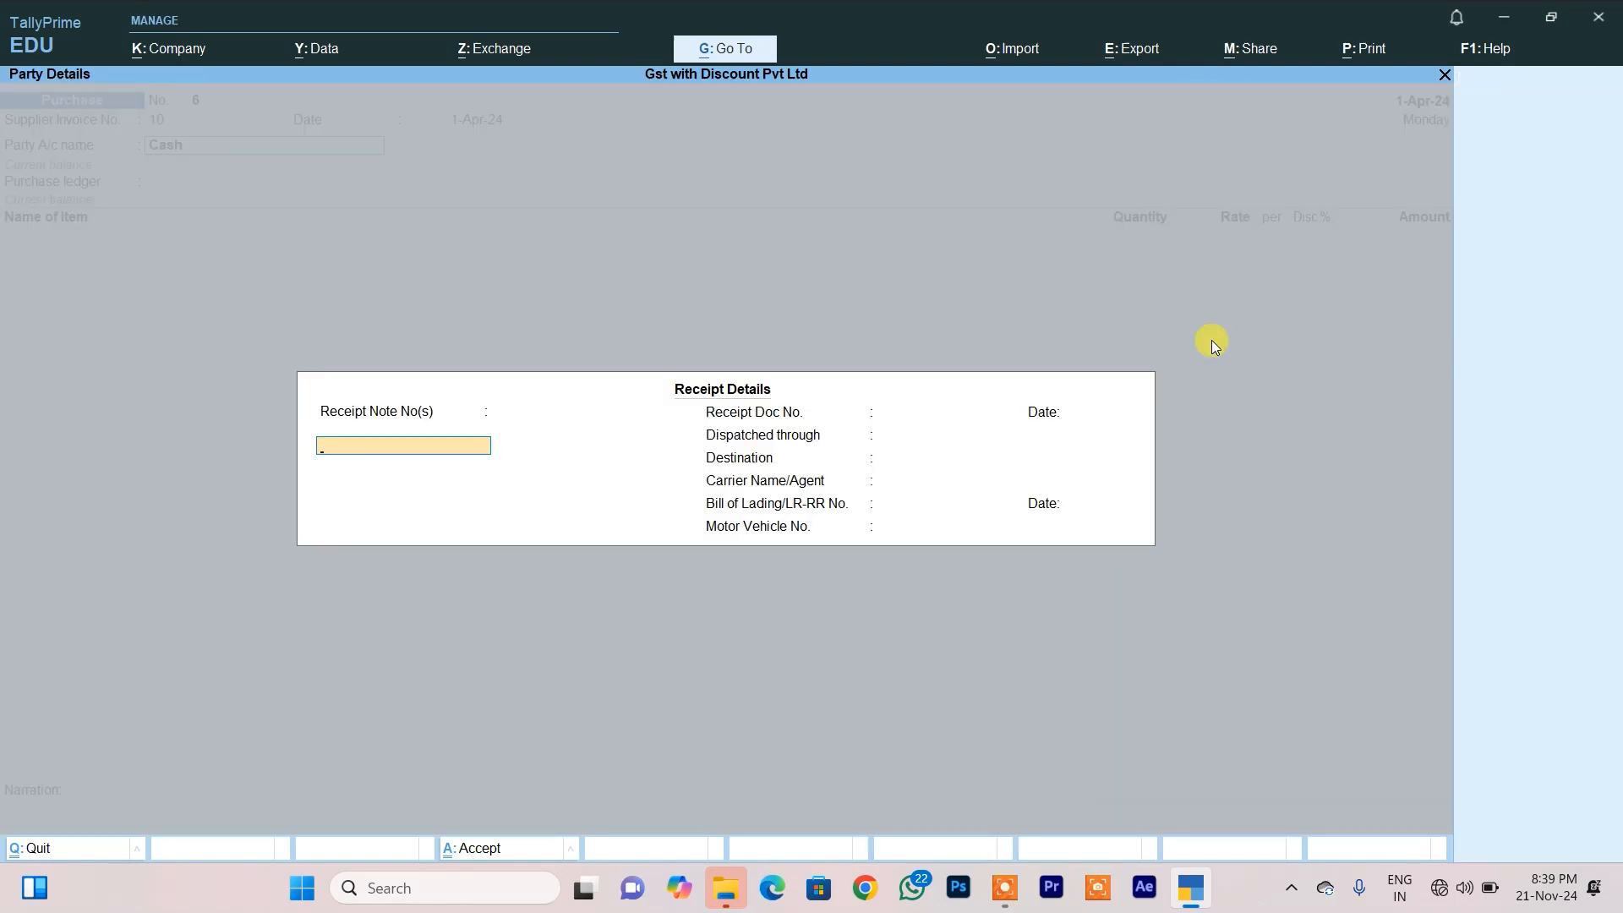
# - Choose the first listed creditor as the party account, leave the receipt details blank, and accept the default party details
pyautogui.press('Escape')
pyautogui.press('Down')
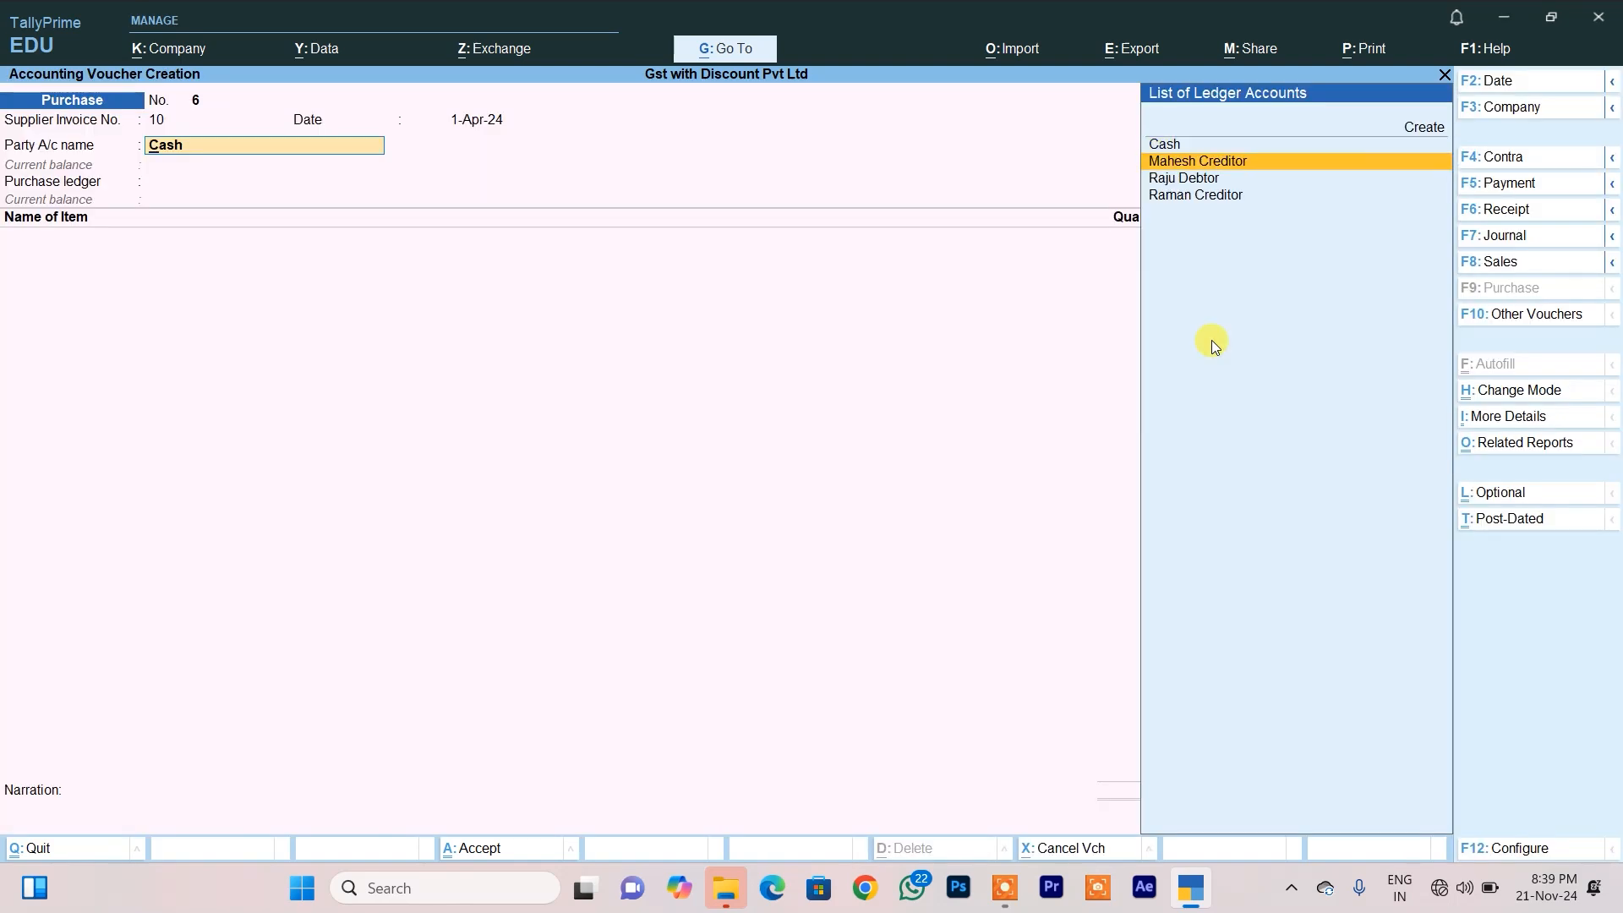
pyautogui.press('Return')
pyautogui.press('Return')
pyautogui.press('Return')
pyautogui.press('Return')
pyautogui.press('Return')
pyautogui.press('Return')
pyautogui.press('Return')
pyautogui.press('Return')
pyautogui.press('Return')
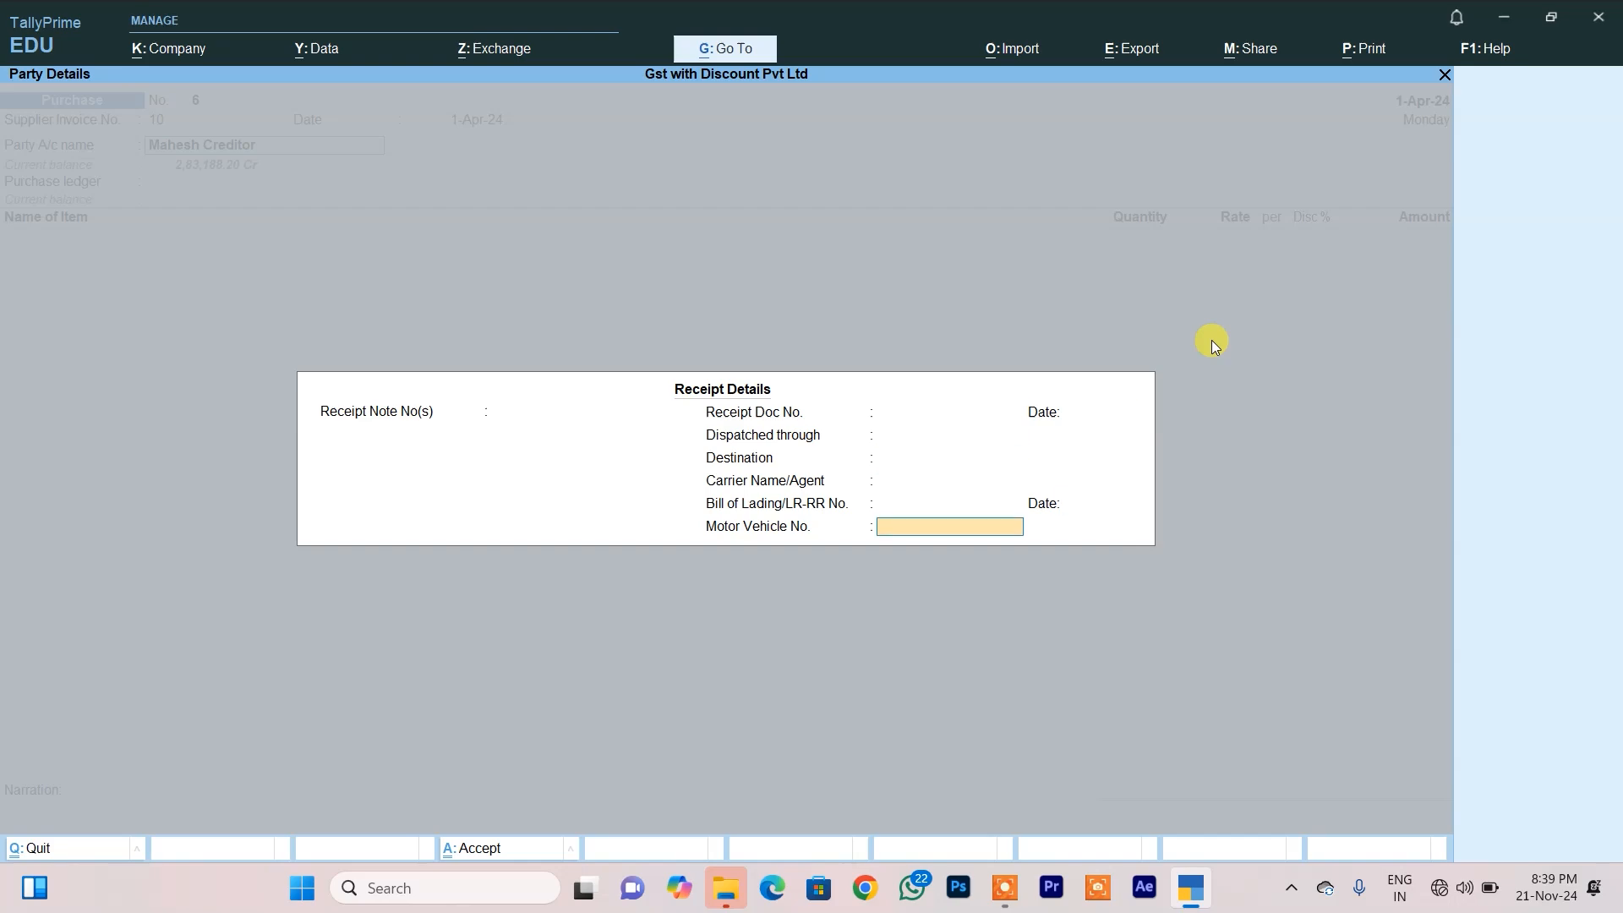
pyautogui.press('Return')
pyautogui.press('Return')
pyautogui.press('Return')
pyautogui.press('Return')
pyautogui.press('Return')
pyautogui.press('Return')
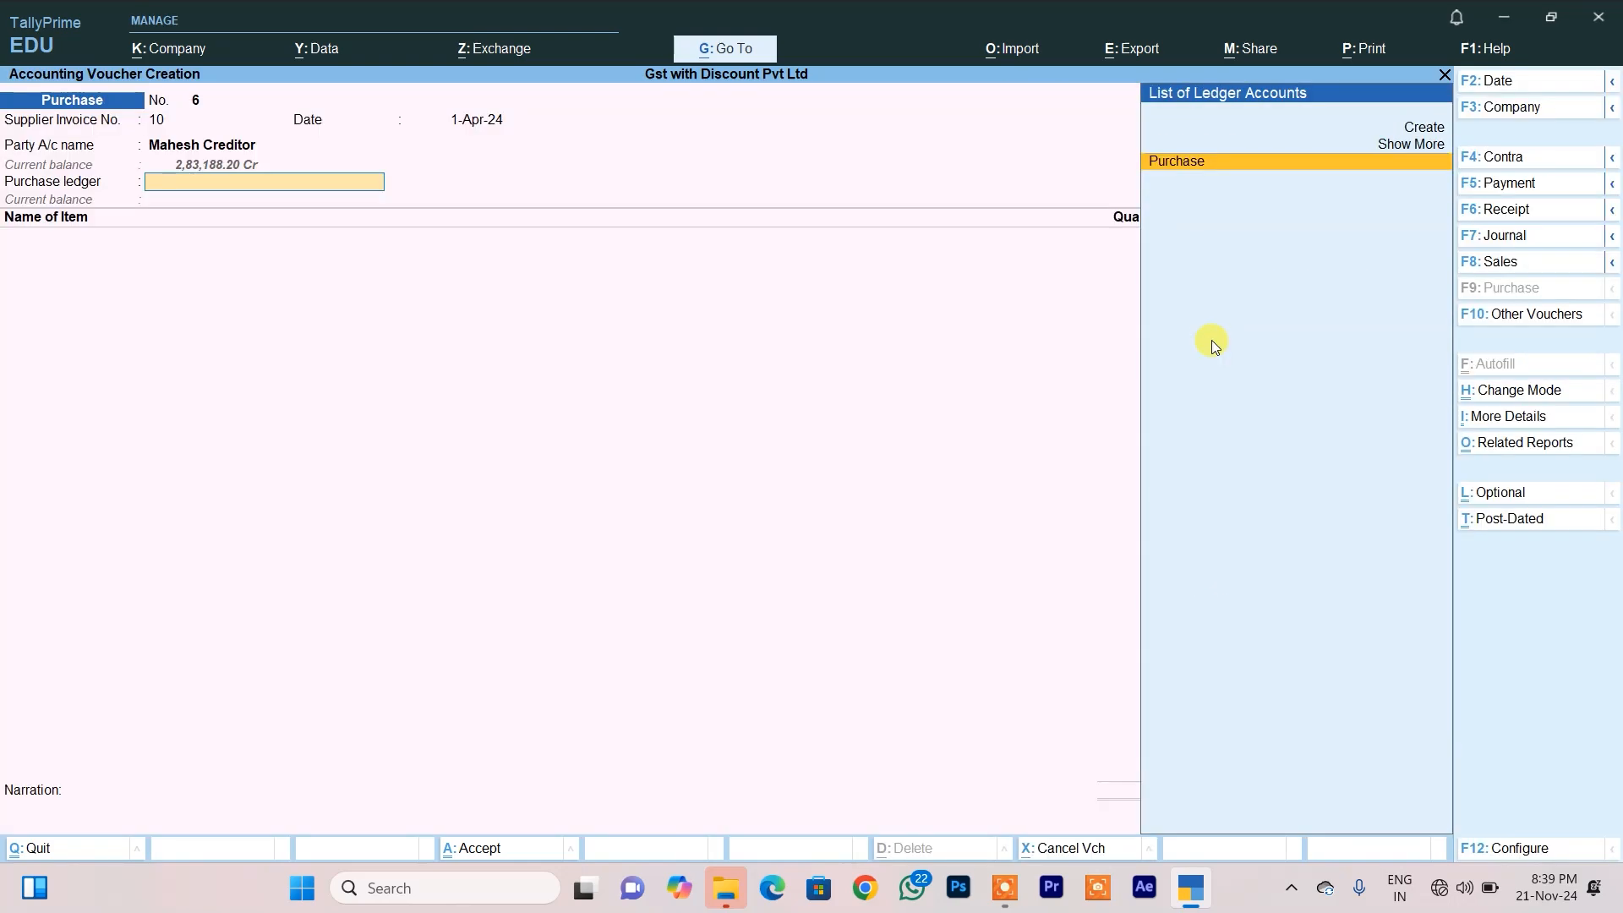
# - Select the Purchase ledger and add 10 pcs of Samsung Galaxy F 64 at the rate of 23,999.00
pyautogui.press('Return')
pyautogui.write('S')
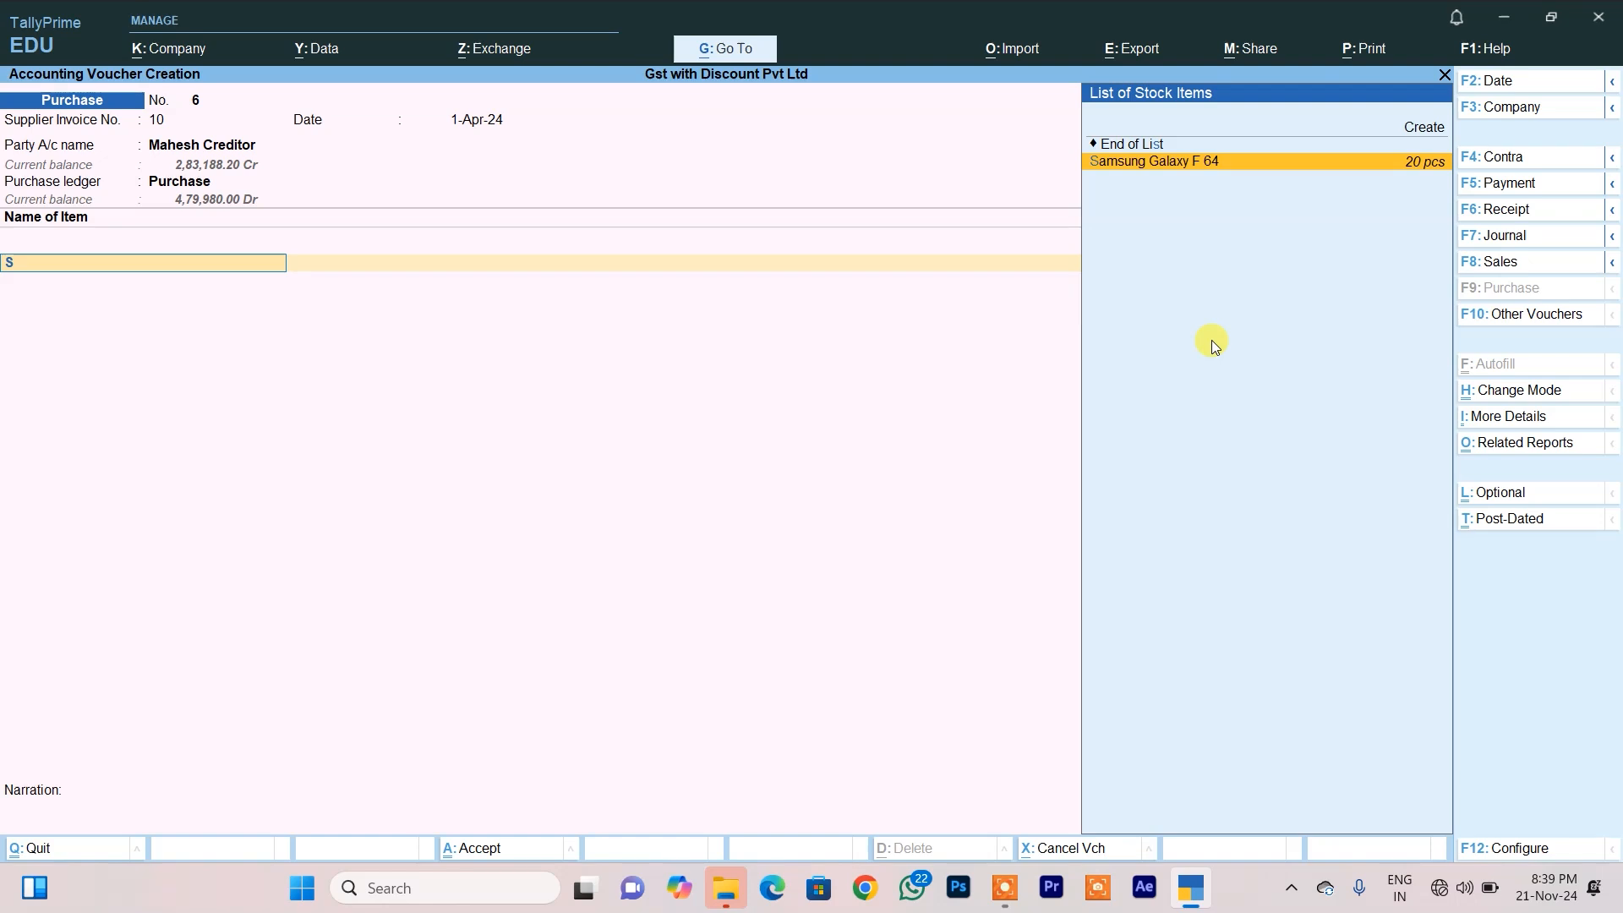
pyautogui.press('Return')
pyautogui.write('10')
pyautogui.press('Return')
pyautogui.press('Return')
pyautogui.press('Return')
pyautogui.press('Return')
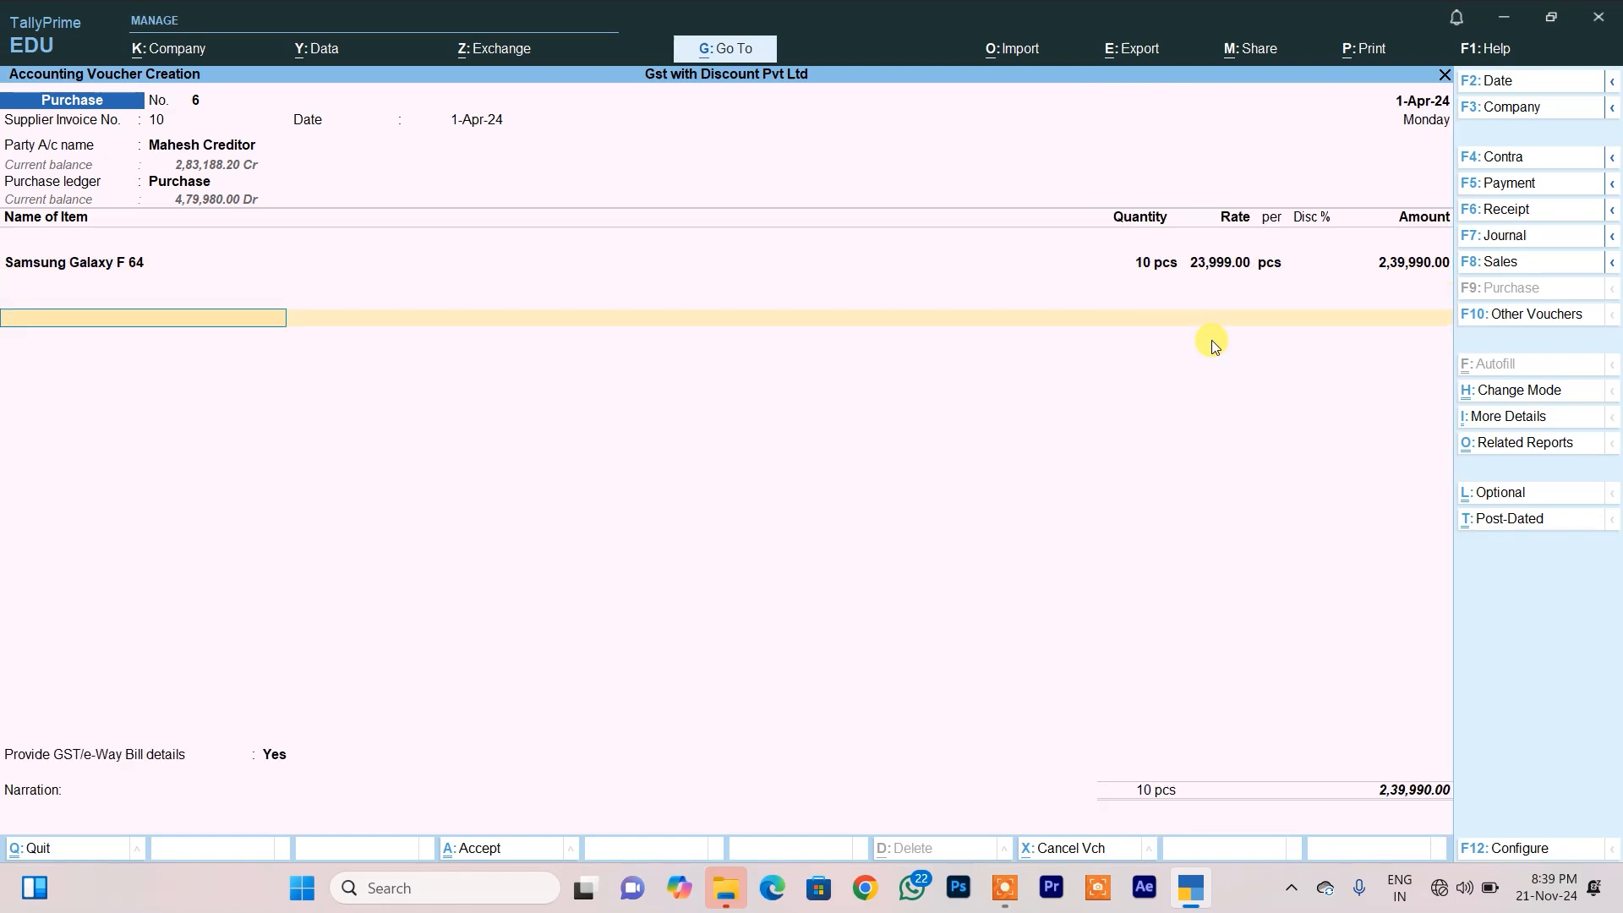
# - Add the C Gst and S Gst ledgers at 9% each below the stock item
pyautogui.write('C')
pyautogui.press('Return')
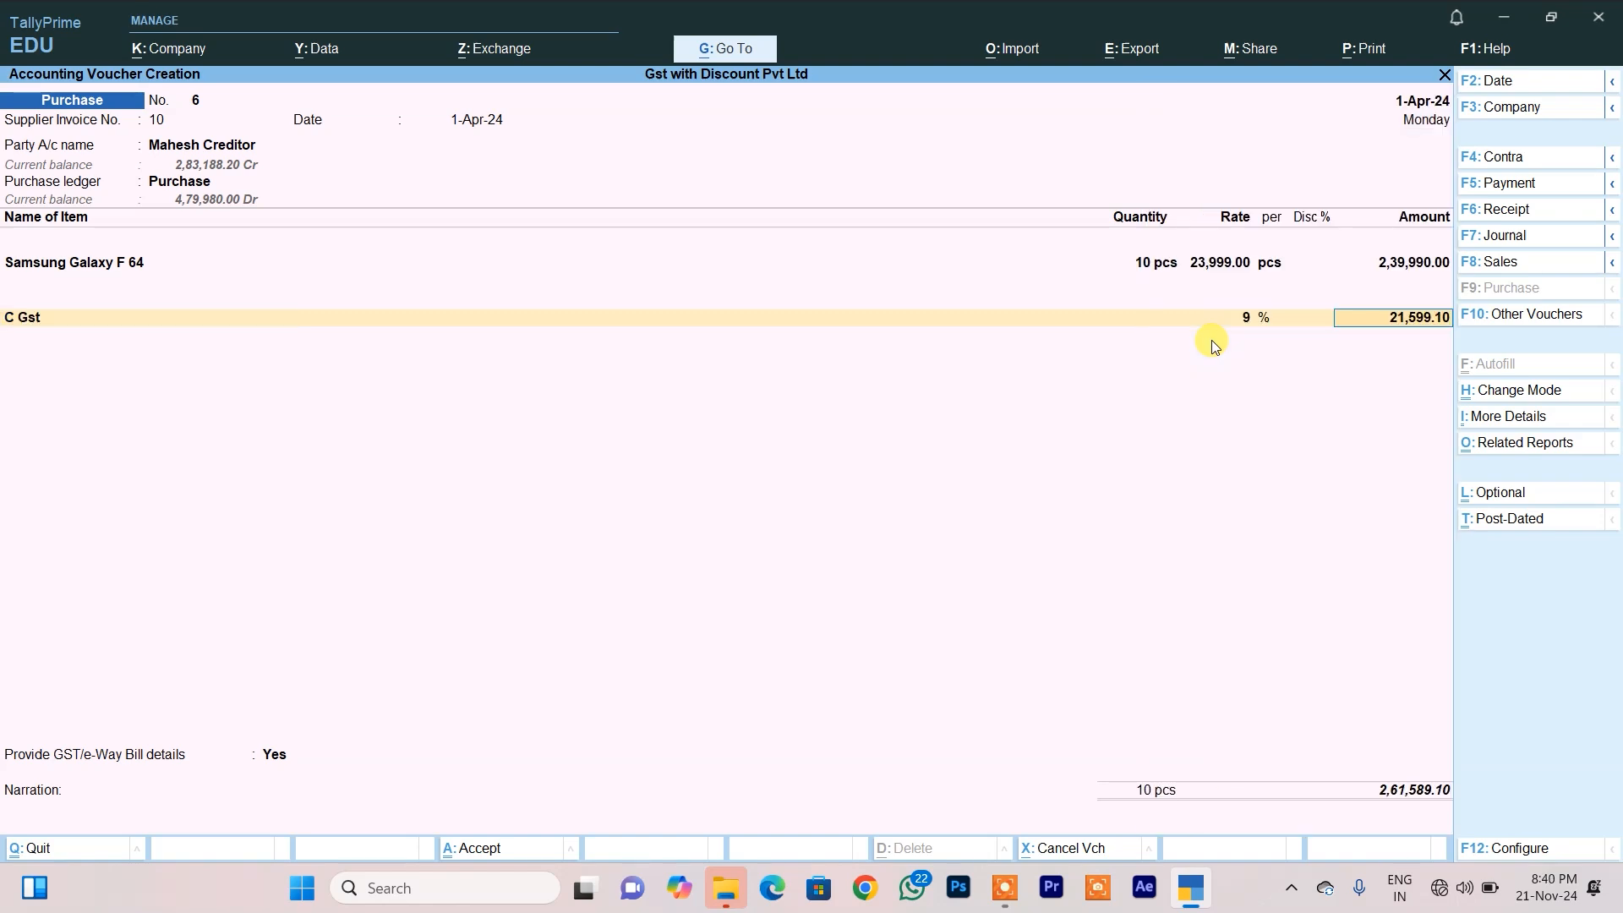
pyautogui.press('Return')
pyautogui.write('S')
pyautogui.press('Return')
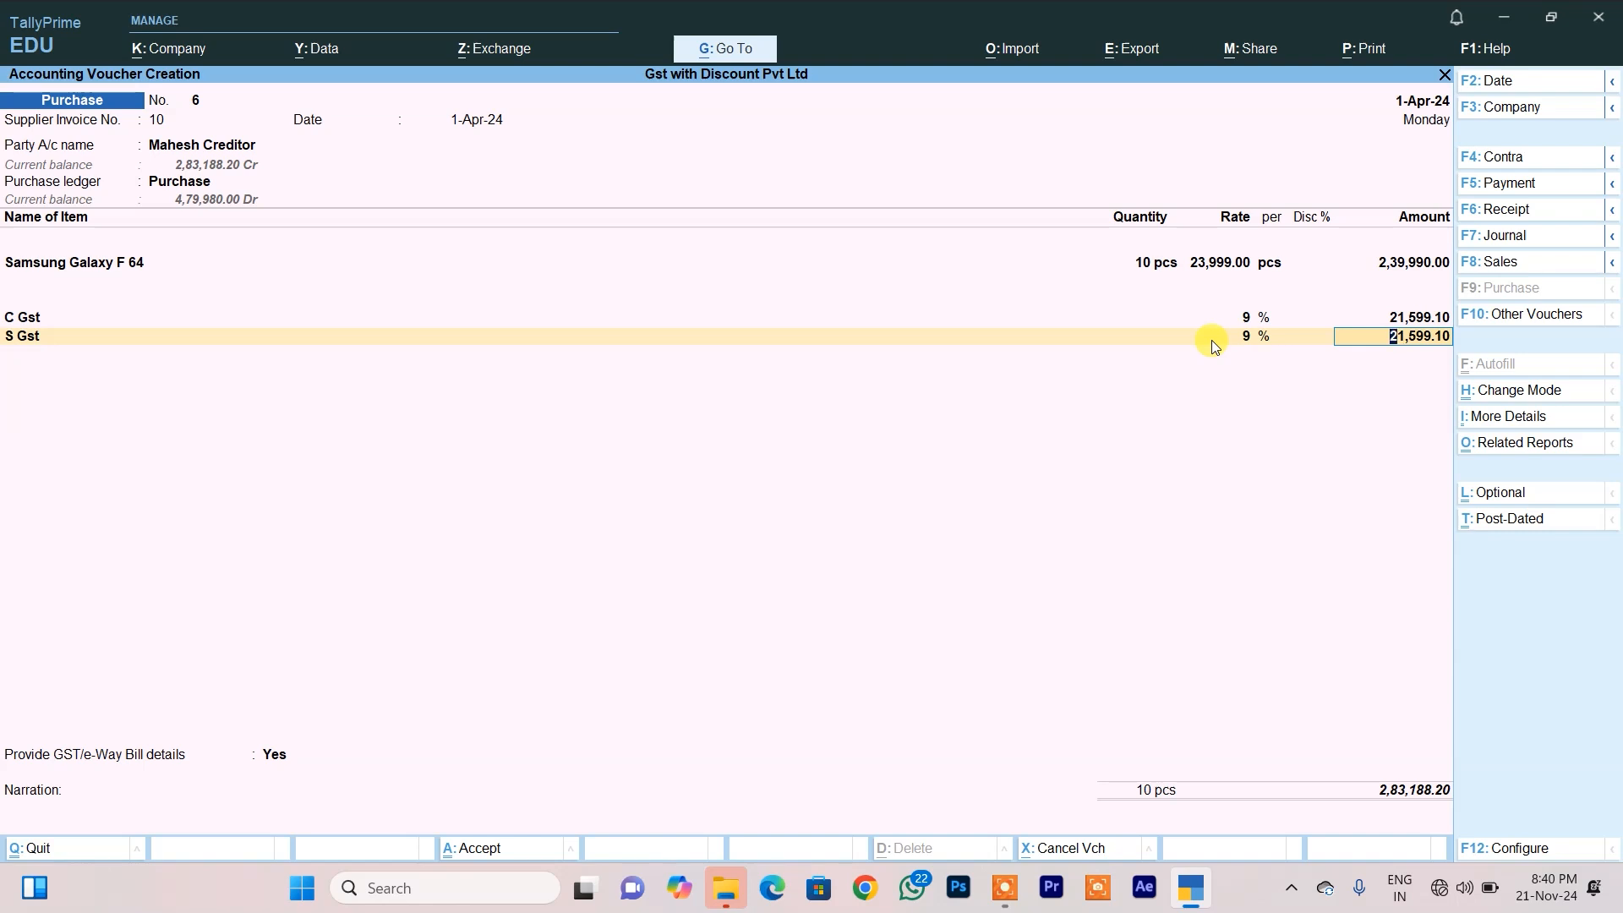
# - Preview the voucher's printed invoice, examine its 9% tax lines and total enlarged, and close the preview
pyautogui.press('ctrl')
pyautogui.hotkey('alt', 'p')
pyautogui.press('Return')
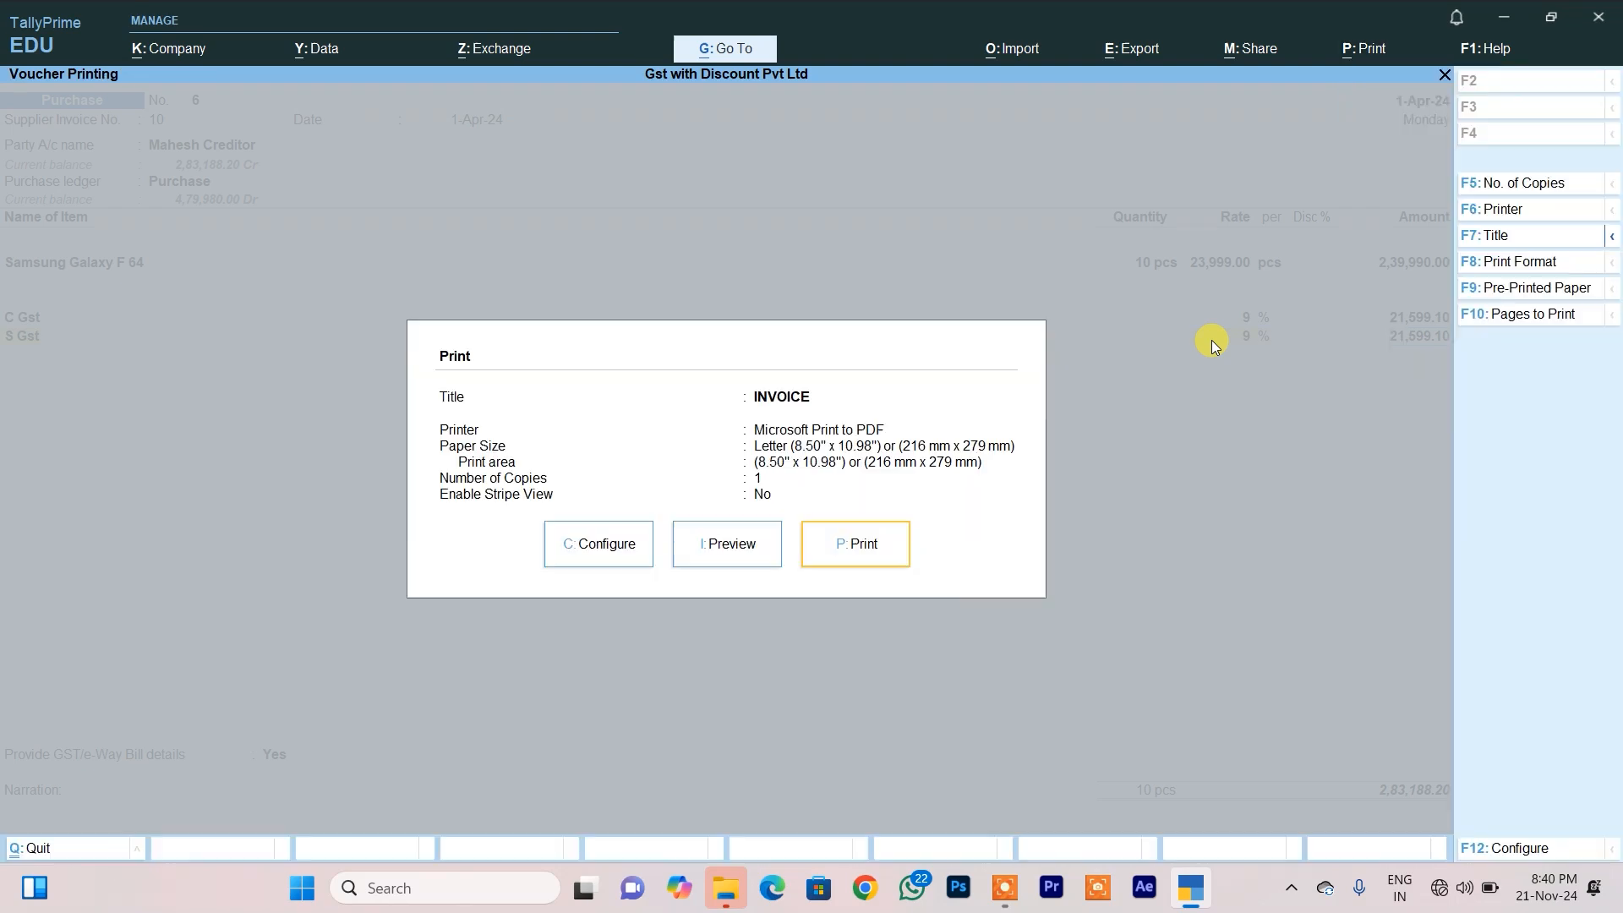
pyautogui.press('i')
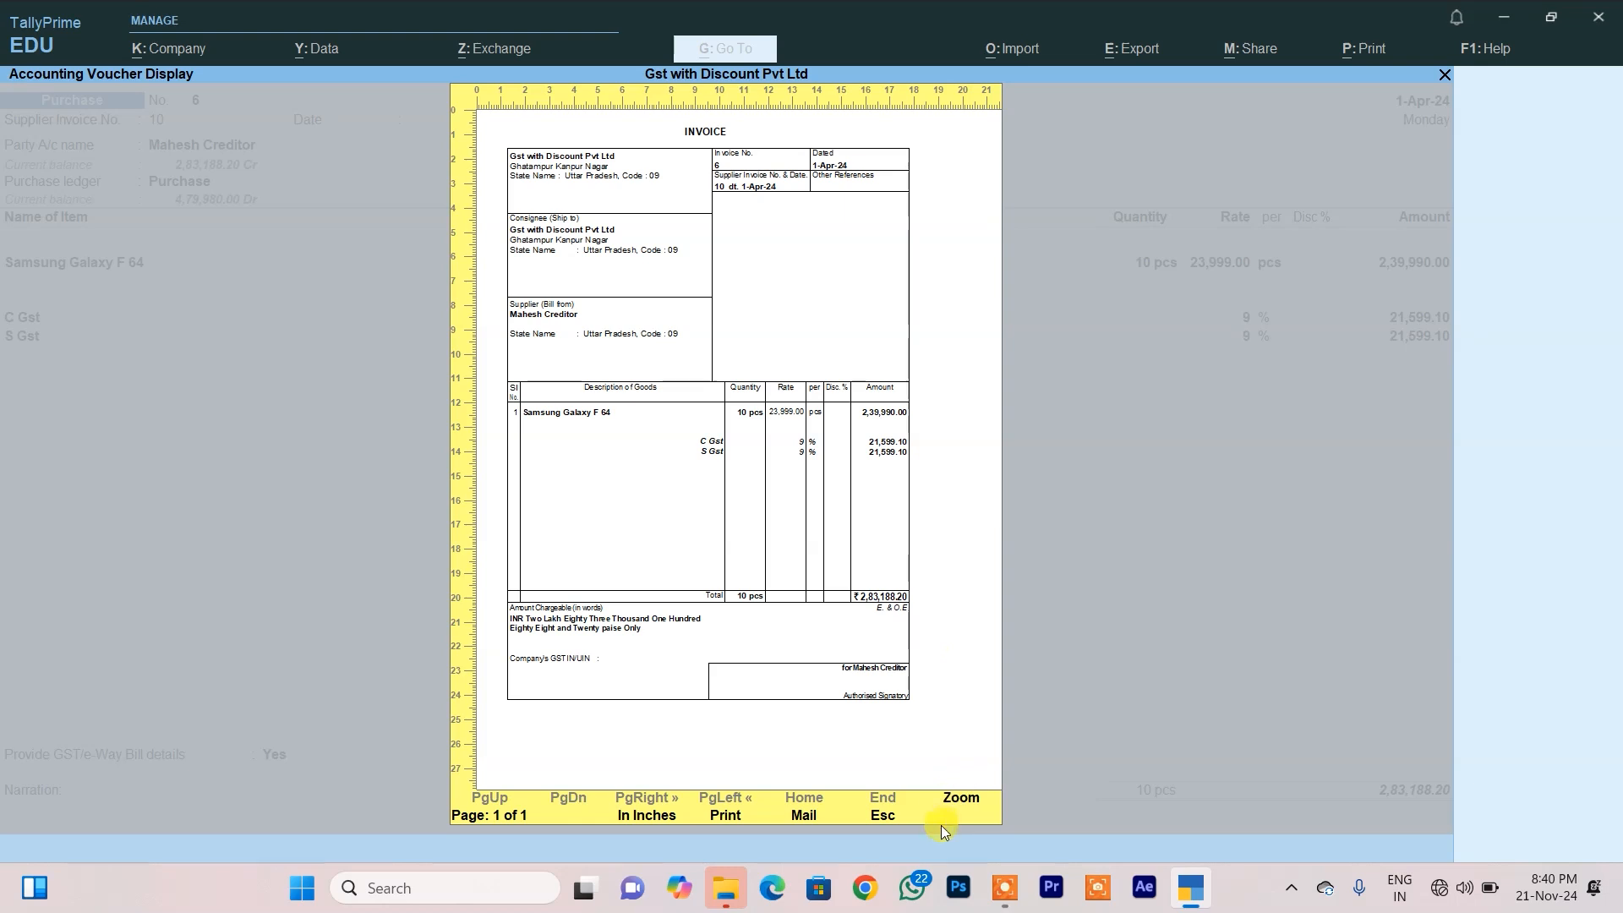
pyautogui.click(970, 799)
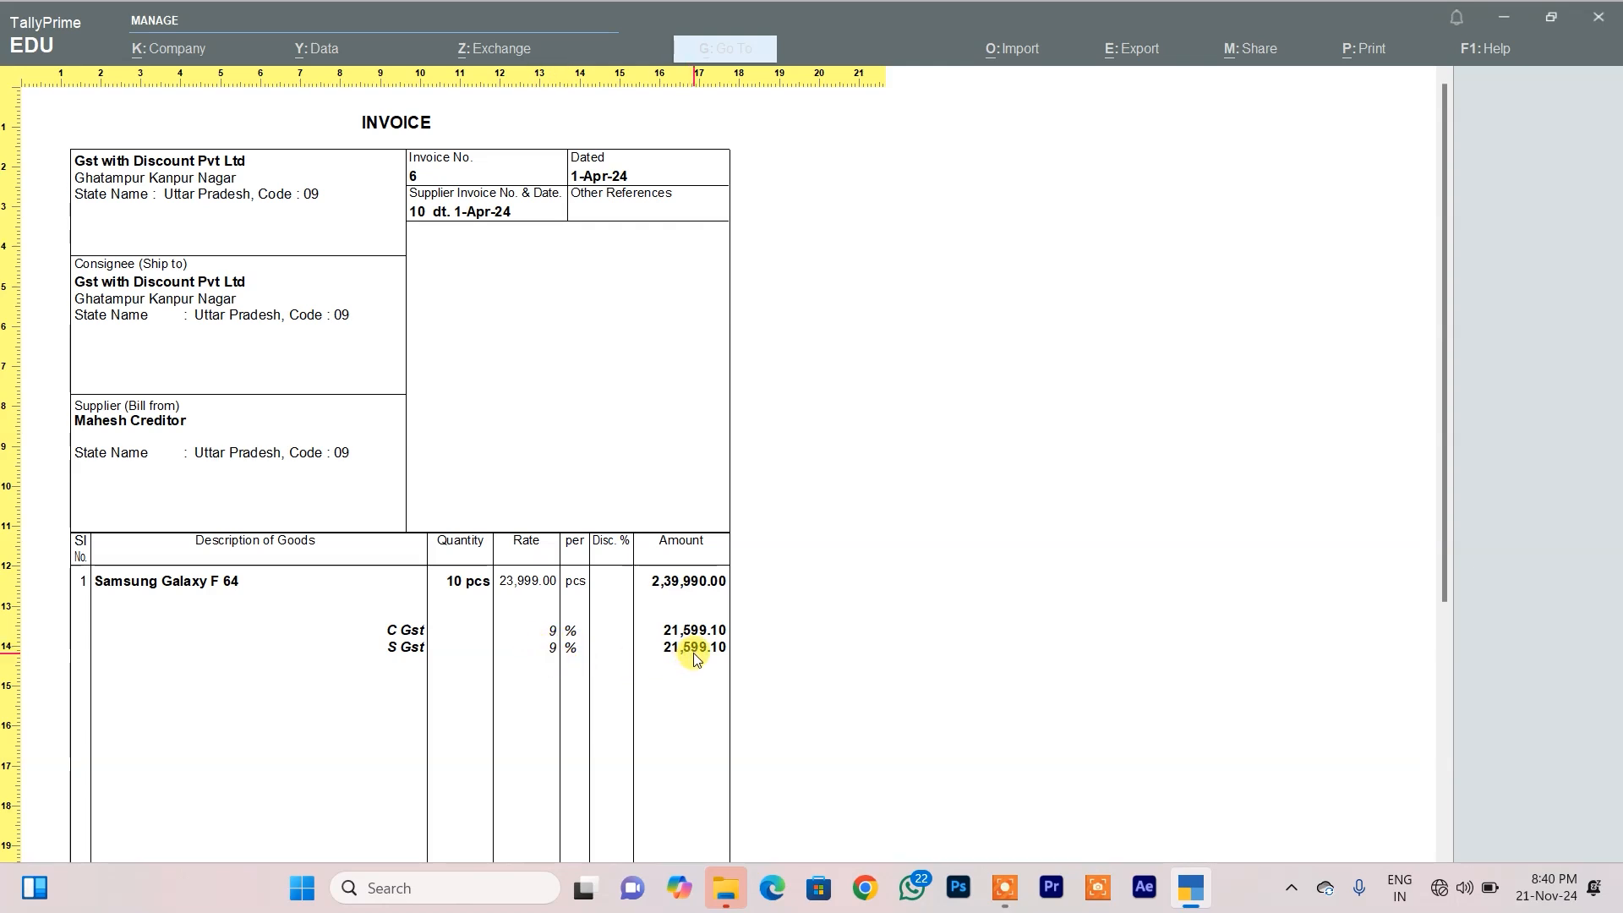
pyautogui.scroll(-2, 693, 660)
pyautogui.scroll(-2, 710, 664)
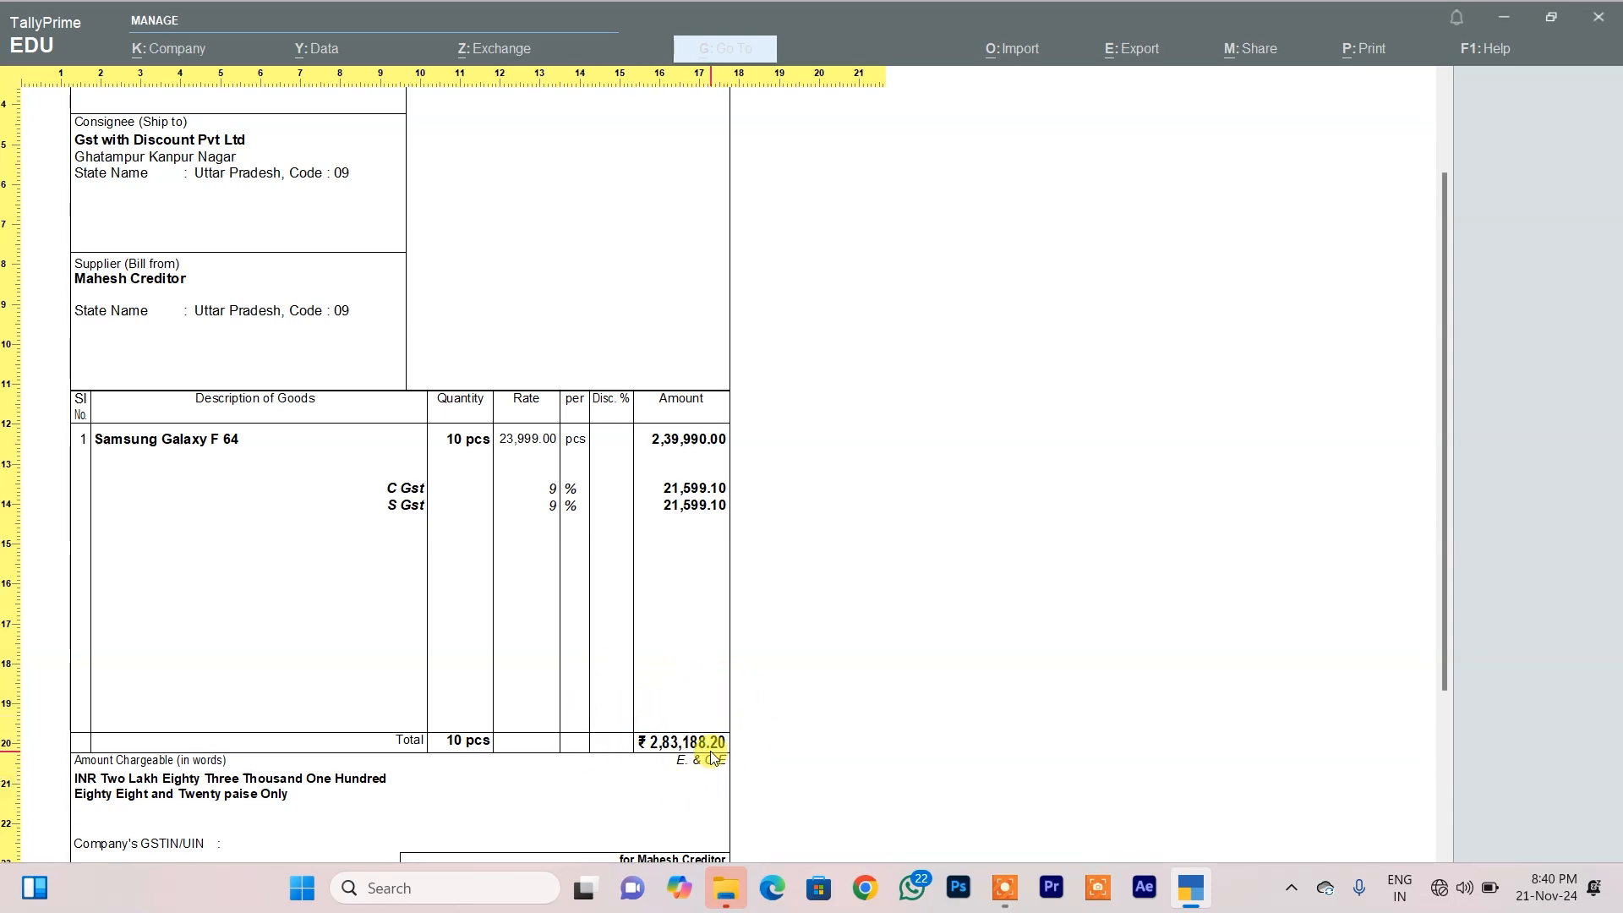
pyautogui.press('Escape')
pyautogui.press('Escape')
pyautogui.press('Escape')
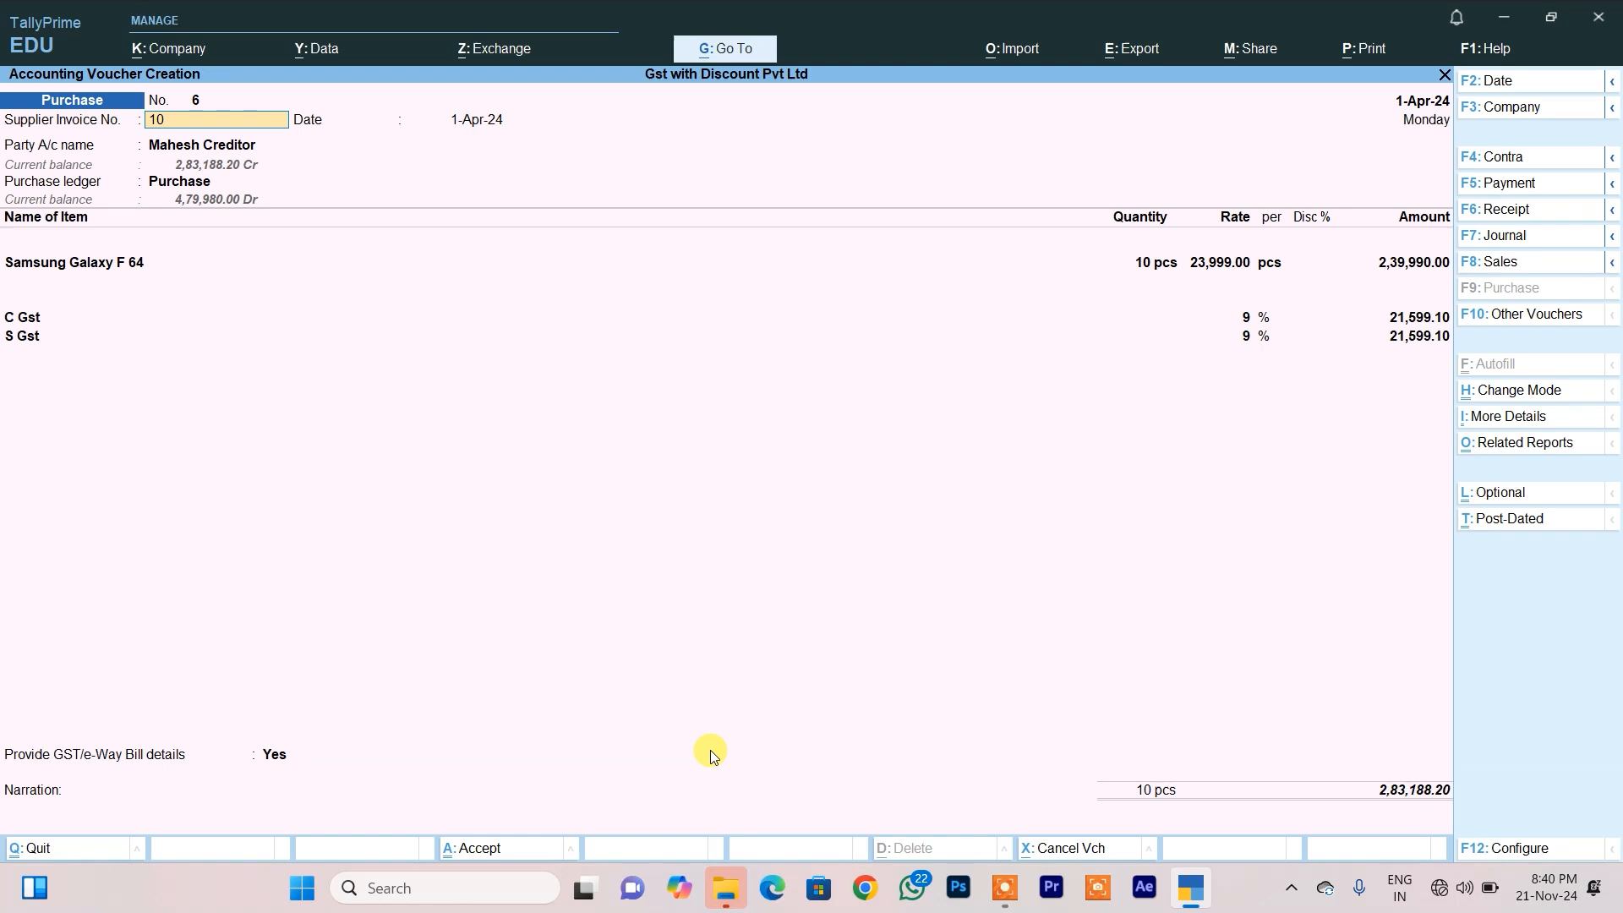
# - Save the purchase voucher with its 9% C Gst and S Gst lines and leave voucher creation
pyautogui.press('ctrl')
pyautogui.hotkey('ctrl', 'a')
pyautogui.press('Escape')
pyautogui.press('y')
# - From the Day Book, review purchase voucher 5's C Gst and S Gst lines, close it without changes, and open purchase voucher 4
pyautogui.press('Down')
pyautogui.press('Return')
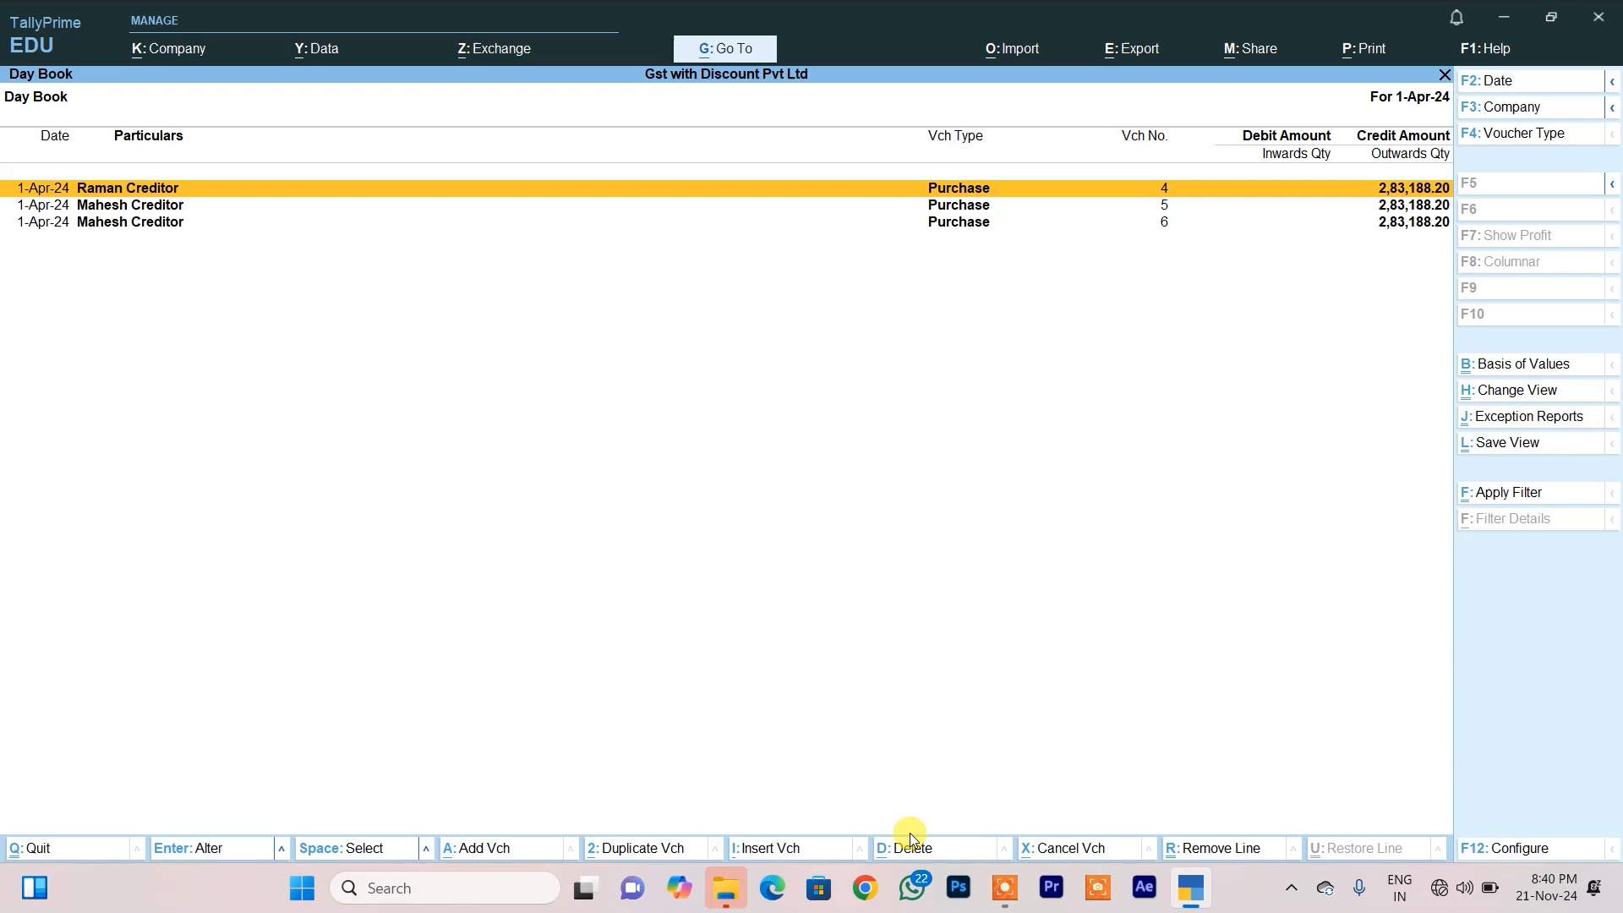
pyautogui.press('Down')
pyautogui.press('Return')
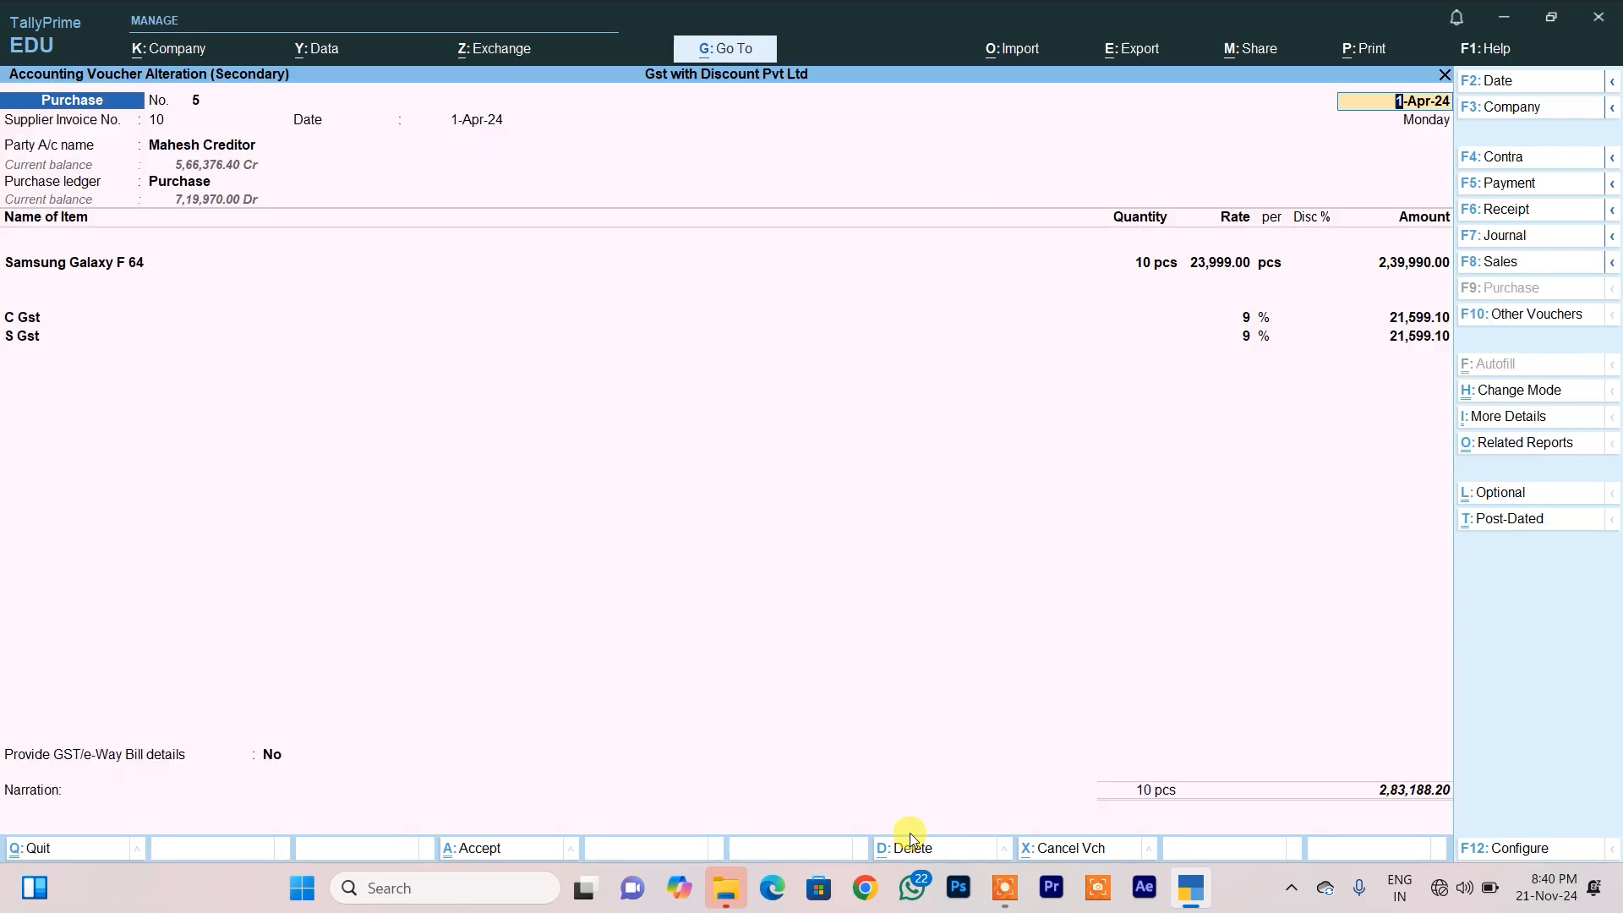
pyautogui.press('Escape')
pyautogui.press('Down')
pyautogui.press('Return')
pyautogui.press('Escape')
pyautogui.press('y')
pyautogui.press('Up')
pyautogui.press('Return')
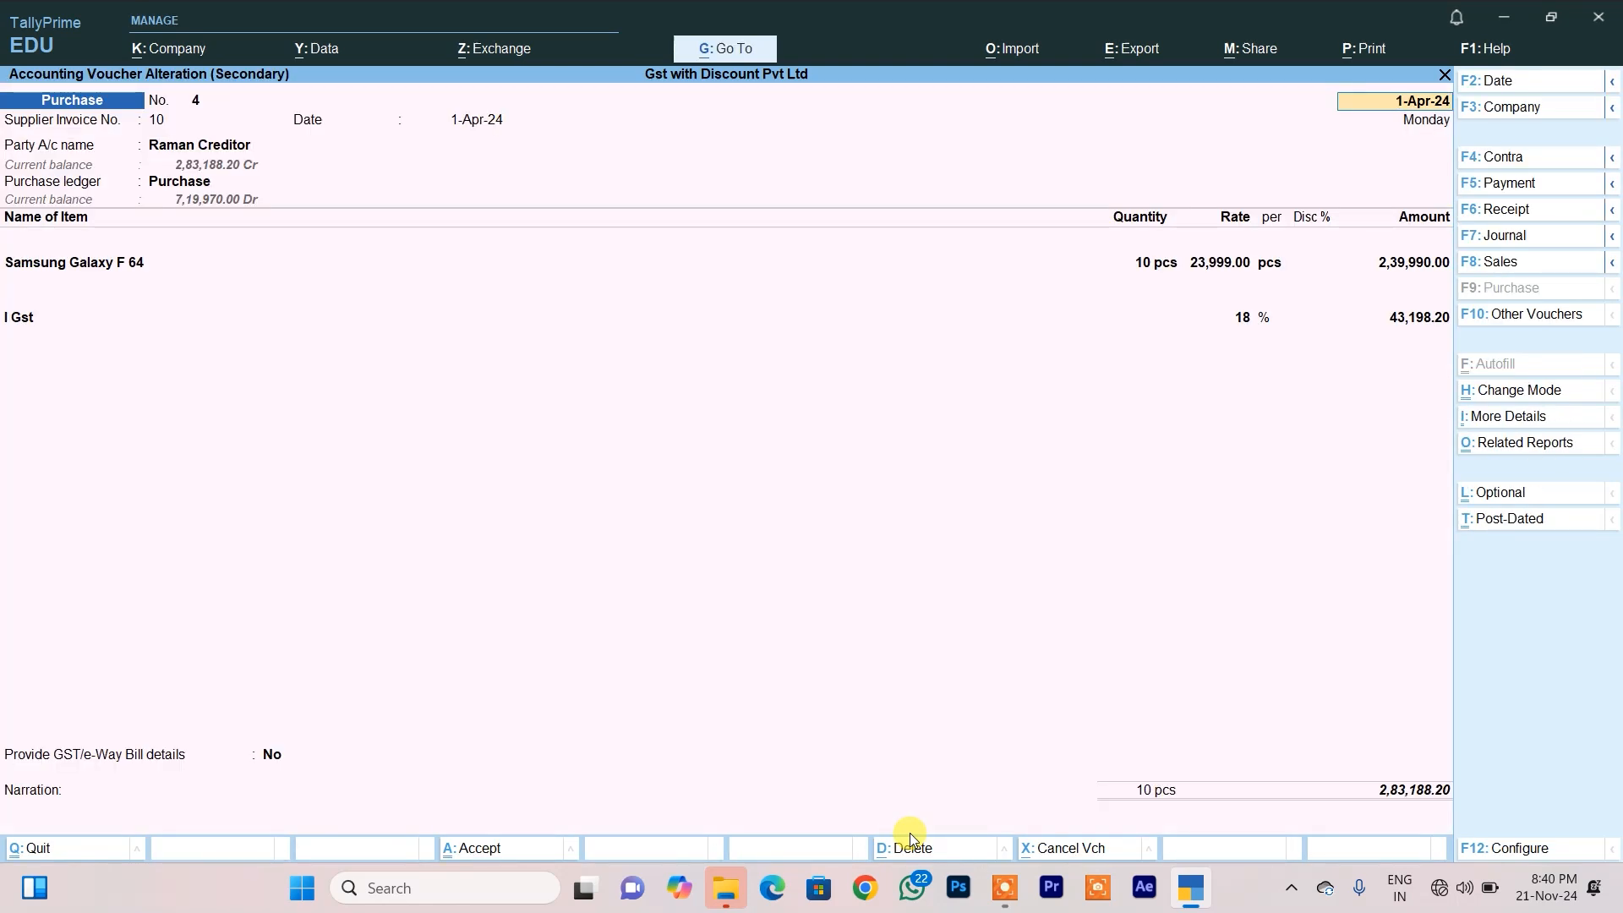